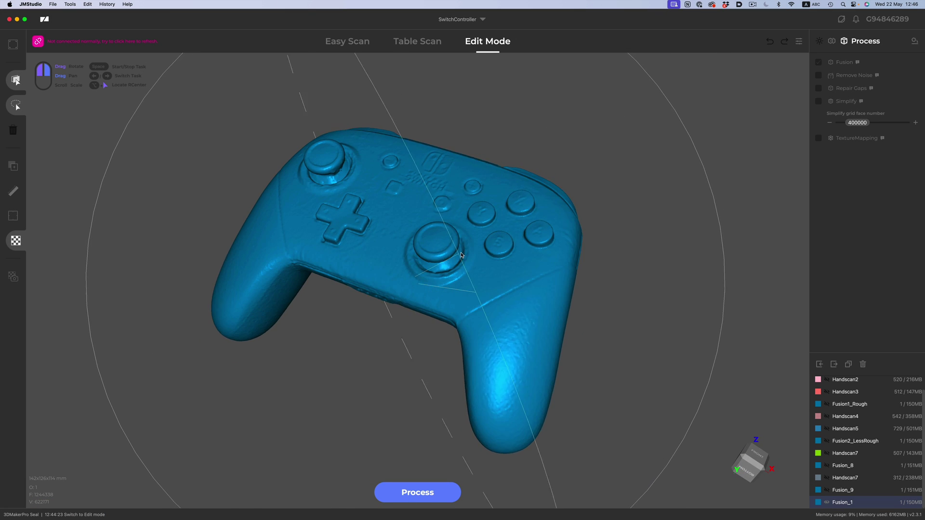
Step: Examine the fused Switch controller scan from its face, handles and trigger side
{"action": "scroll", "coordinate": [443, 236], "scroll_direction": "up", "scroll_amount": 5}
{"action": "scroll", "coordinate": [466, 235], "scroll_direction": "down", "scroll_amount": 5}
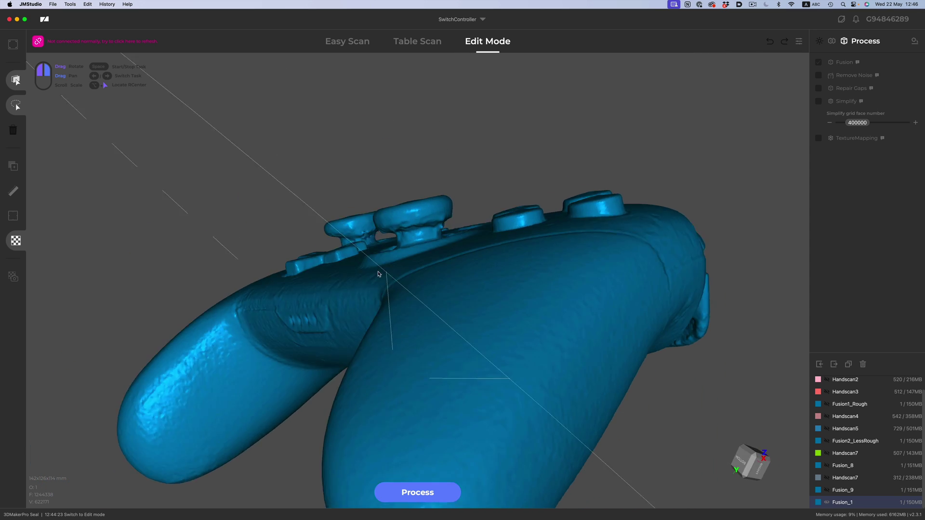
{"action": "left_click_drag", "start_coordinate": [635, 273], "coordinate": [516, 343]}
{"action": "scroll", "coordinate": [474, 289], "scroll_direction": "down", "scroll_amount": 2}
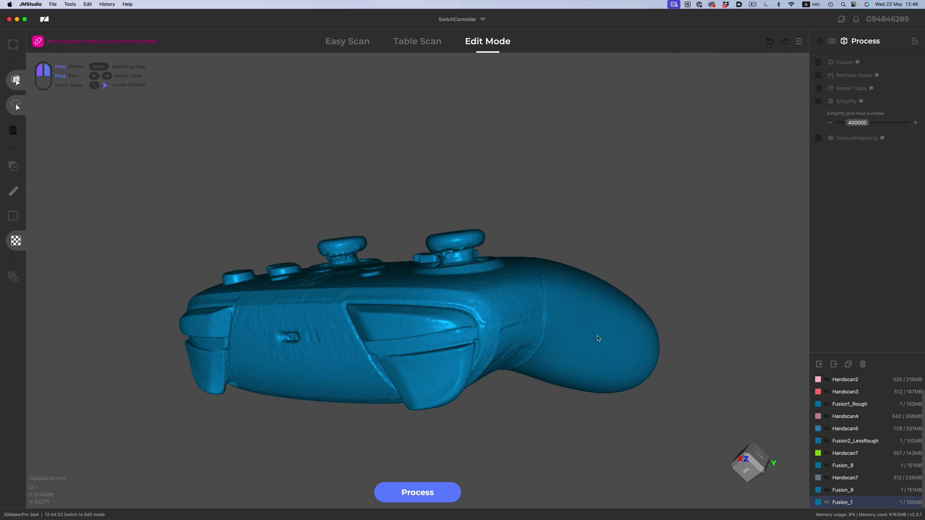
{"action": "left_click_drag", "start_coordinate": [474, 289], "coordinate": [511, 250]}
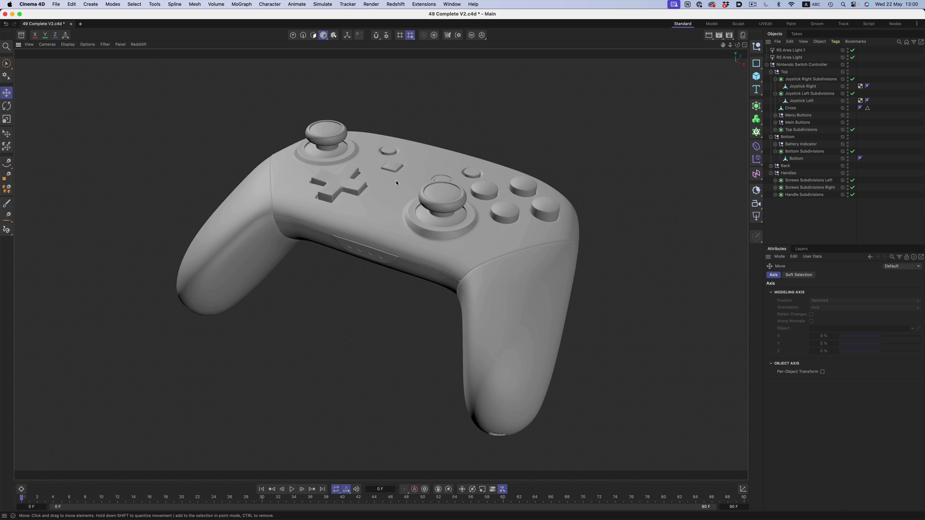
Step: Switch to Cinema 4D and try rotating the right joystick and the cross on the finished controller, undoing the rotations
{"action": "left_click_drag", "start_coordinate": [395, 180], "coordinate": [435, 227], "text": "alt"}
{"action": "left_click", "coordinate": [434, 227]}
{"action": "key", "text": "r"}
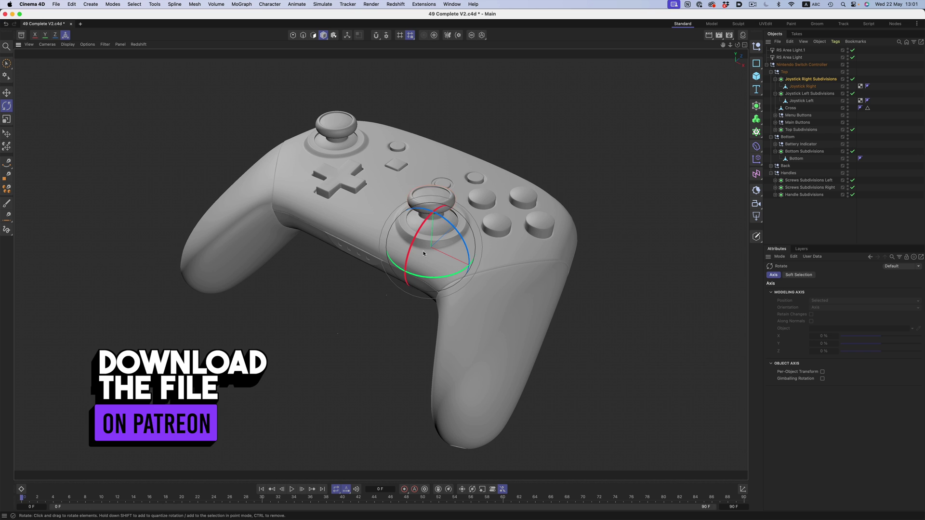
{"action": "left_click", "coordinate": [359, 164]}
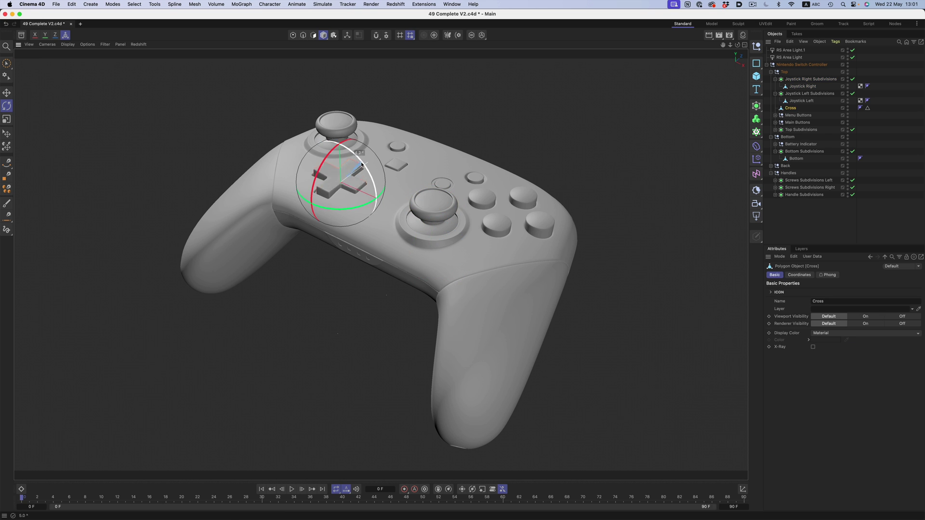
{"action": "key", "text": "super+z"}
{"action": "left_click_drag", "start_coordinate": [361, 164], "coordinate": [330, 156]}
{"action": "key", "text": "super+z"}
Step: Move the Y button slightly upward on the finished controller model
{"action": "left_click", "coordinate": [481, 197]}
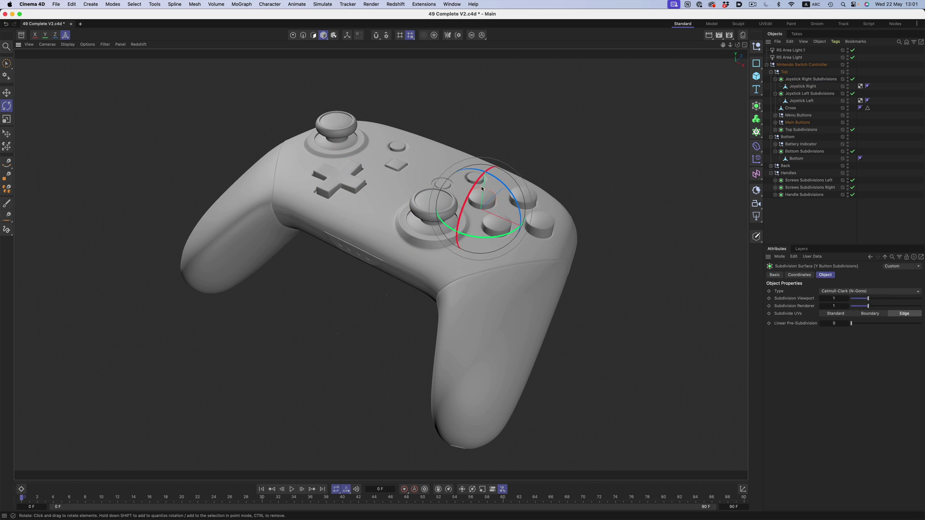
{"action": "key", "text": "e"}
{"action": "left_click_drag", "start_coordinate": [484, 176], "coordinate": [484, 173]}
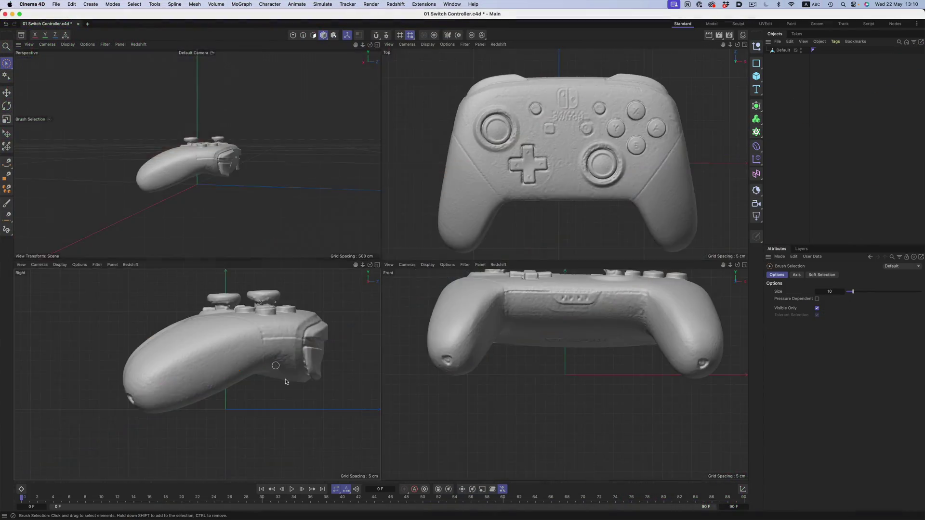
Step: Rotate the Default scan slightly in the right view to level it and display its transform coordinates
{"action": "key", "text": "F3"}
{"action": "left_click", "coordinate": [783, 50]}
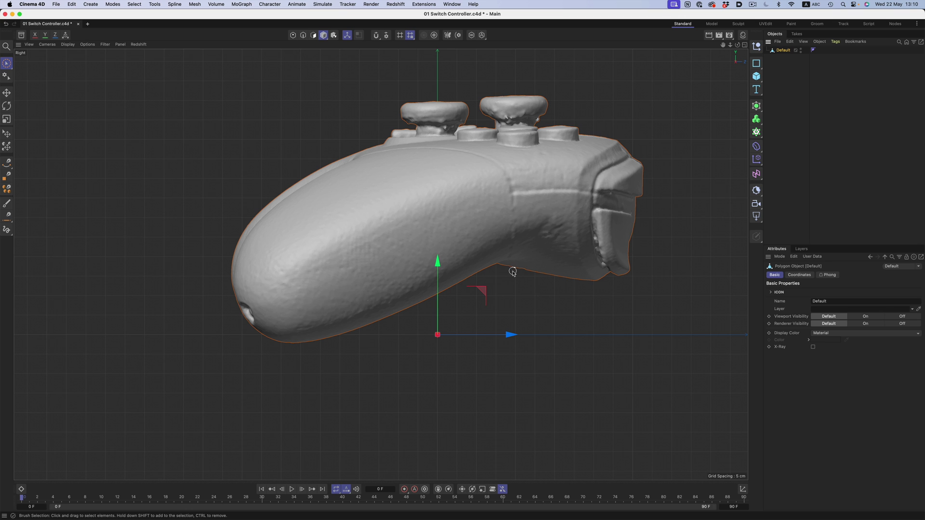
{"action": "key", "text": "r"}
{"action": "left_click_drag", "start_coordinate": [467, 300], "coordinate": [468, 305]}
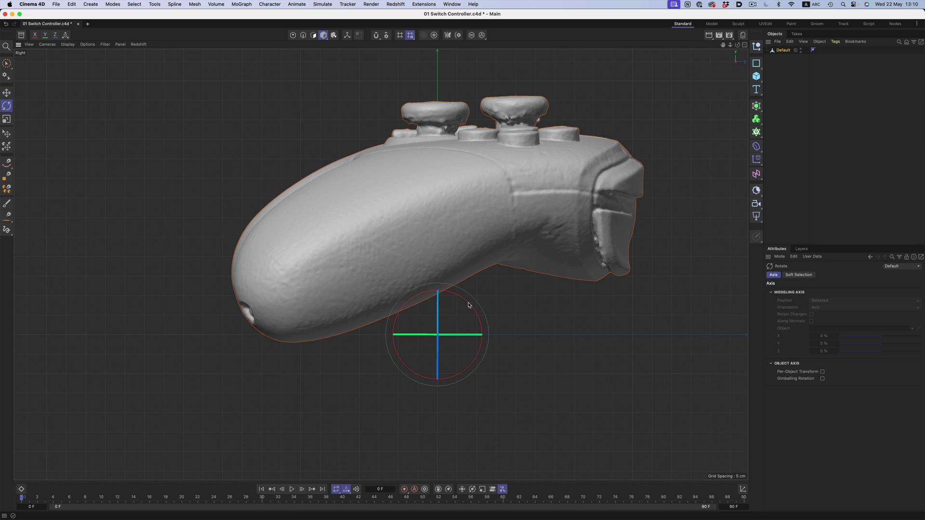
{"action": "left_click", "coordinate": [743, 489]}
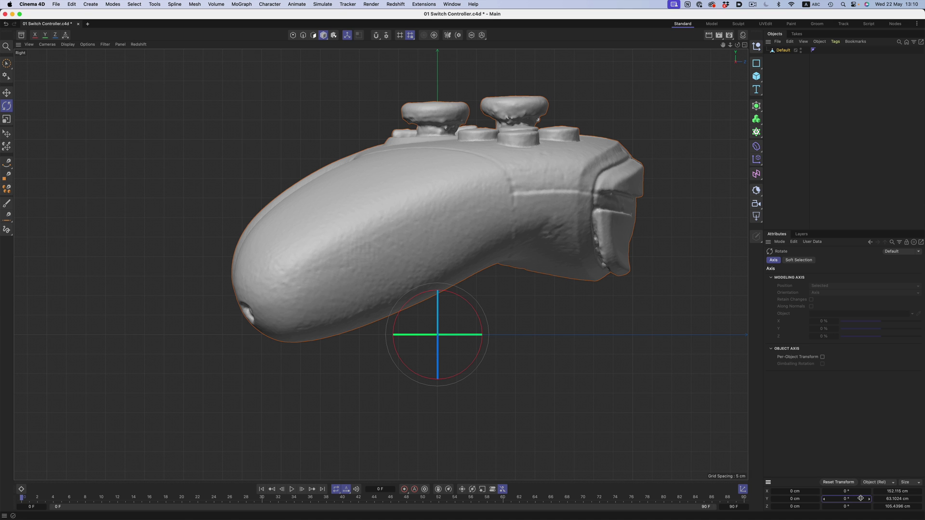
Step: Center the scan on the world axis in the top view by moving it about -5.1 cm along X
{"action": "key", "text": "e"}
{"action": "middle_click", "coordinate": [504, 334]}
{"action": "middle_click", "coordinate": [578, 167]}
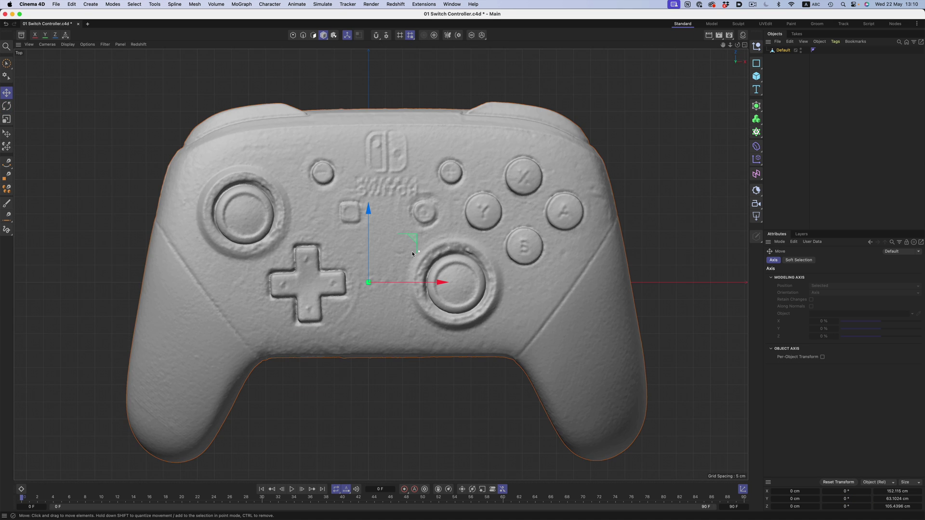
{"action": "left_click_drag", "start_coordinate": [470, 311], "coordinate": [439, 315]}
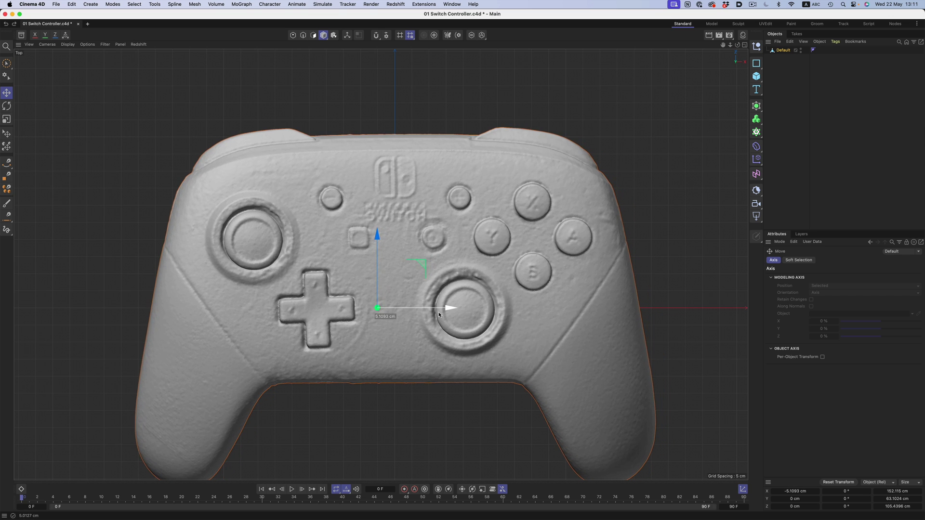
{"action": "middle_click_drag", "start_coordinate": [439, 315], "coordinate": [436, 272], "text": "alt"}
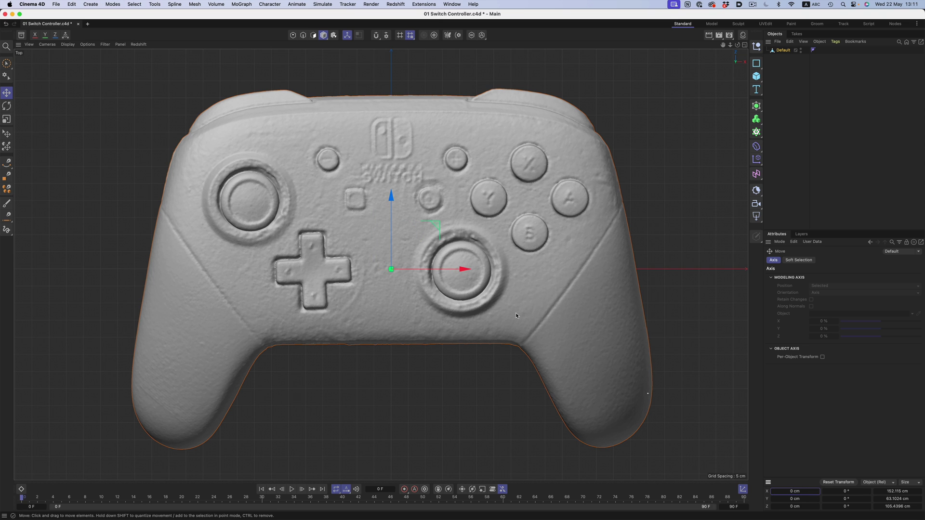
Step: Level the scan in the front view with a slight rotation
{"action": "middle_click", "coordinate": [416, 287]}
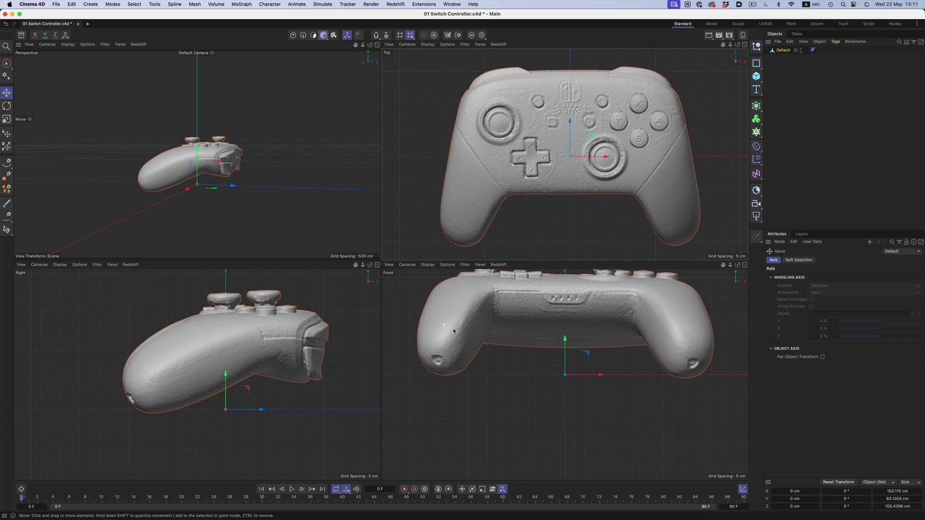
{"action": "middle_click", "coordinate": [557, 339]}
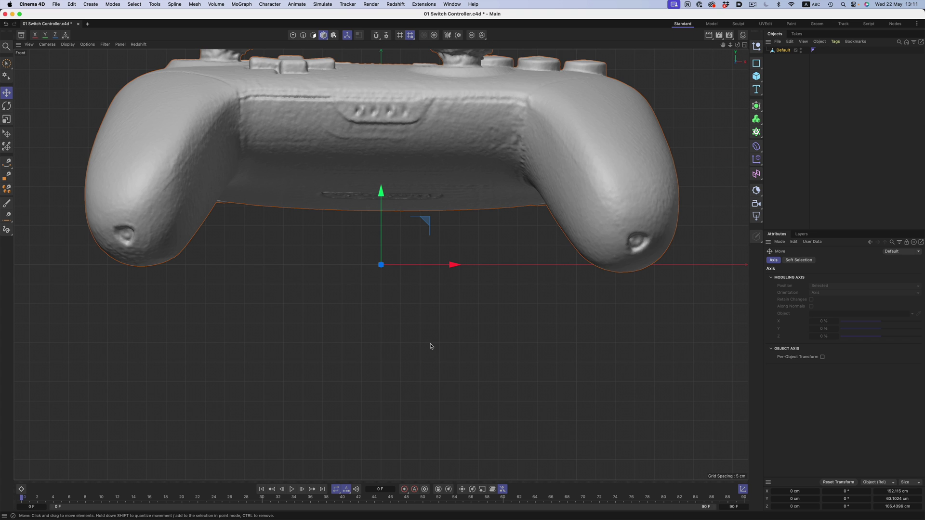
{"action": "middle_click_drag", "start_coordinate": [420, 195], "coordinate": [430, 277]}
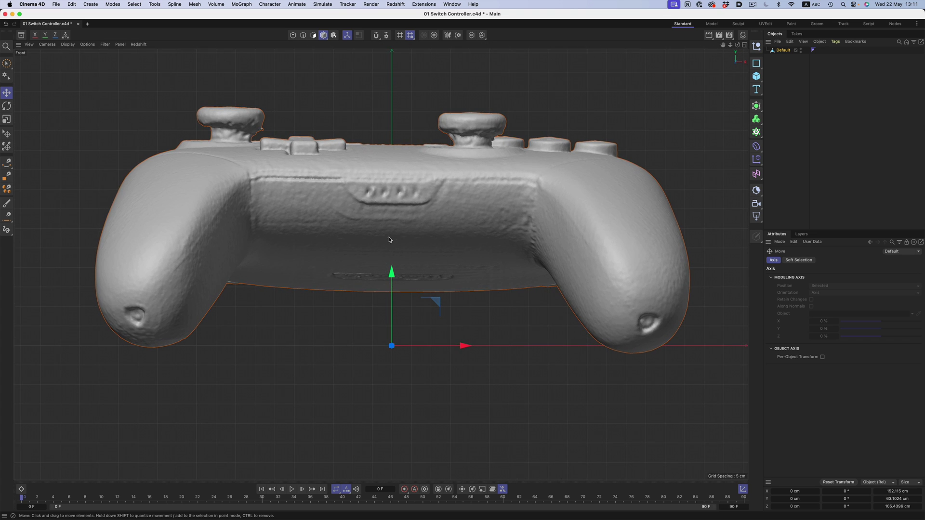
{"action": "key", "text": "r"}
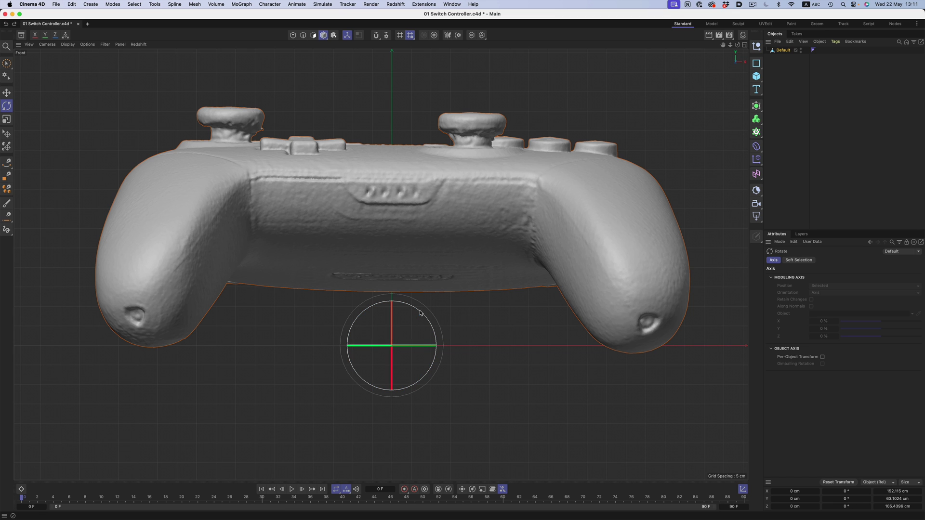
{"action": "left_click_drag", "start_coordinate": [420, 314], "coordinate": [420, 313]}
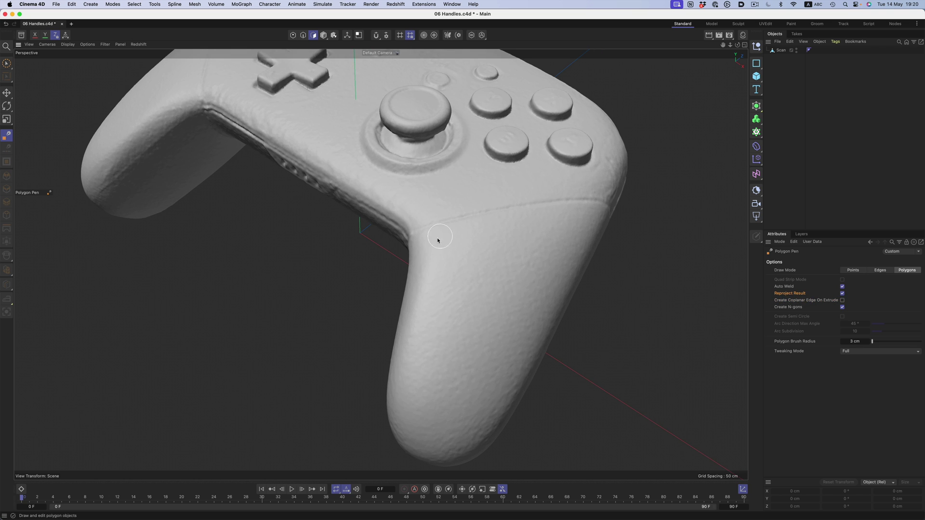
Step: Draw strips of polygons over the right handle's top surface, following its inner edge and upper seam, with the Polygon Pen
{"action": "left_click_drag", "start_coordinate": [436, 240], "coordinate": [414, 351]}
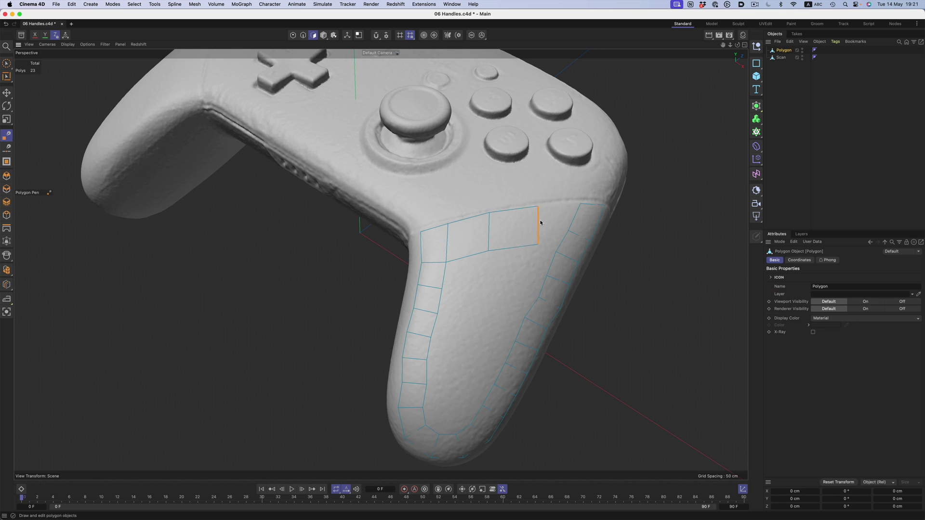
{"action": "left_click_drag", "start_coordinate": [515, 218], "coordinate": [426, 327], "text": "alt"}
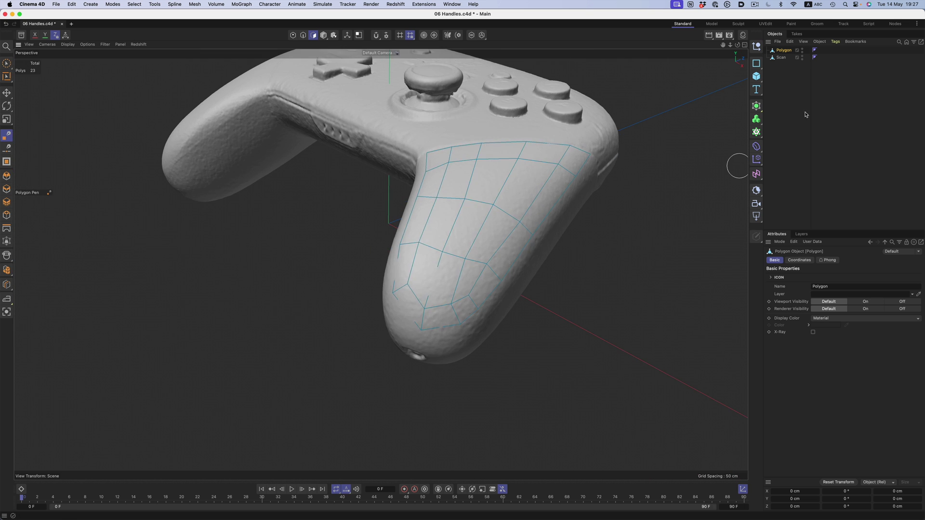
Step: Put the handle's Polygon mesh inside a Subdivision Surface and check its shape with the scan's visibility toggled
{"action": "double_click", "coordinate": [802, 58], "text": "alt"}
{"action": "left_click", "coordinate": [784, 50]}
{"action": "left_click", "coordinate": [756, 106], "text": "alt"}
{"action": "left_click", "coordinate": [782, 107]}
{"action": "left_click_drag", "start_coordinate": [452, 227], "coordinate": [401, 259], "text": "alt"}
{"action": "left_click", "coordinate": [825, 64]}
{"action": "left_click", "coordinate": [788, 58]}
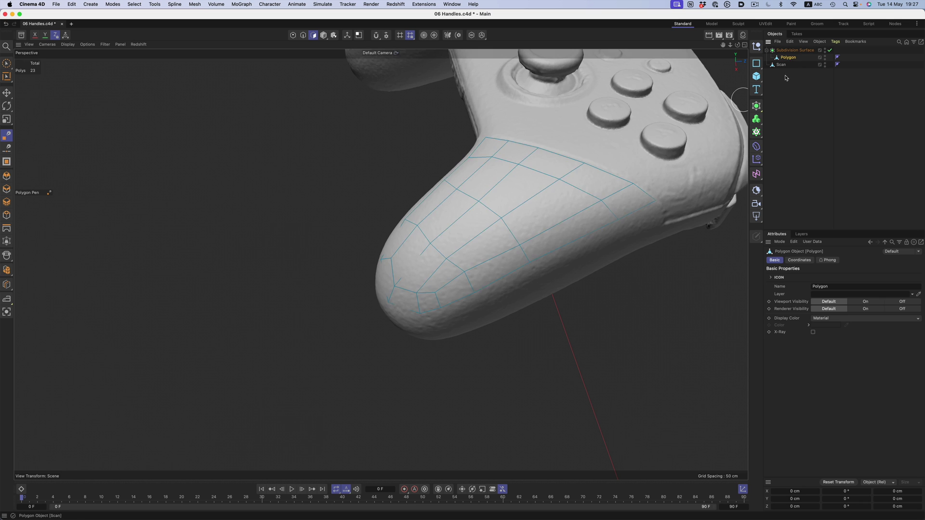
Step: Draw a new strip of quads along the outer side of the right handle, from the body seam toward the tip
{"action": "left_click_drag", "start_coordinate": [600, 207], "coordinate": [578, 175], "text": "alt"}
{"action": "left_click", "coordinate": [668, 218]}
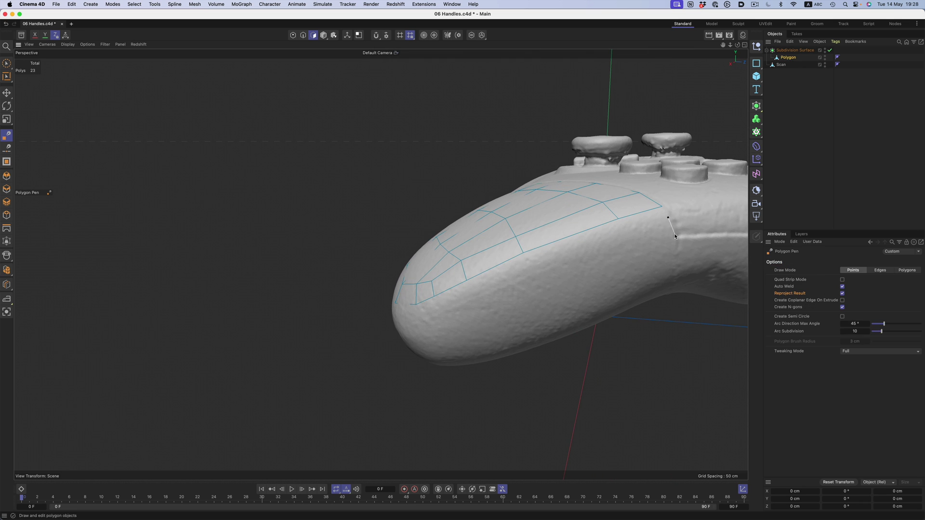
{"action": "left_click_drag", "start_coordinate": [649, 251], "coordinate": [670, 223], "text": "alt"}
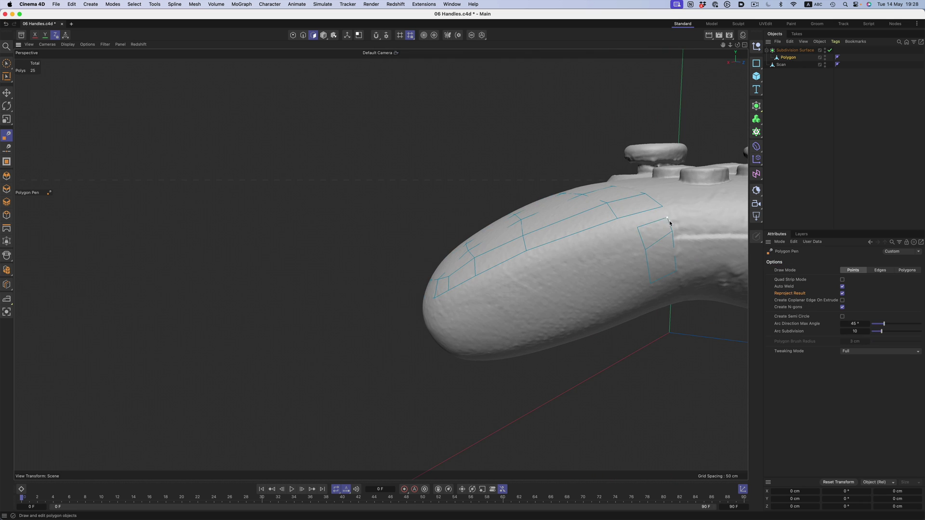
{"action": "left_click_drag", "start_coordinate": [488, 309], "coordinate": [460, 322], "text": "ctrl"}
{"action": "left_click_drag", "start_coordinate": [460, 322], "coordinate": [437, 338], "text": "alt"}
{"action": "left_click_drag", "start_coordinate": [507, 320], "coordinate": [461, 321], "text": "alt"}
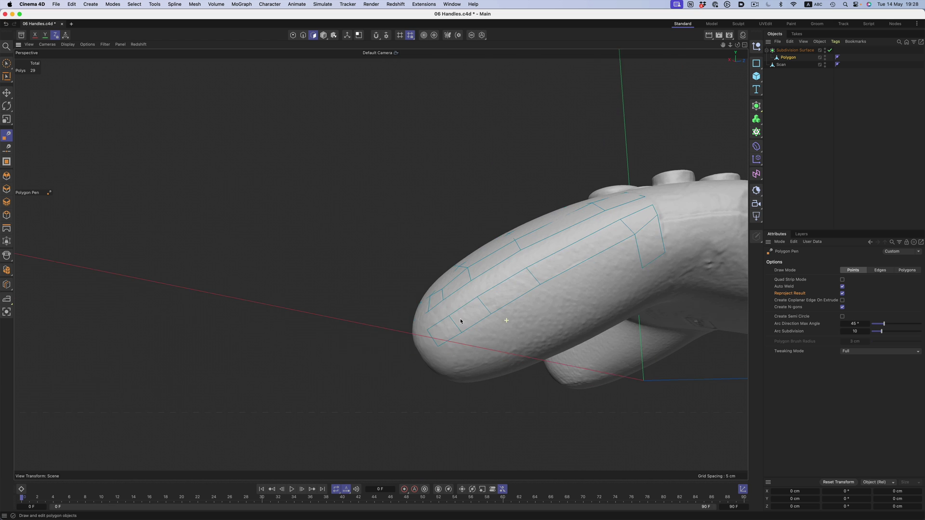
Step: Add a second row of polygons below the outer strip toward the handle's underside and check the mesh against the scan
{"action": "left_click_drag", "start_coordinate": [662, 225], "coordinate": [635, 267], "text": "alt"}
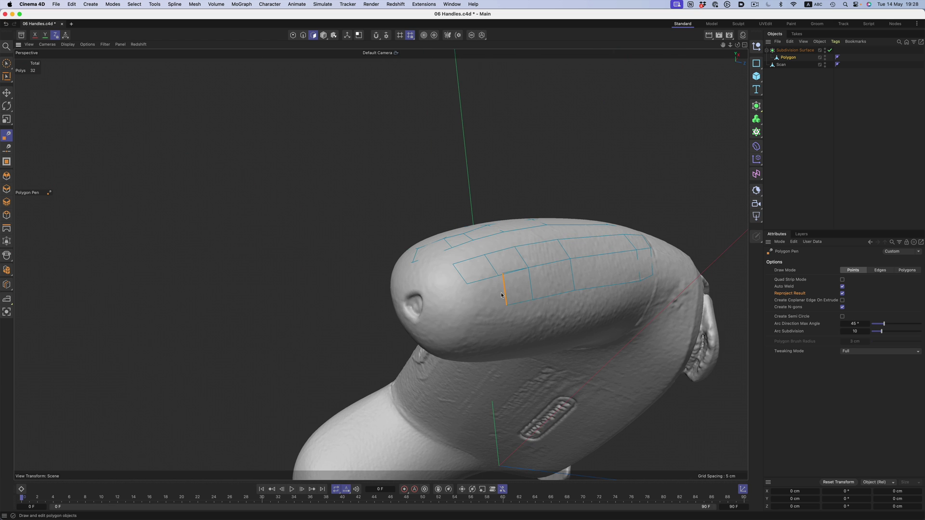
{"action": "left_click_drag", "start_coordinate": [533, 302], "coordinate": [621, 223], "text": "alt"}
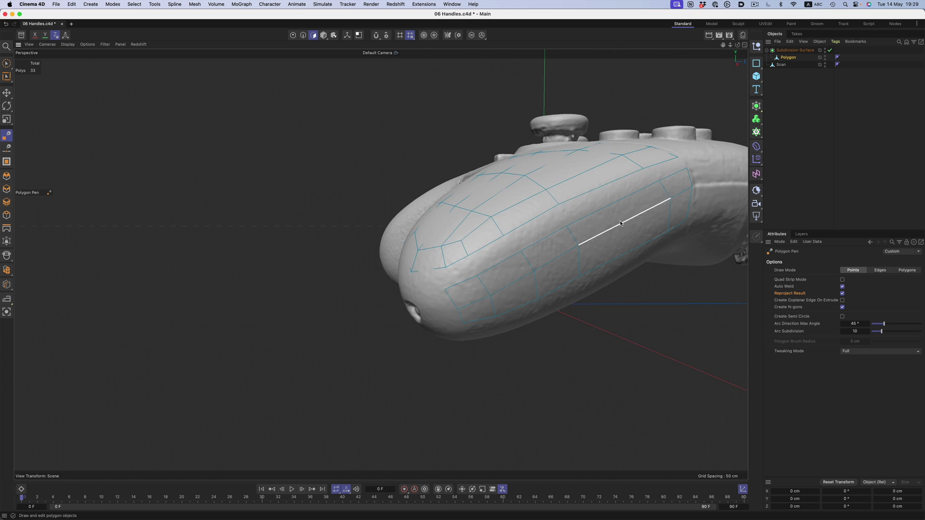
{"action": "left_click_drag", "start_coordinate": [439, 298], "coordinate": [641, 159], "text": "alt"}
{"action": "left_click_drag", "start_coordinate": [568, 198], "coordinate": [511, 318], "text": "alt"}
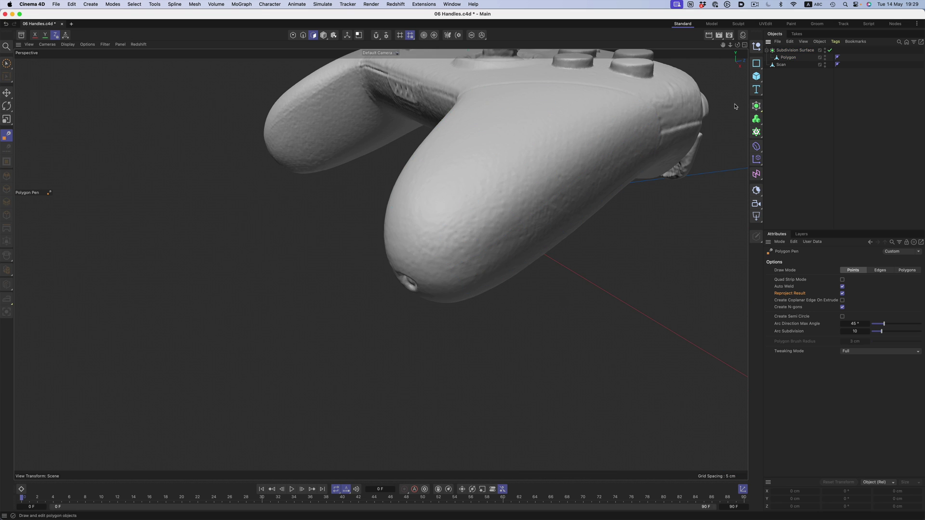
{"action": "left_click", "coordinate": [826, 64]}
{"action": "mouse_move", "coordinate": [569, 197]}
{"action": "left_mouse_down", "text": "alt"}
{"action": "mouse_move", "coordinate": [589, 217]}
{"action": "mouse_move", "coordinate": [618, 195]}
{"action": "mouse_move", "coordinate": [578, 200]}
{"action": "mouse_move", "coordinate": [578, 225]}
{"action": "left_mouse_up", "text": "alt"}
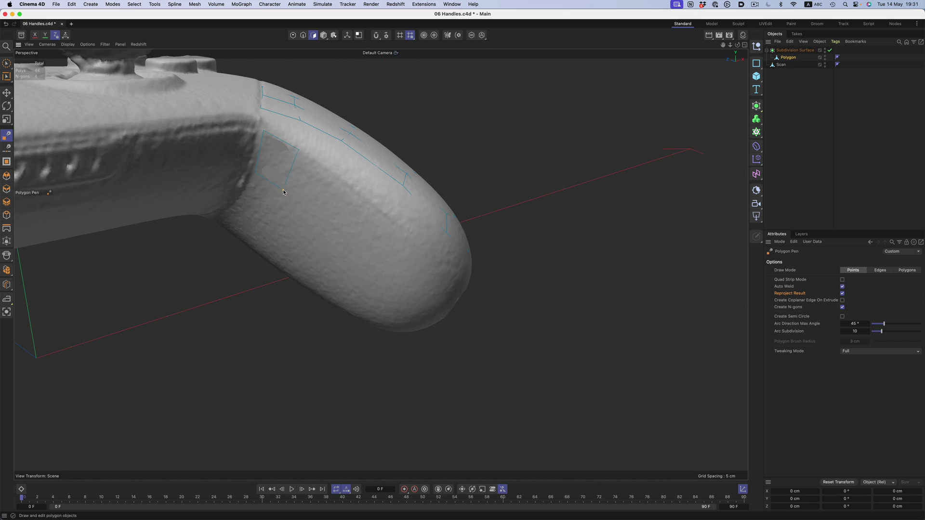
Step: Extend the mesh with polygons over the inner side and around the tip of the right handle
{"action": "left_click_drag", "start_coordinate": [423, 267], "coordinate": [453, 318], "text": "alt"}
{"action": "left_click_drag", "start_coordinate": [453, 318], "coordinate": [409, 240], "text": "alt"}
{"action": "left_click_drag", "start_coordinate": [321, 140], "coordinate": [312, 130], "text": "alt"}
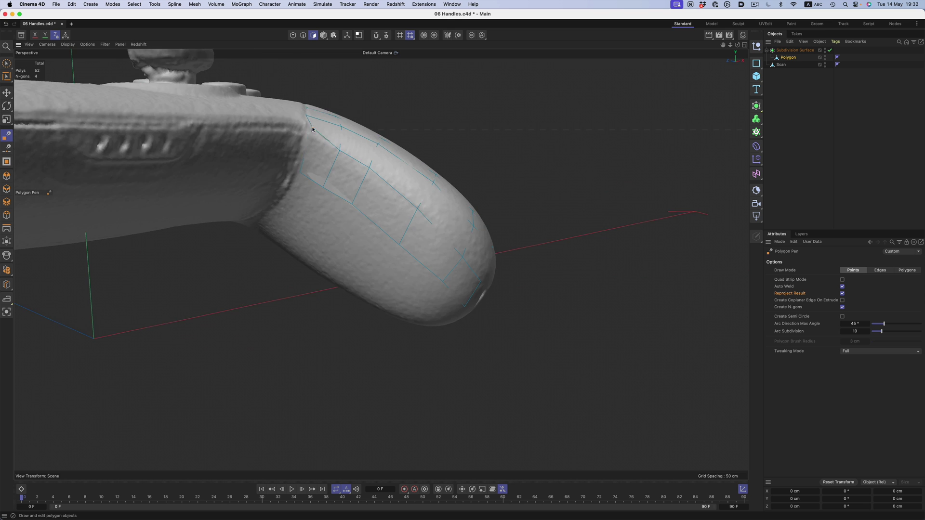
{"action": "left_click_drag", "start_coordinate": [331, 178], "coordinate": [405, 214], "text": "alt"}
{"action": "mouse_move", "coordinate": [416, 275]}
{"action": "left_mouse_down", "text": "alt"}
{"action": "mouse_move", "coordinate": [405, 243]}
{"action": "mouse_move", "coordinate": [414, 276]}
{"action": "left_mouse_up", "text": "alt"}
{"action": "left_click_drag", "start_coordinate": [376, 232], "coordinate": [453, 251], "text": "alt"}
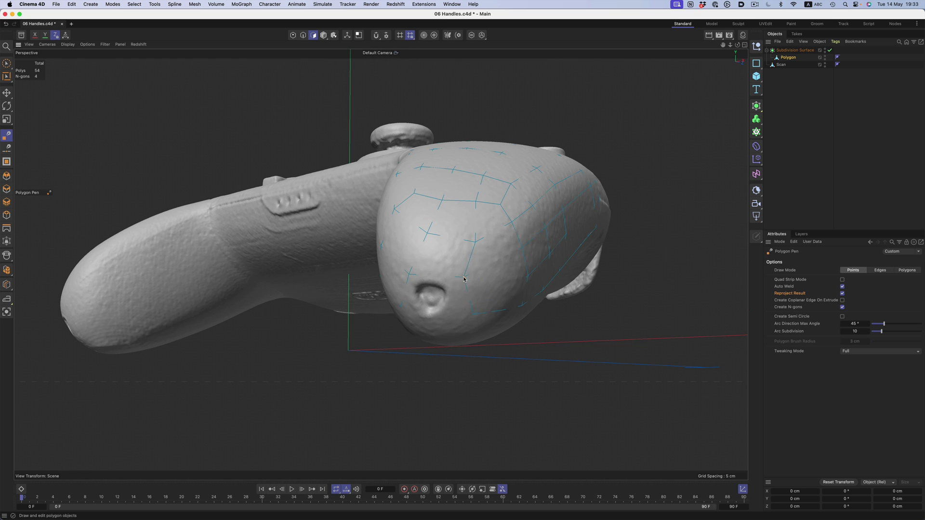
{"action": "left_click_drag", "start_coordinate": [507, 266], "coordinate": [498, 290], "text": "alt"}
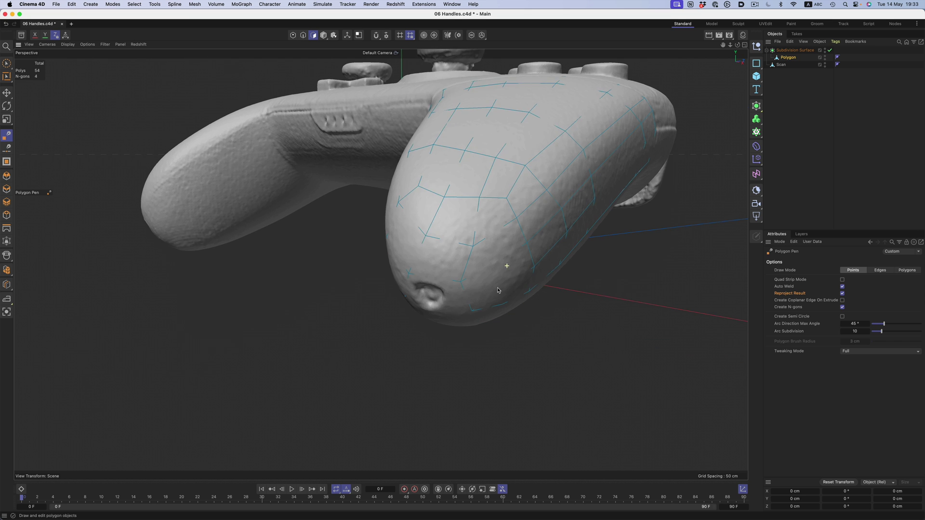
Step: Hide the scan and examine the subdivided handle mesh from its open side for gaps and misplaced polygons
{"action": "left_click", "coordinate": [801, 87]}
{"action": "left_click", "coordinate": [825, 66], "text": "alt"}
{"action": "left_click", "coordinate": [825, 66], "text": "alt"}
{"action": "left_click_drag", "start_coordinate": [510, 172], "coordinate": [343, 180], "text": "alt"}
{"action": "left_click", "coordinate": [791, 59]}
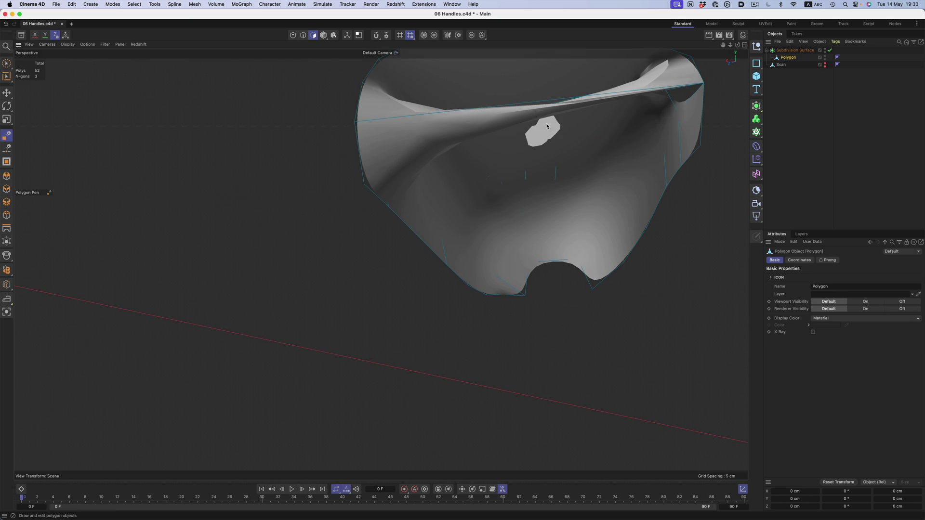
{"action": "left_click_drag", "start_coordinate": [506, 140], "coordinate": [723, 145], "text": "alt"}
{"action": "left_click", "coordinate": [723, 145]}
{"action": "left_click_drag", "start_coordinate": [491, 238], "coordinate": [744, 102], "text": "alt"}
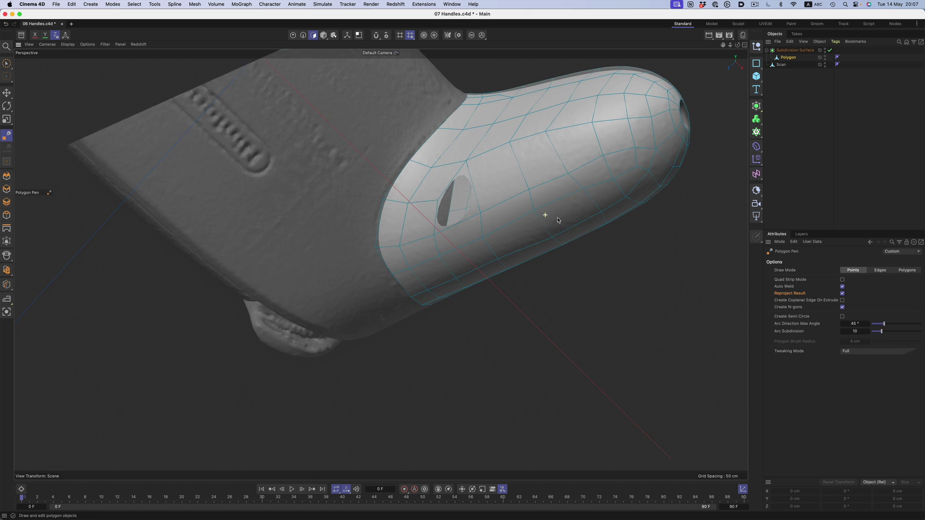
Step: Rebuild the quads along the right handle's seam beside the body by removing the misplaced border polygons and extruding edges back to the seam
{"action": "left_click_drag", "start_coordinate": [419, 212], "coordinate": [385, 201]}
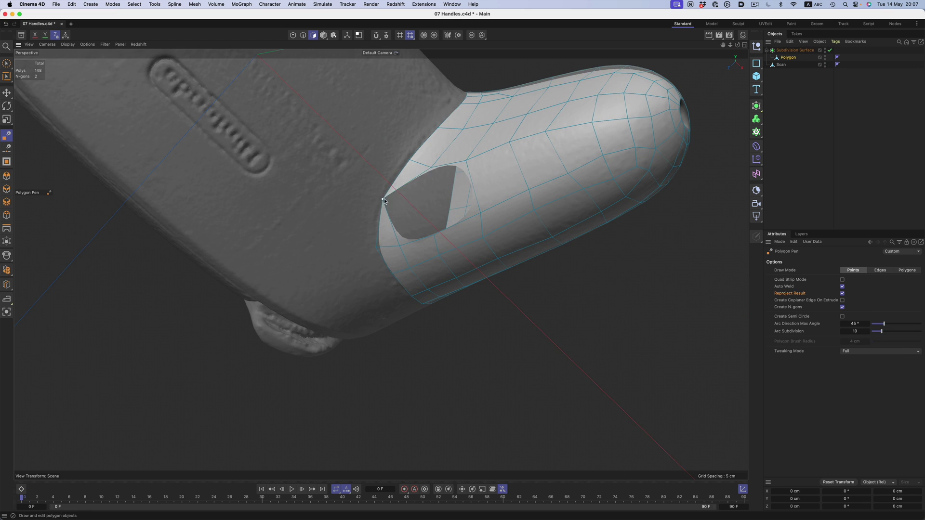
{"action": "left_click", "coordinate": [384, 199], "text": "ctrl"}
{"action": "left_click_drag", "start_coordinate": [475, 192], "coordinate": [412, 205], "text": "ctrl"}
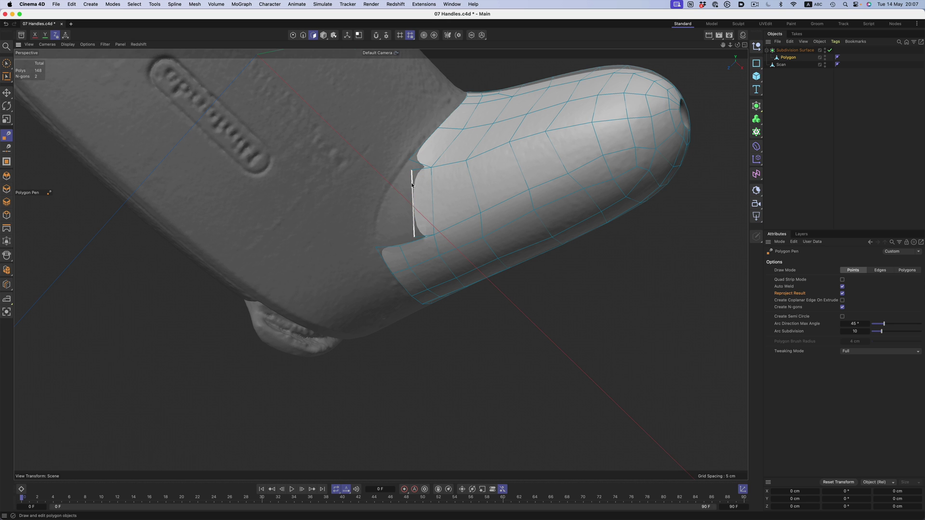
{"action": "left_click_drag", "start_coordinate": [404, 221], "coordinate": [378, 222], "text": "ctrl"}
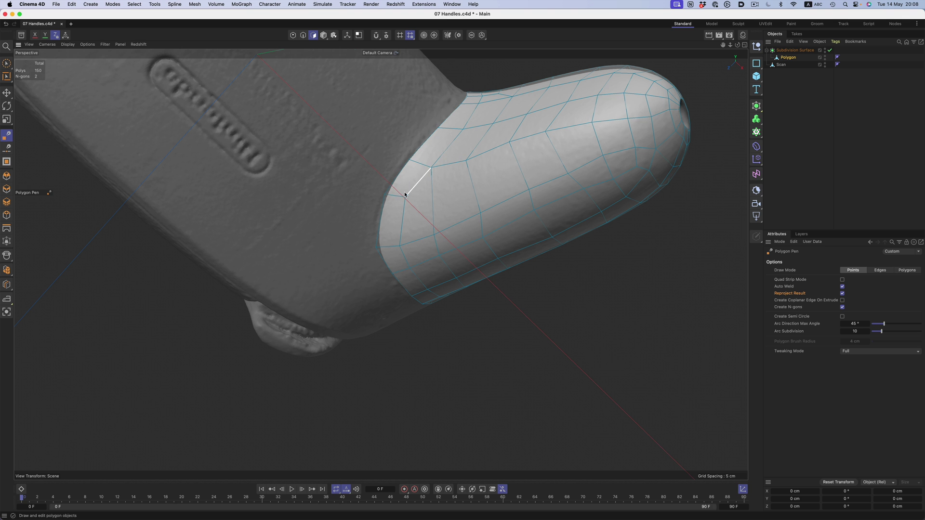
{"action": "left_click_drag", "start_coordinate": [543, 153], "coordinate": [530, 193], "text": "alt"}
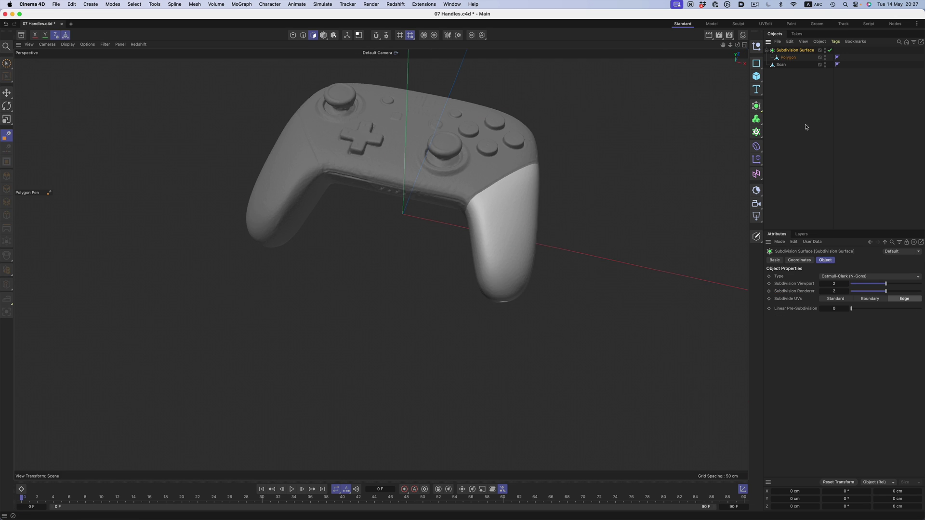
Step: Add a Symmetry generator for the handle and extend the Top object's quad strip along the right handle seam
{"action": "left_click", "coordinate": [757, 107]}
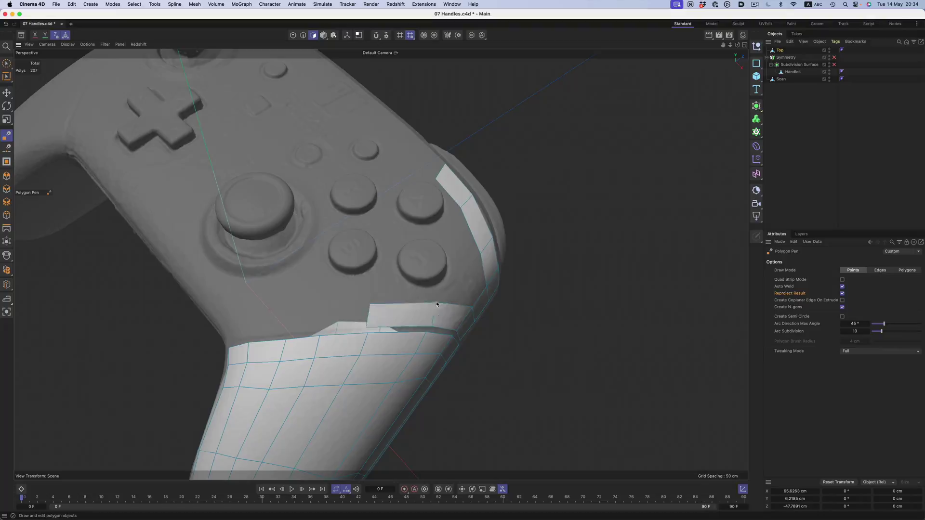
{"action": "left_click_drag", "start_coordinate": [374, 316], "coordinate": [400, 313], "text": "alt"}
{"action": "left_click_drag", "start_coordinate": [369, 317], "coordinate": [406, 272], "text": "ctrl"}
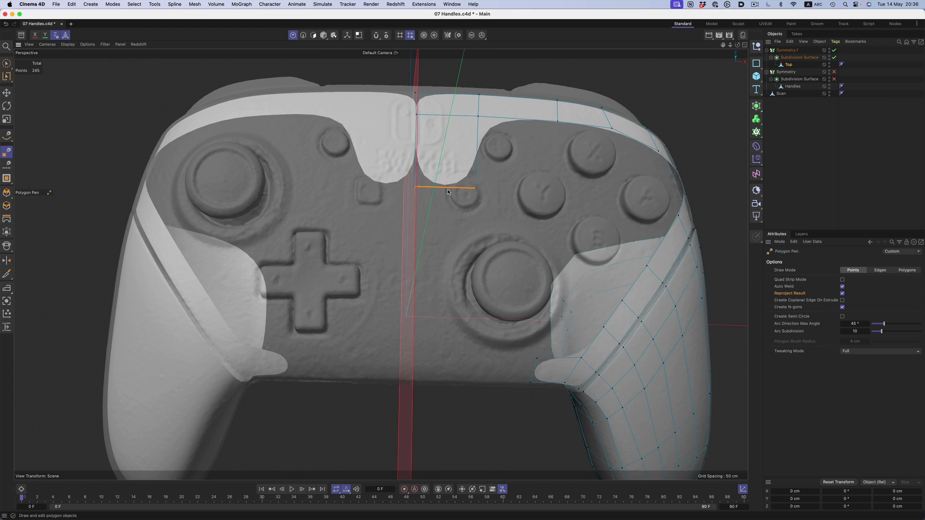
Step: Extend the Top mesh from the upper centre strip down the controller face and across toward the right-hand buttons
{"action": "left_click_drag", "start_coordinate": [451, 205], "coordinate": [447, 301], "text": "ctrl"}
{"action": "left_click_drag", "start_coordinate": [658, 281], "coordinate": [405, 158], "text": "alt"}
{"action": "left_click_drag", "start_coordinate": [438, 191], "coordinate": [395, 252], "text": "ctrl"}
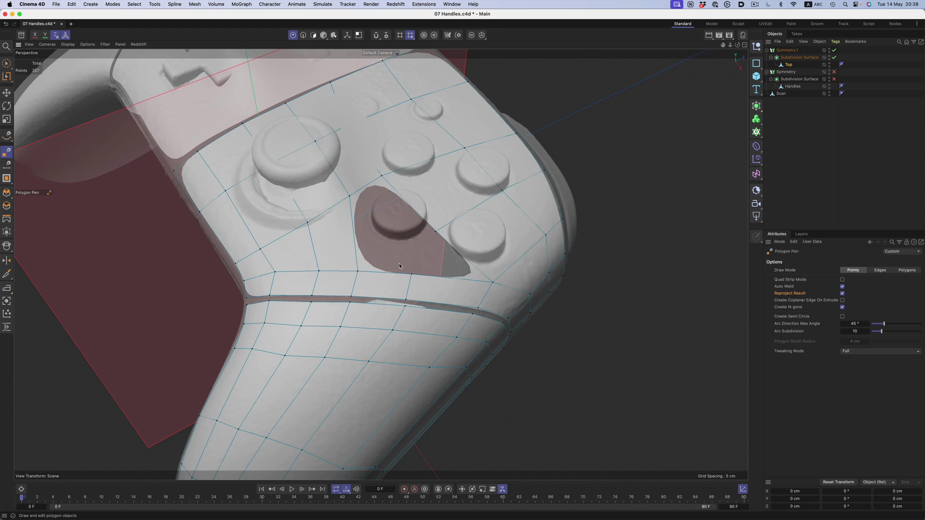
Step: Close the remaining hole in the Top mesh around the B button by adjusting points and adding polygons
{"action": "left_click_drag", "start_coordinate": [382, 176], "coordinate": [411, 175]}
{"action": "mouse_move", "coordinate": [435, 232]}
{"action": "left_mouse_down"}
{"action": "mouse_move", "coordinate": [458, 222]}
{"action": "mouse_move", "coordinate": [339, 108]}
{"action": "mouse_move", "coordinate": [311, 96]}
{"action": "mouse_move", "coordinate": [338, 95]}
{"action": "mouse_move", "coordinate": [267, 266]}
{"action": "mouse_move", "coordinate": [271, 221]}
{"action": "left_mouse_up"}
{"action": "left_click_drag", "start_coordinate": [293, 246], "coordinate": [363, 249], "text": "ctrl"}
{"action": "left_click", "coordinate": [284, 169], "text": "shift"}
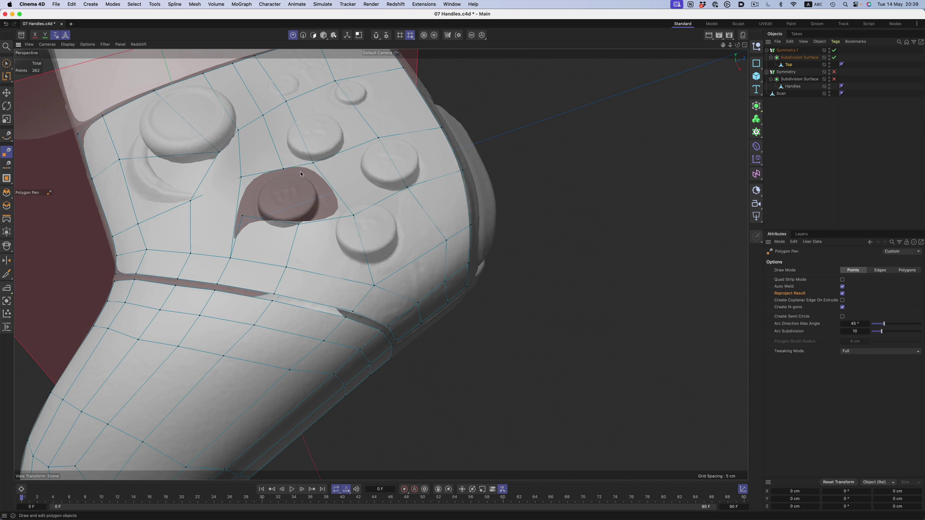
{"action": "left_click", "coordinate": [195, 223]}
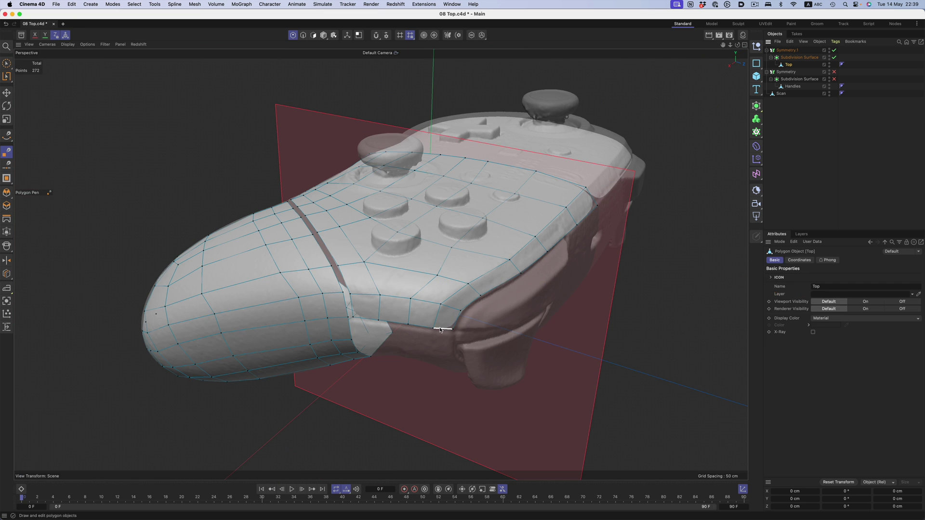
Step: Add two loop cuts close to the Top mesh's rear border, at offsets of about 75% and 20%
{"action": "key", "text": "k"}
{"action": "key", "text": "l"}
{"action": "left_click", "coordinate": [438, 331]}
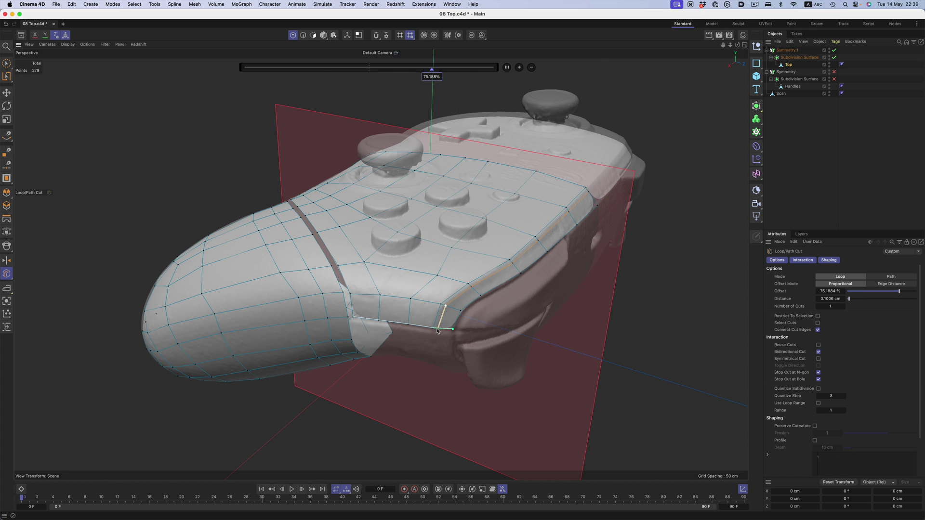
{"action": "left_click", "coordinate": [451, 331]}
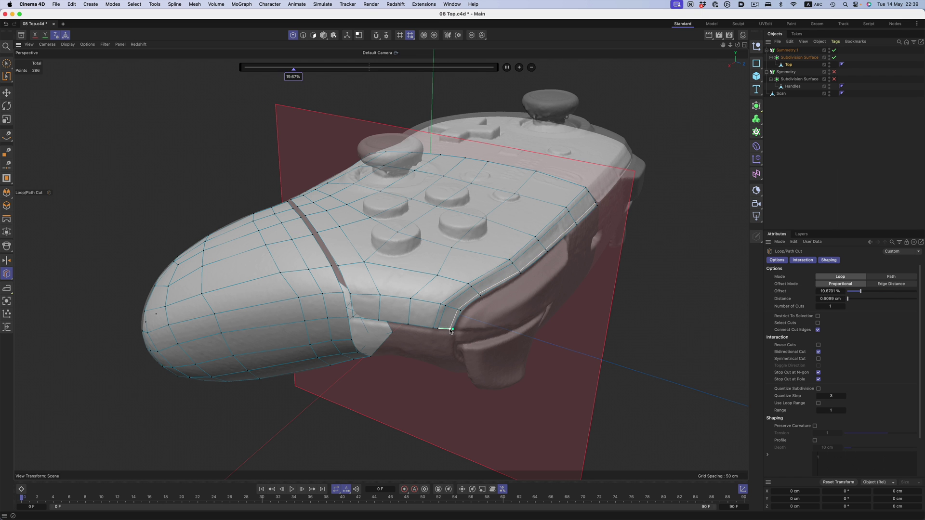
{"action": "left_click_drag", "start_coordinate": [451, 331], "coordinate": [480, 301], "text": "alt"}
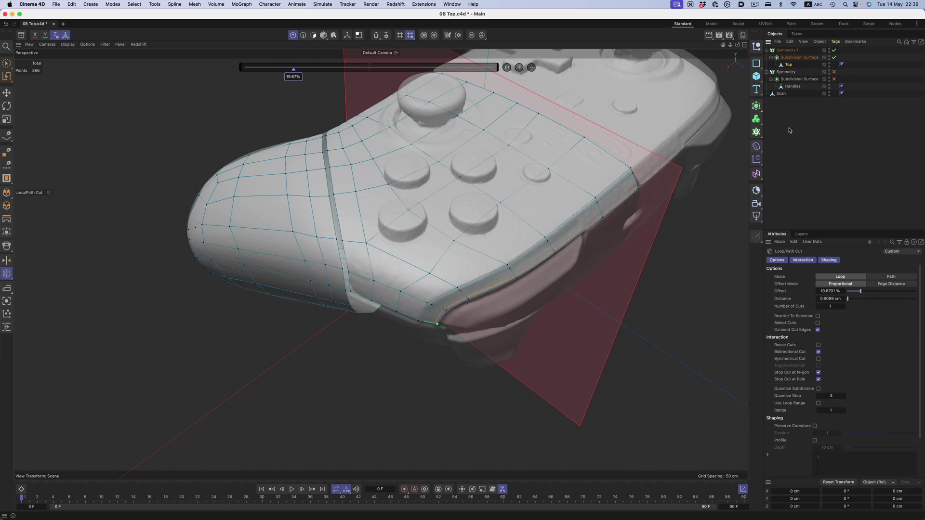
Step: Hide the scan and examine the mirrored, subdivided top surface
{"action": "left_click", "coordinate": [789, 130]}
{"action": "double_click", "coordinate": [830, 94], "text": "alt"}
{"action": "left_click_drag", "start_coordinate": [565, 178], "coordinate": [638, 178], "text": "alt"}
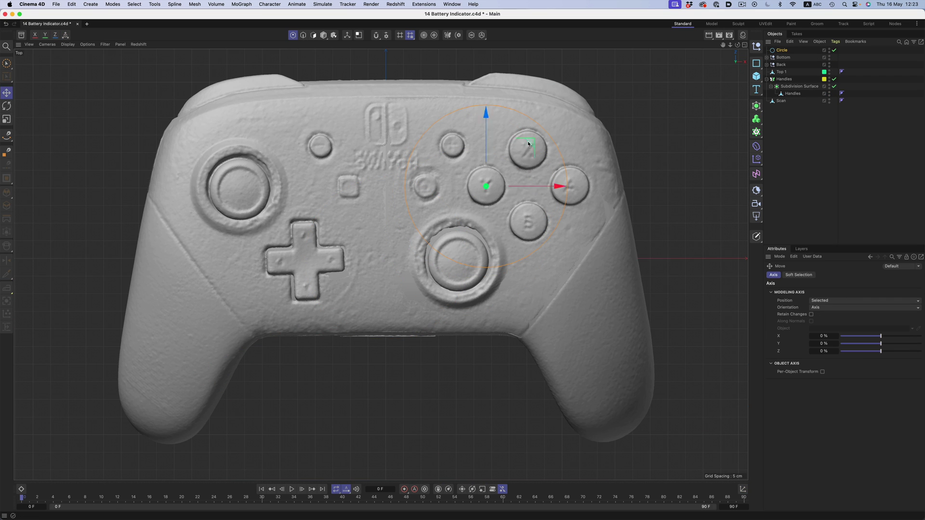
Step: Scale the circle spline down to match the rim of the Y button in the top view
{"action": "key", "text": "t"}
{"action": "left_click_drag", "start_coordinate": [330, 301], "coordinate": [332, 300]}
{"action": "scroll", "coordinate": [499, 179], "scroll_direction": "up", "scroll_amount": 5}
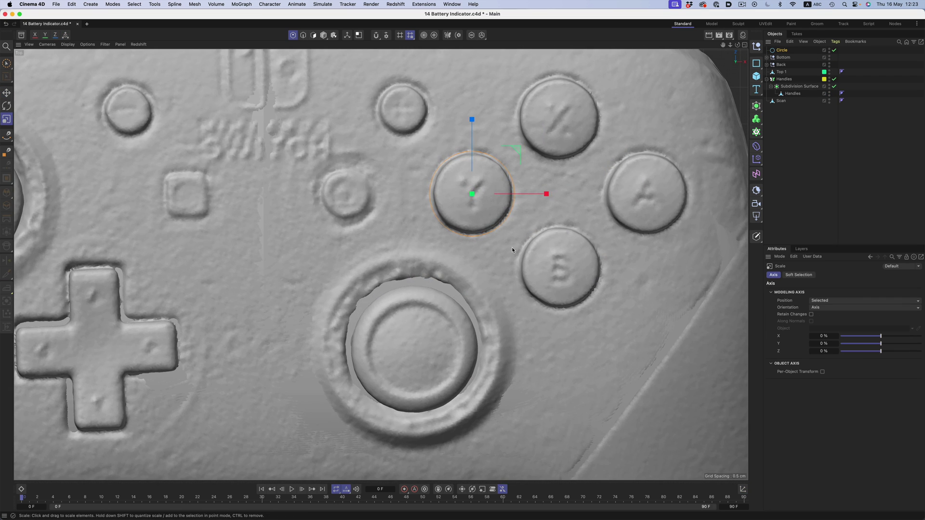
{"action": "left_click_drag", "start_coordinate": [514, 250], "coordinate": [487, 253]}
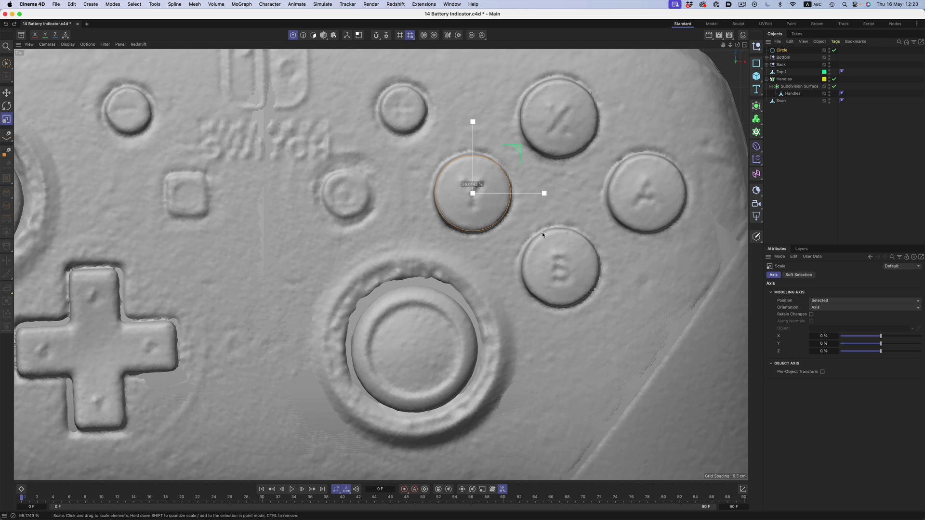
Step: Duplicate the circle across to the A button and place further copies over the remaining face buttons
{"action": "key", "text": "e"}
{"action": "left_click_drag", "start_coordinate": [519, 152], "coordinate": [691, 149]}
{"action": "key", "text": "super+z"}
{"action": "left_click", "coordinate": [782, 57], "text": "shift"}
{"action": "left_click_drag", "start_coordinate": [601, 104], "coordinate": [674, 227]}
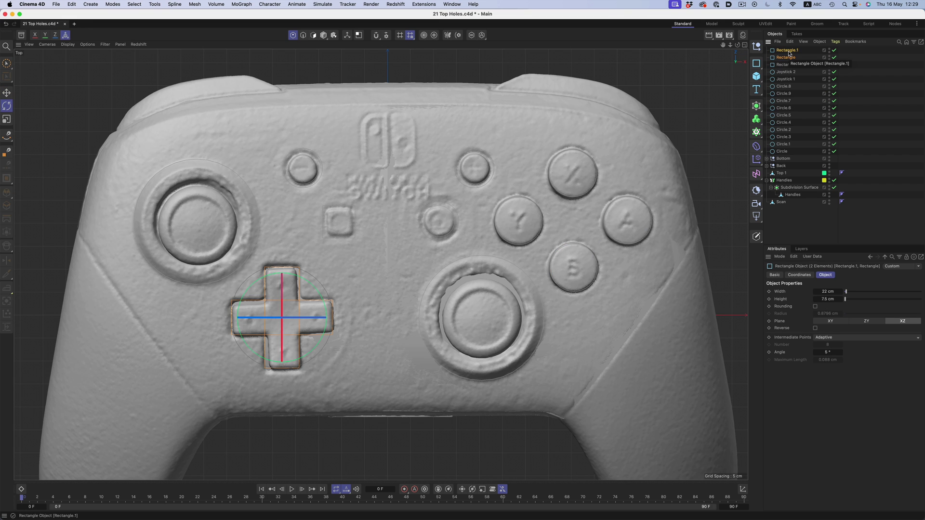
Step: Try to merge the two D-pad rectangles by placing them under a new Spline Mask
{"action": "left_click", "coordinate": [757, 92]}
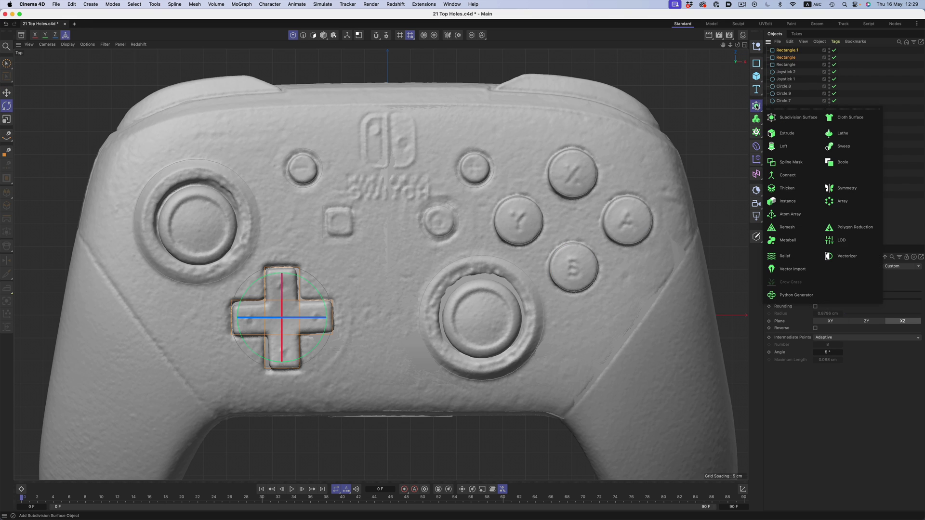
{"action": "left_click", "coordinate": [794, 155]}
{"action": "left_click", "coordinate": [786, 65]}
{"action": "left_click", "coordinate": [786, 58], "text": "shift"}
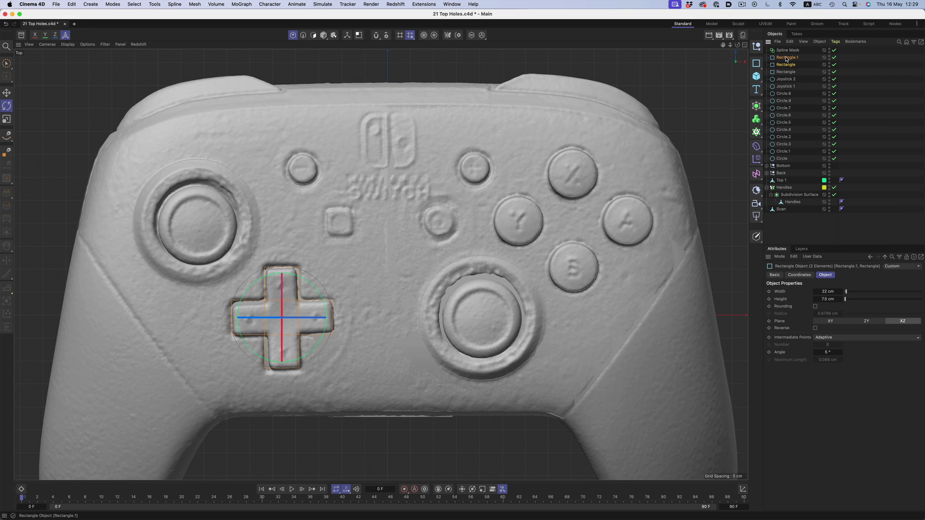
{"action": "left_click_drag", "start_coordinate": [787, 52], "coordinate": [788, 50]}
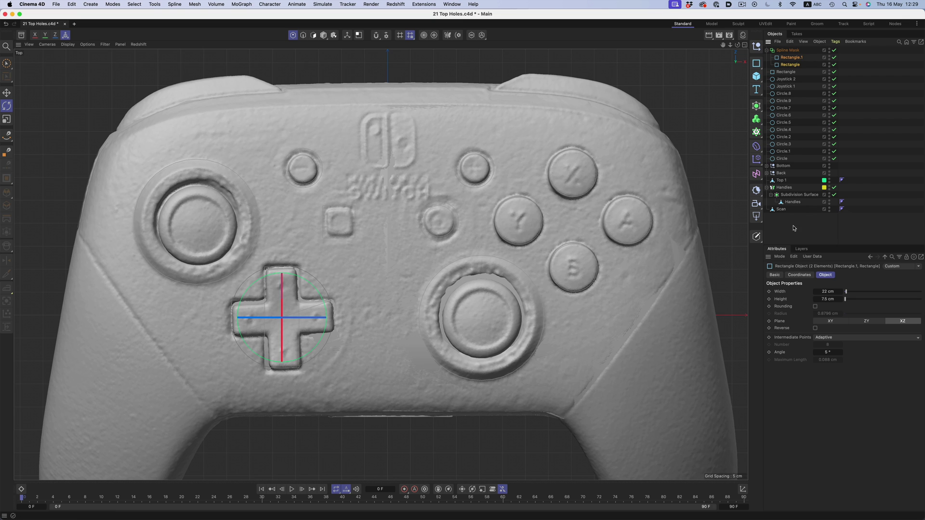
Step: Hide the scan and check the Spline Mask's merged D-pad shape with Create Cap turned on and off
{"action": "left_click", "coordinate": [787, 51]}
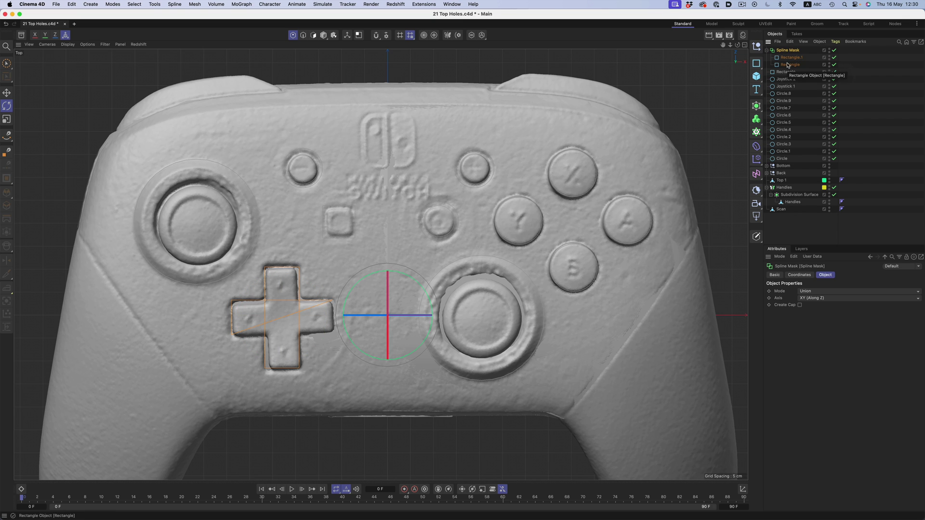
{"action": "left_click", "coordinate": [829, 208]}
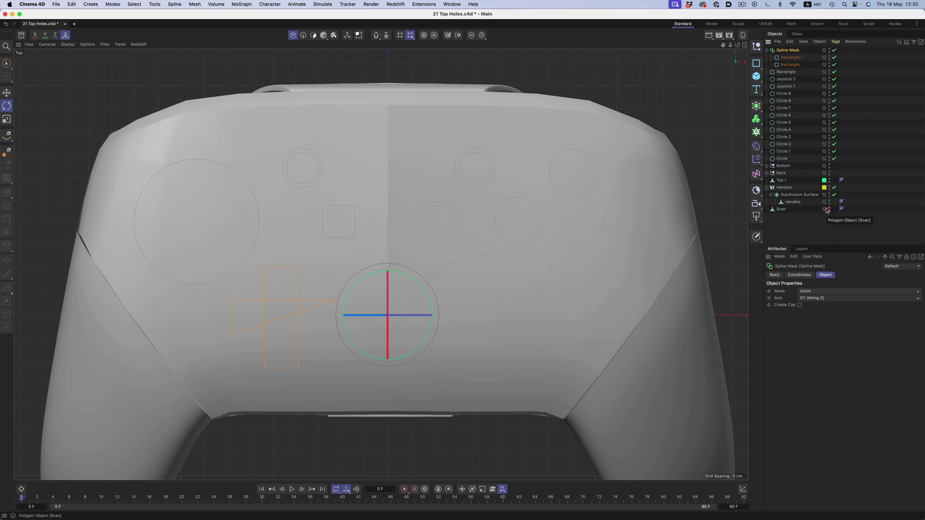
{"action": "left_click", "coordinate": [800, 305]}
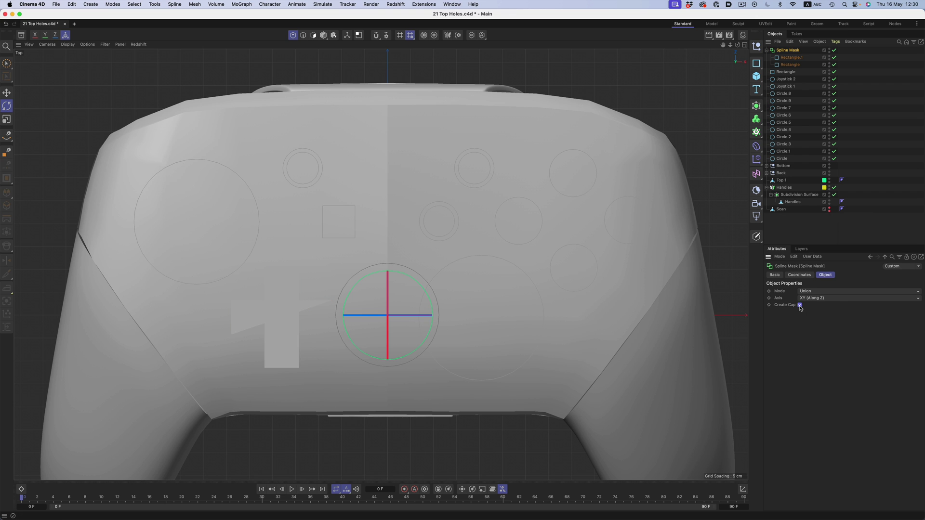
{"action": "left_click", "coordinate": [800, 305]}
Step: Trace the cross-shaped outline of the two D-pad rectangles with the Polygon Pen, snapping each point to their corners and intersections
{"action": "left_click", "coordinate": [790, 57]}
{"action": "left_click", "coordinate": [790, 64], "text": "shift"}
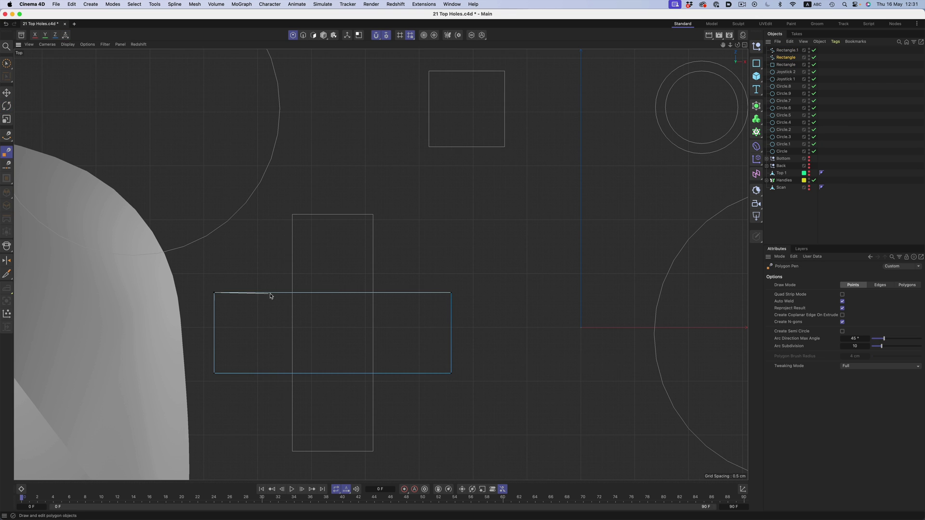
{"action": "left_click", "coordinate": [293, 293]}
{"action": "left_click", "coordinate": [293, 214]}
{"action": "left_click", "coordinate": [373, 215]}
{"action": "left_click", "coordinate": [373, 293]}
{"action": "left_click", "coordinate": [451, 292]}
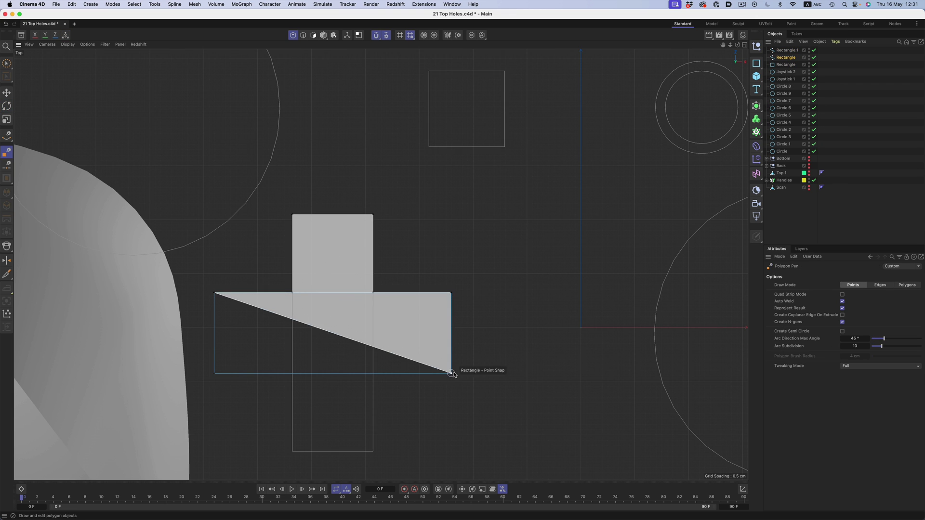
{"action": "left_click", "coordinate": [451, 373]}
{"action": "left_click", "coordinate": [373, 373]}
{"action": "left_click", "coordinate": [373, 451]}
{"action": "left_click", "coordinate": [293, 452]}
{"action": "left_click", "coordinate": [293, 374]}
{"action": "left_click", "coordinate": [215, 374]}
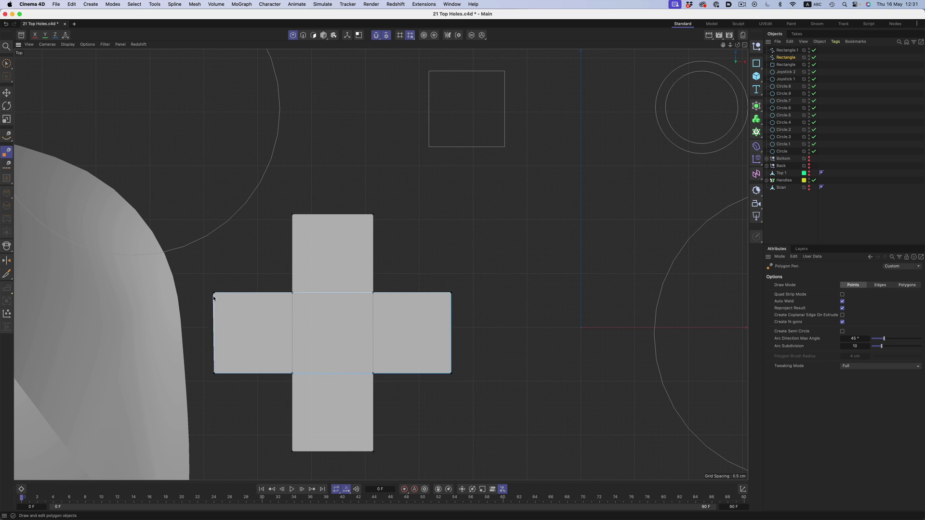
{"action": "left_click", "coordinate": [214, 293]}
Step: Delete the two D-pad rectangle splines used as the tracing guide
{"action": "left_click", "coordinate": [784, 57]}
{"action": "left_click", "coordinate": [783, 65], "text": "shift"}
{"action": "key", "text": "Delete"}
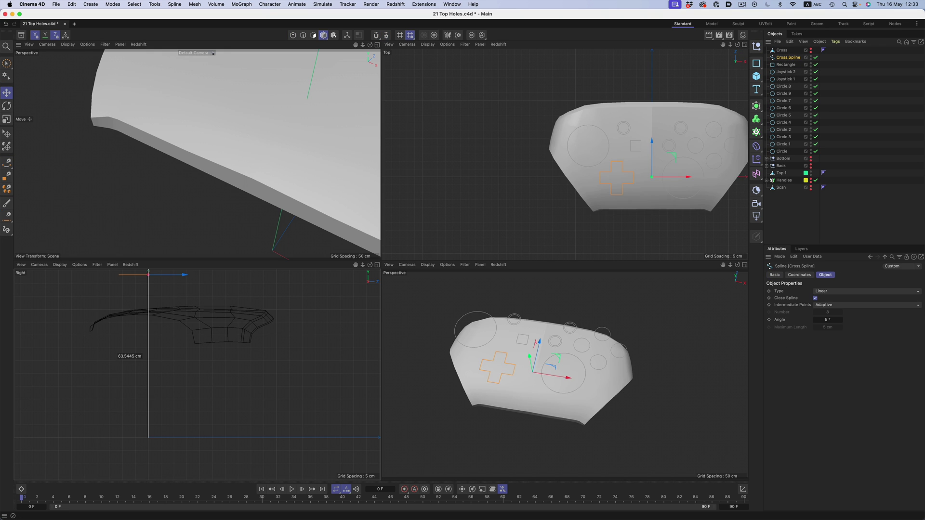
Step: Raise Cross.Spline about 64 cm in the side view to place it above the top surface
{"action": "left_click_drag", "start_coordinate": [148, 272], "coordinate": [149, 273]}
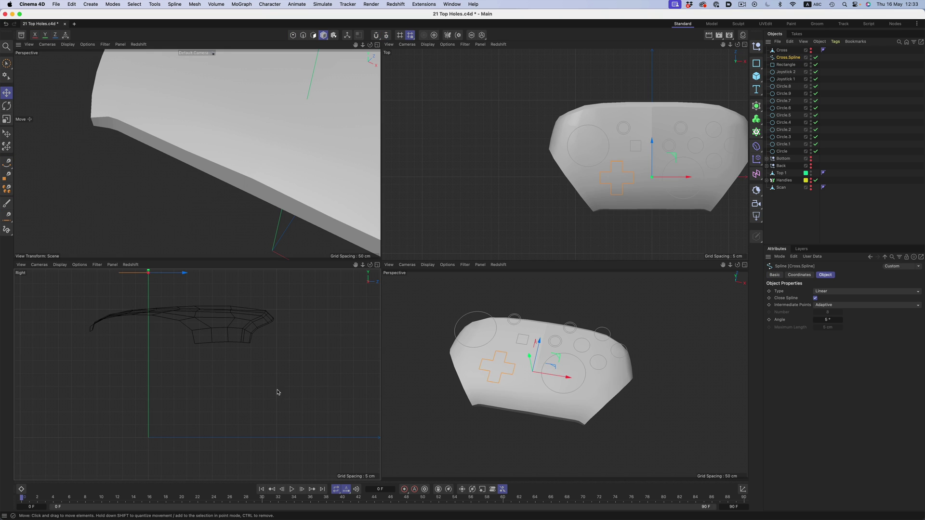
{"action": "right_click_drag", "start_coordinate": [294, 337], "coordinate": [277, 341], "text": "alt"}
{"action": "middle_click_drag", "start_coordinate": [278, 341], "coordinate": [229, 391], "text": "alt"}
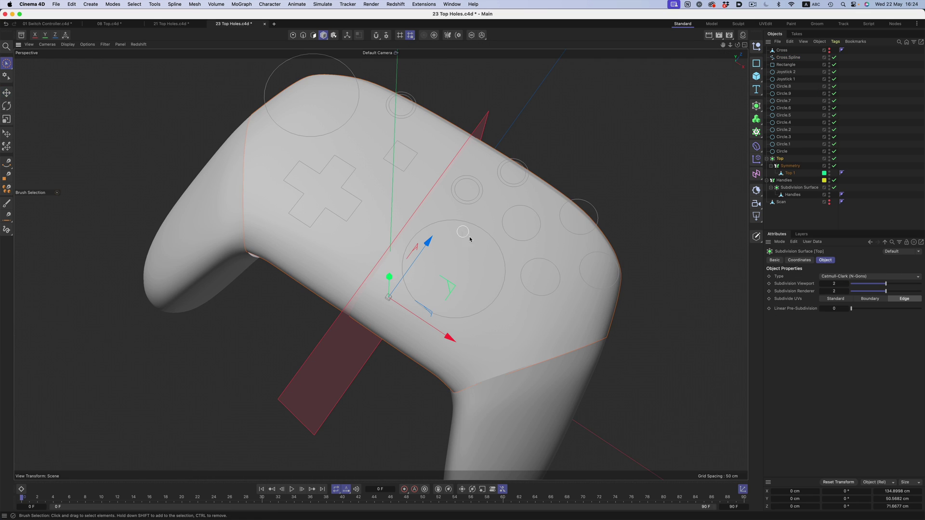
Step: Examine the wireframe density of the model with the Top's Symmetry and Subdivision Surface switched off and on, restoring plain shading
{"action": "left_click_drag", "start_coordinate": [510, 248], "coordinate": [455, 221], "text": "alt"}
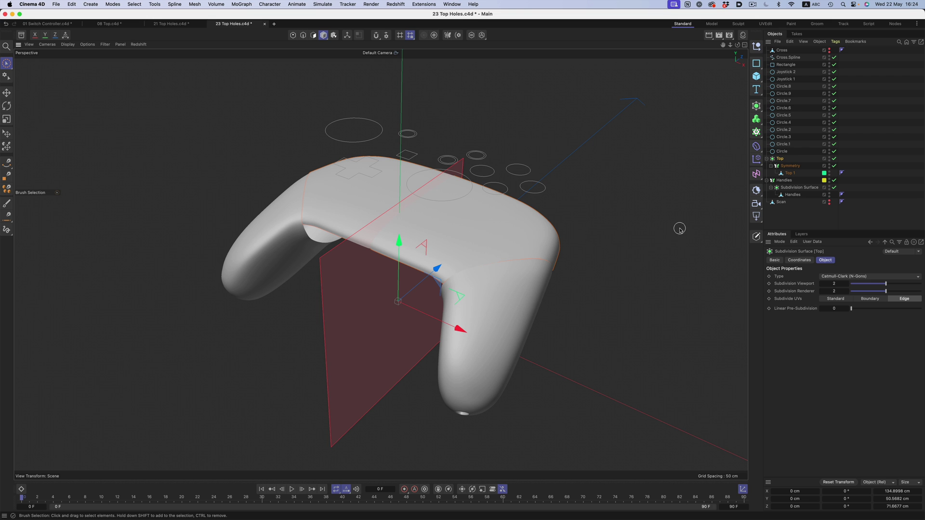
{"action": "key", "text": "n"}
{"action": "key", "text": "b"}
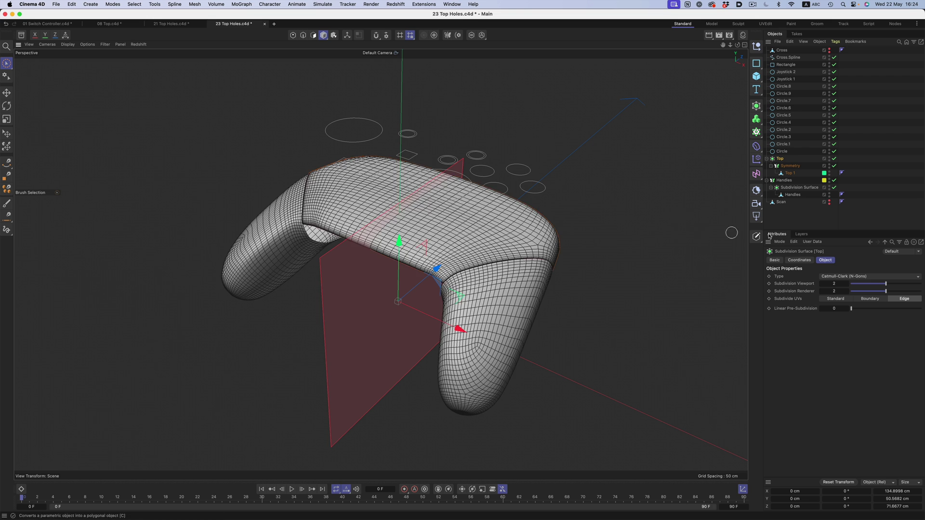
{"action": "left_click", "coordinate": [834, 166]}
{"action": "left_click", "coordinate": [835, 165]}
{"action": "left_click", "coordinate": [835, 159]}
{"action": "left_click", "coordinate": [834, 159]}
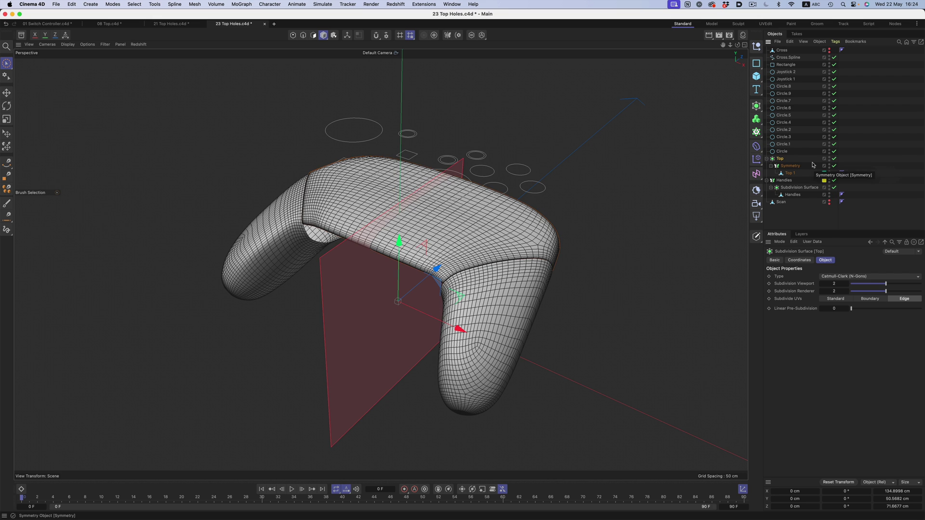
{"action": "key", "text": "n"}
{"action": "key", "text": "a"}
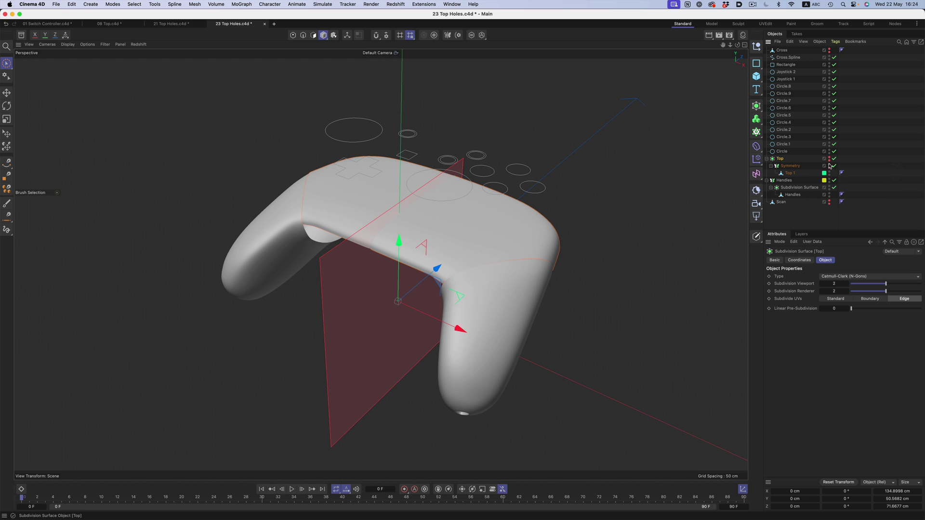
Step: Hide the modeled top and handles, show the scan, and inspect its front and rear sides
{"action": "left_click", "coordinate": [830, 195]}
{"action": "left_click", "coordinate": [830, 201]}
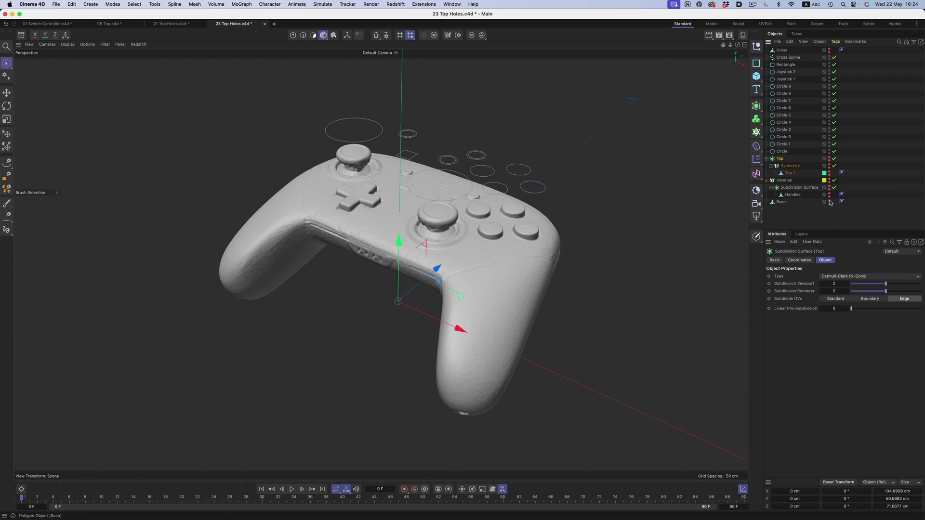
{"action": "left_click_drag", "start_coordinate": [360, 220], "coordinate": [372, 133], "text": "alt"}
{"action": "left_click_drag", "start_coordinate": [366, 275], "coordinate": [484, 223], "text": "alt"}
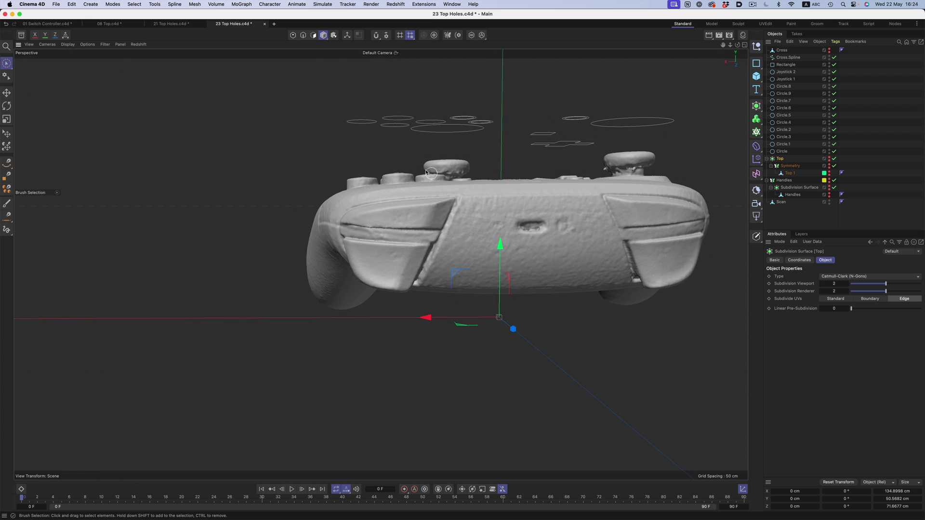
{"action": "left_click_drag", "start_coordinate": [426, 172], "coordinate": [593, 201], "text": "alt"}
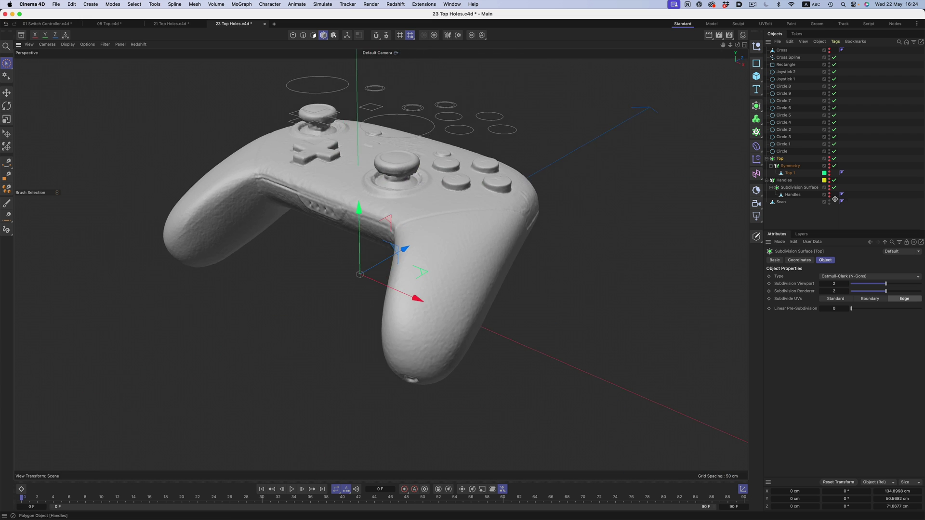
Step: Hide the scan and show the modeled top and handles again
{"action": "double_click", "coordinate": [830, 200]}
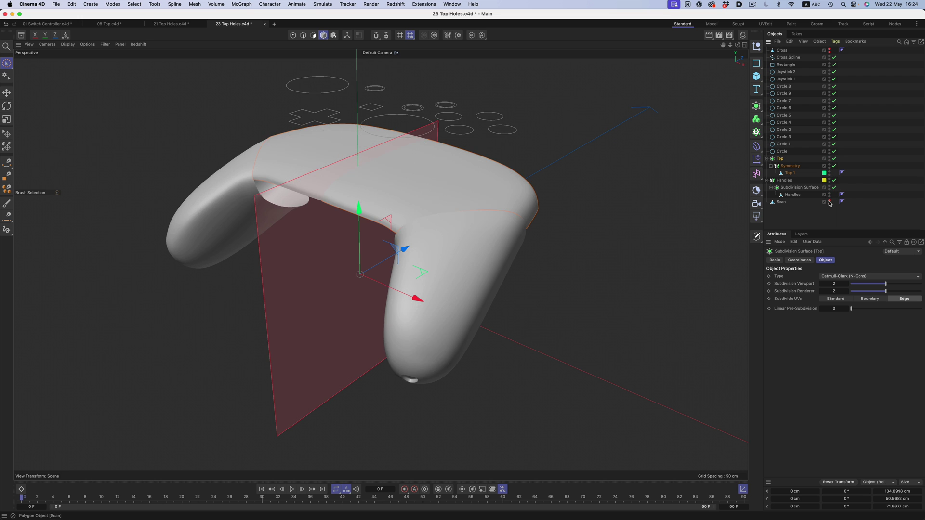
{"action": "left_click_drag", "start_coordinate": [424, 193], "coordinate": [470, 262], "text": "alt"}
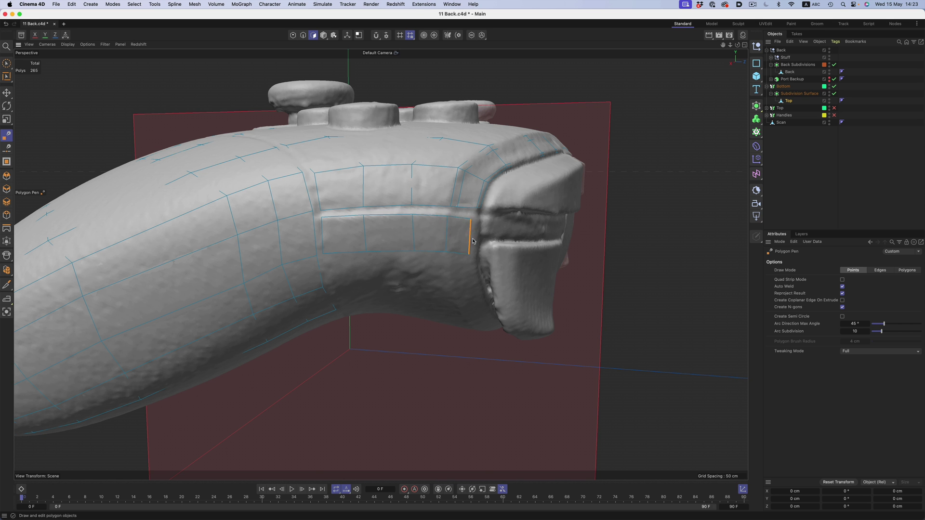
Step: Cut a new edge with the Polygon Pen from the recess's long diagonal edge down through the Bottom mesh's side polygons
{"action": "left_click_drag", "start_coordinate": [473, 241], "coordinate": [445, 232], "text": "alt"}
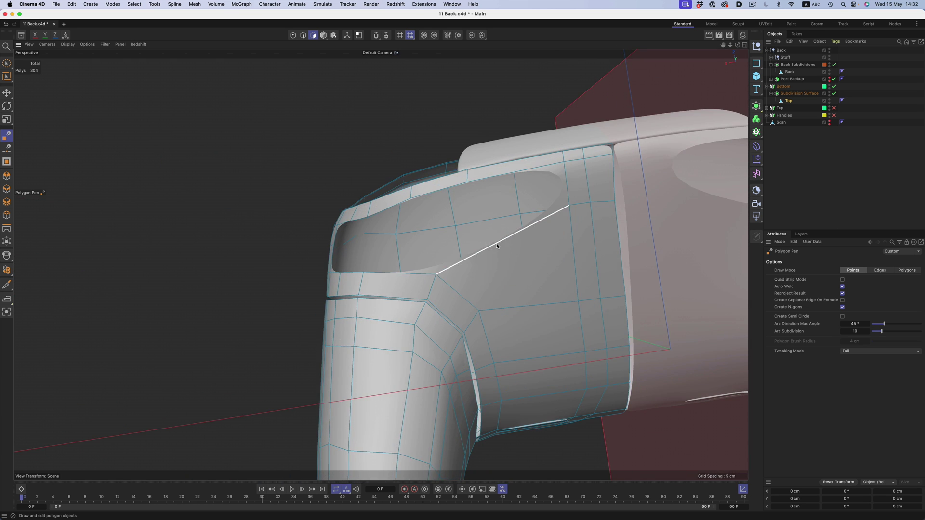
{"action": "left_click", "coordinate": [497, 245]}
{"action": "left_click", "coordinate": [515, 306]}
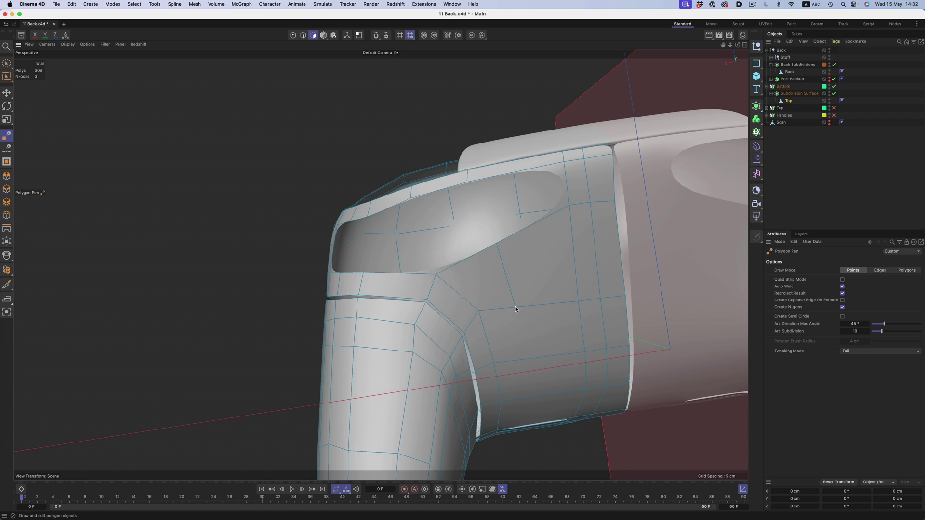
{"action": "left_click", "coordinate": [529, 361]}
{"action": "left_click_drag", "start_coordinate": [528, 360], "coordinate": [522, 303], "text": "alt"}
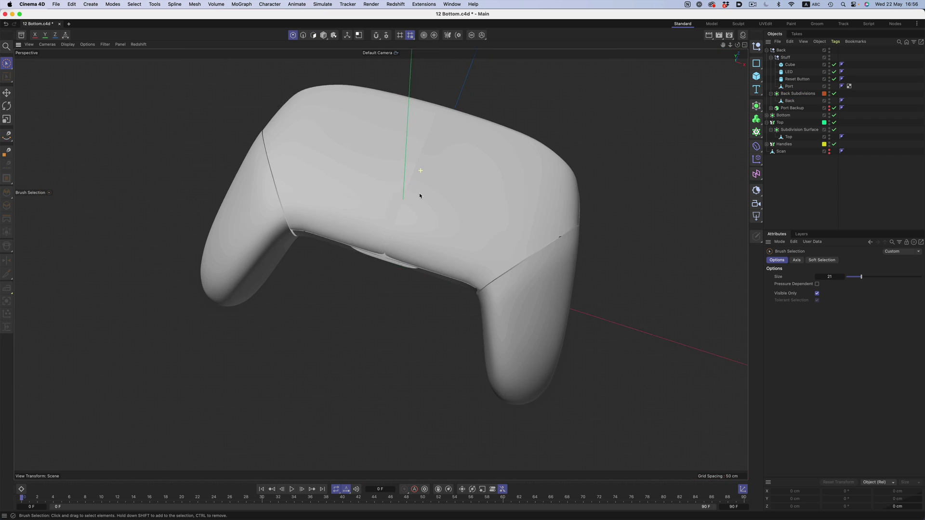
Step: Raise the Bottom's upper rim points slightly to close the gap beneath the top shell
{"action": "left_click_drag", "start_coordinate": [419, 196], "coordinate": [424, 126], "text": "alt"}
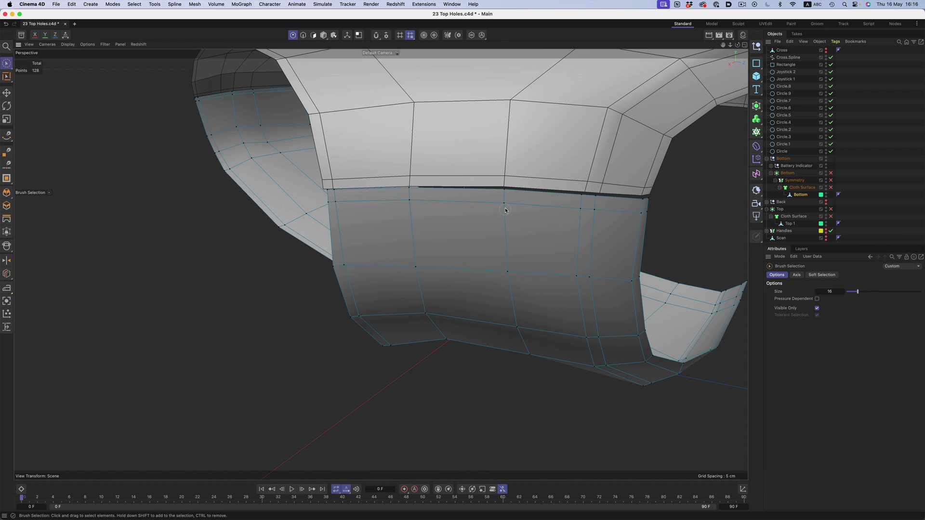
{"action": "left_click_drag", "start_coordinate": [506, 210], "coordinate": [505, 190]}
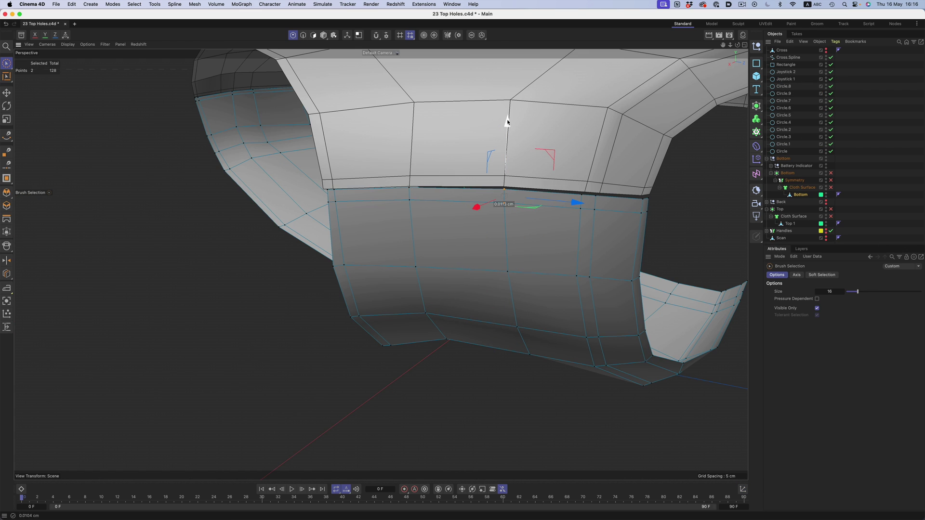
{"action": "left_click_drag", "start_coordinate": [508, 122], "coordinate": [507, 120]}
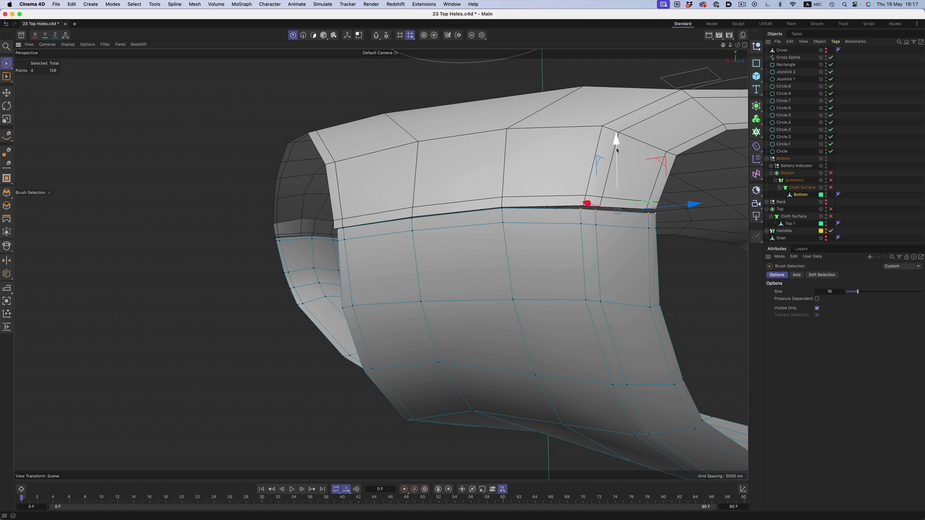
{"action": "left_click_drag", "start_coordinate": [617, 148], "coordinate": [616, 145]}
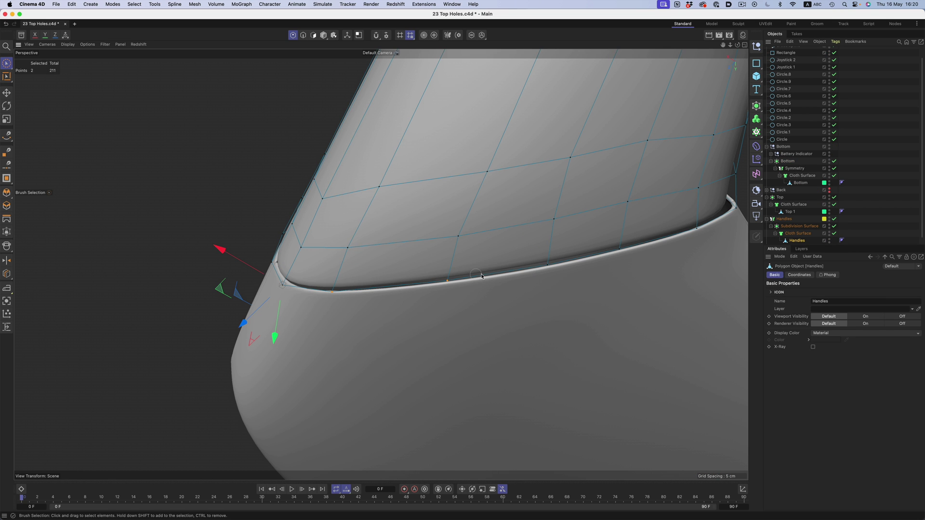
Step: Adjust the Handles' seam points slightly so the edge follows the neighbouring shell evenly
{"action": "left_click_drag", "start_coordinate": [704, 230], "coordinate": [704, 231]}
{"action": "left_click_drag", "start_coordinate": [505, 286], "coordinate": [506, 265], "text": "alt"}
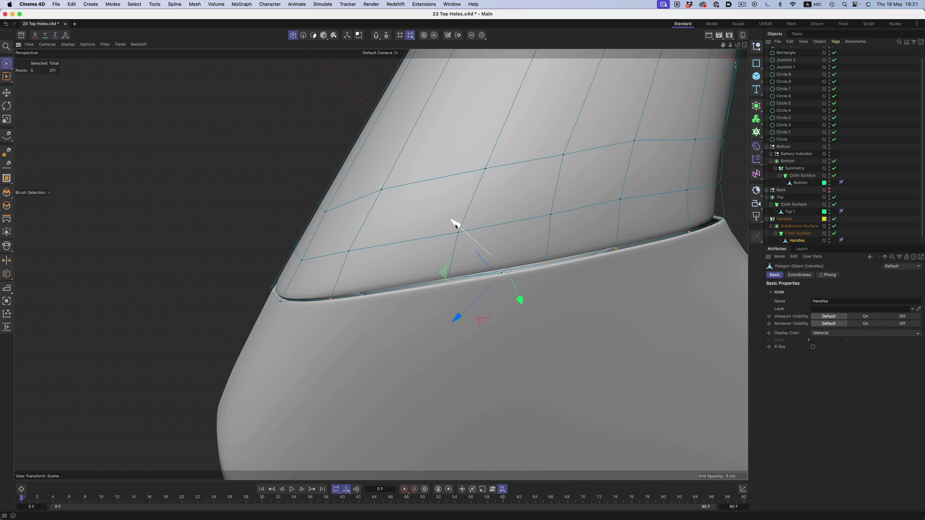
{"action": "left_click_drag", "start_coordinate": [456, 224], "coordinate": [456, 224]}
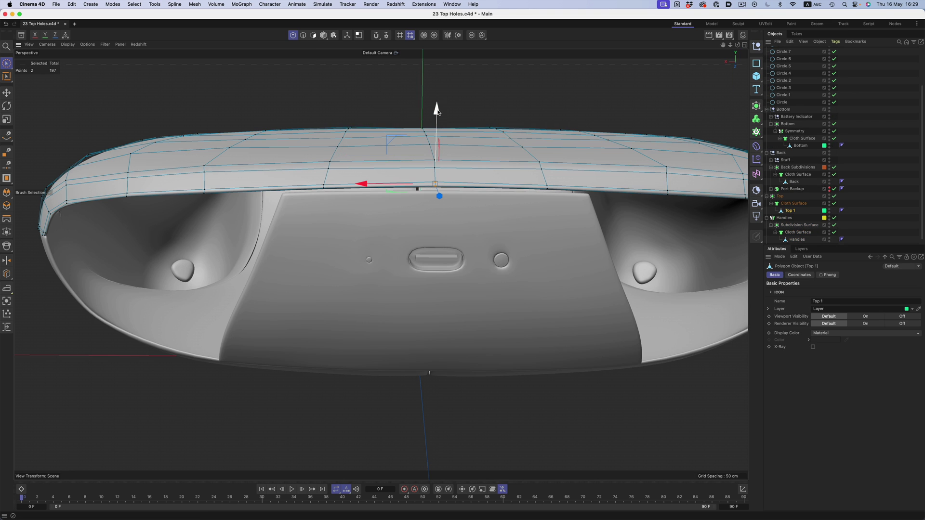
Step: Lower the middle points of Top 1's lower rim slightly to tighten the seam above the back panel
{"action": "left_click_drag", "start_coordinate": [437, 112], "coordinate": [437, 114]}
{"action": "left_click", "coordinate": [324, 186], "text": "shift"}
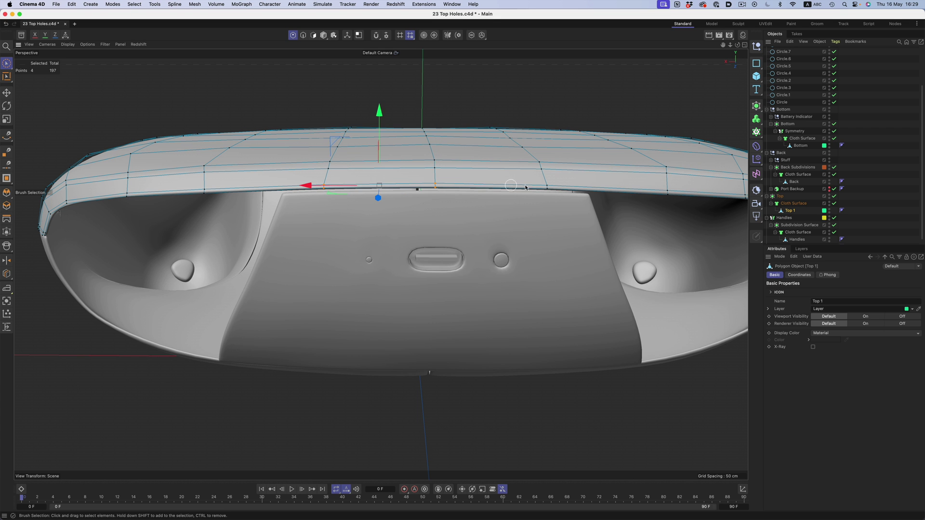
{"action": "left_click_drag", "start_coordinate": [525, 187], "coordinate": [559, 188], "text": "shift"}
{"action": "left_click_drag", "start_coordinate": [436, 112], "coordinate": [438, 116]}
{"action": "left_click_drag", "start_coordinate": [371, 206], "coordinate": [447, 229], "text": "alt"}
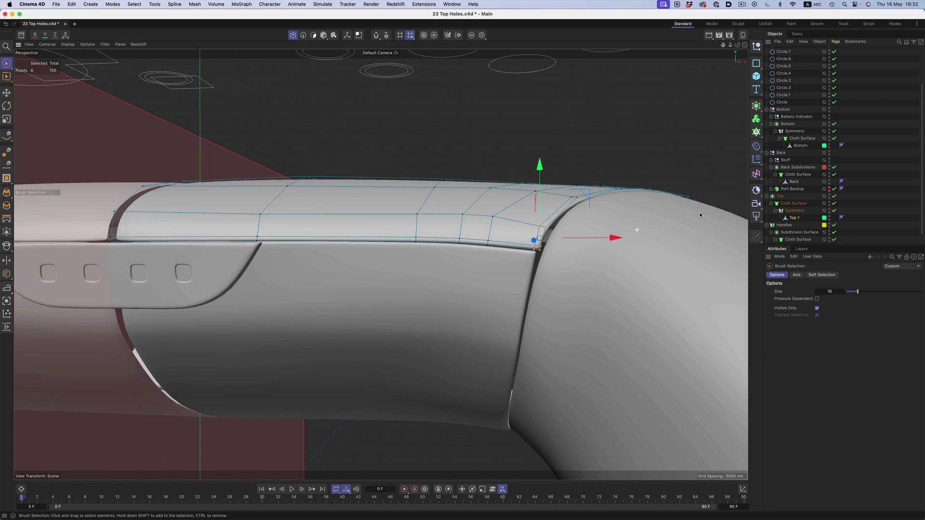
Step: Shift Top 1's corner points slightly along the X axis toward the handle to narrow the gap
{"action": "left_click_drag", "start_coordinate": [701, 215], "coordinate": [705, 215], "text": "alt"}
{"action": "left_click_drag", "start_coordinate": [613, 237], "coordinate": [621, 239]}
{"action": "left_click_drag", "start_coordinate": [586, 255], "coordinate": [544, 313], "text": "alt"}
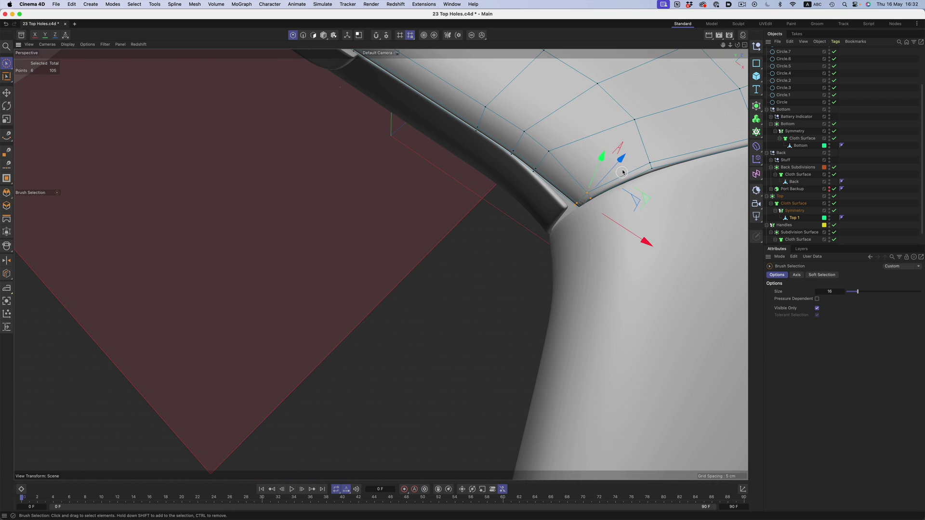
{"action": "left_click_drag", "start_coordinate": [622, 172], "coordinate": [589, 244], "text": "alt"}
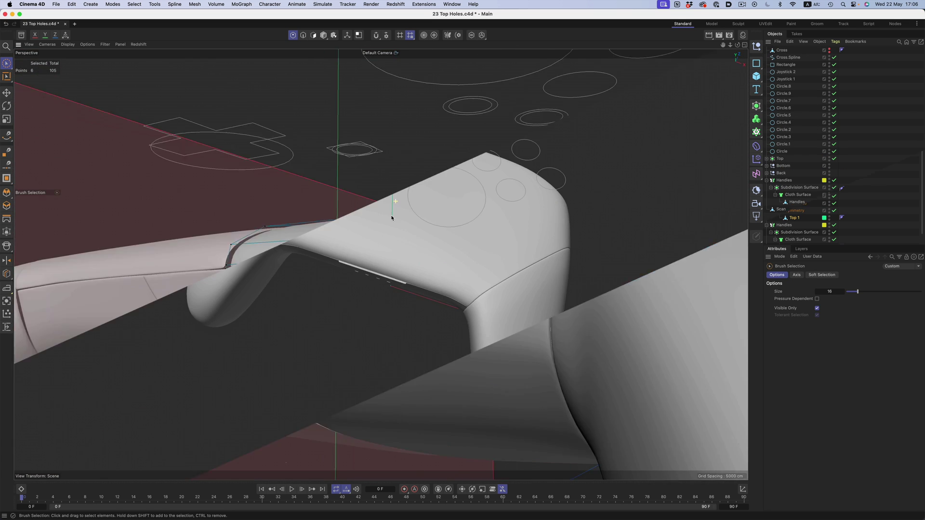
Step: Convert the Top Subdivision Surface into an editable polygon object
{"action": "left_click_drag", "start_coordinate": [392, 213], "coordinate": [251, 190], "text": "alt"}
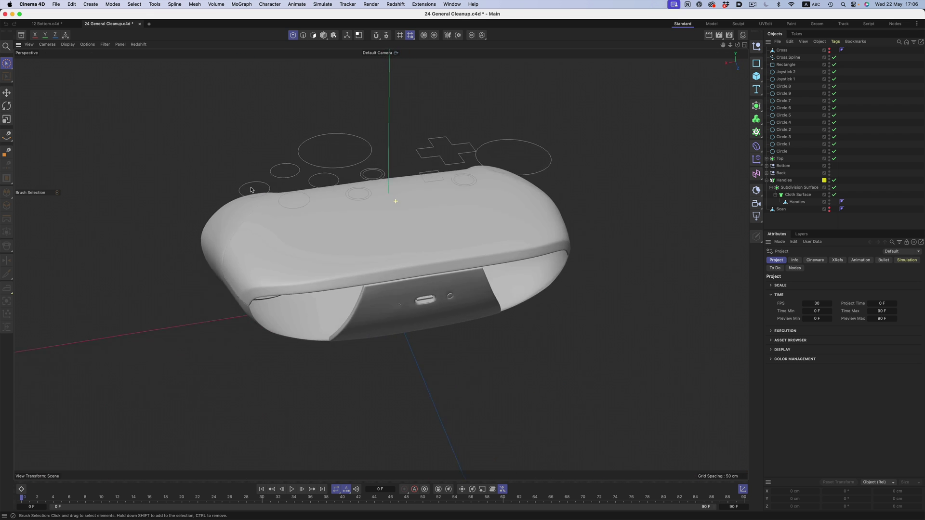
{"action": "left_click_drag", "start_coordinate": [385, 199], "coordinate": [381, 229], "text": "alt"}
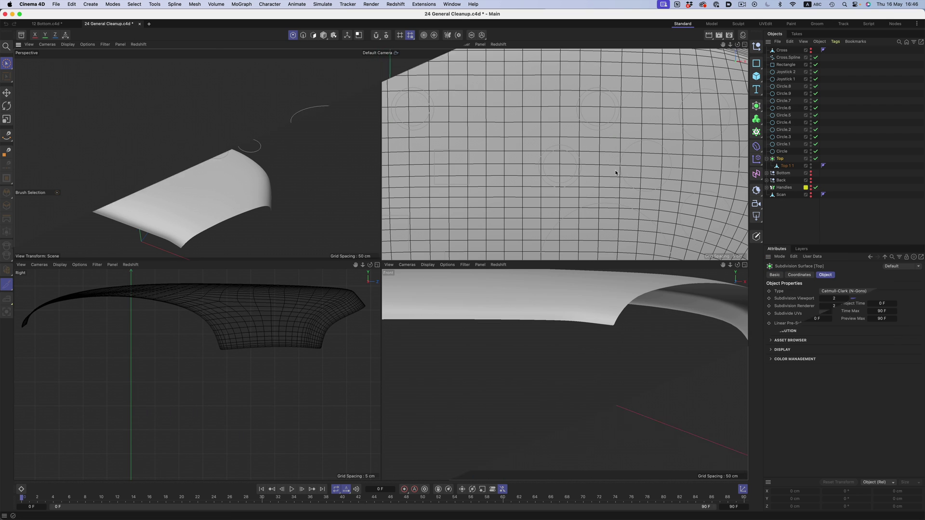
{"action": "scroll", "coordinate": [631, 163], "scroll_direction": "down", "scroll_amount": 5}
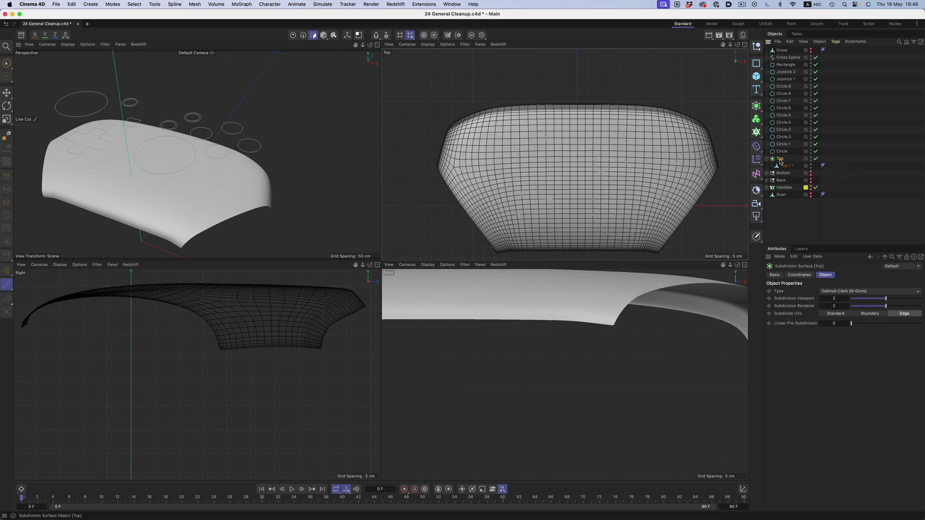
{"action": "key", "text": "c"}
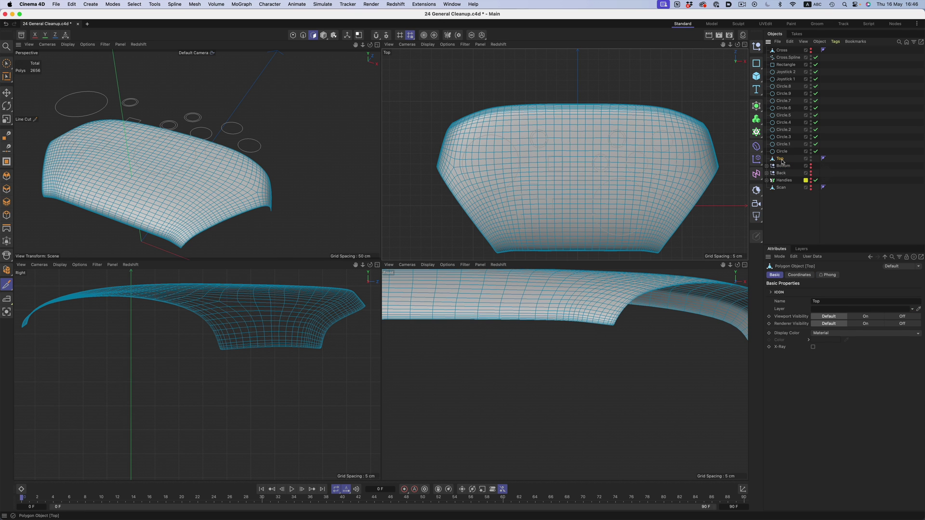
Step: Cut the left joystick, nearby small button and D-pad cross splines into the Top mesh with Line Cut in the top view
{"action": "scroll", "coordinate": [512, 159], "scroll_direction": "up", "scroll_amount": 6}
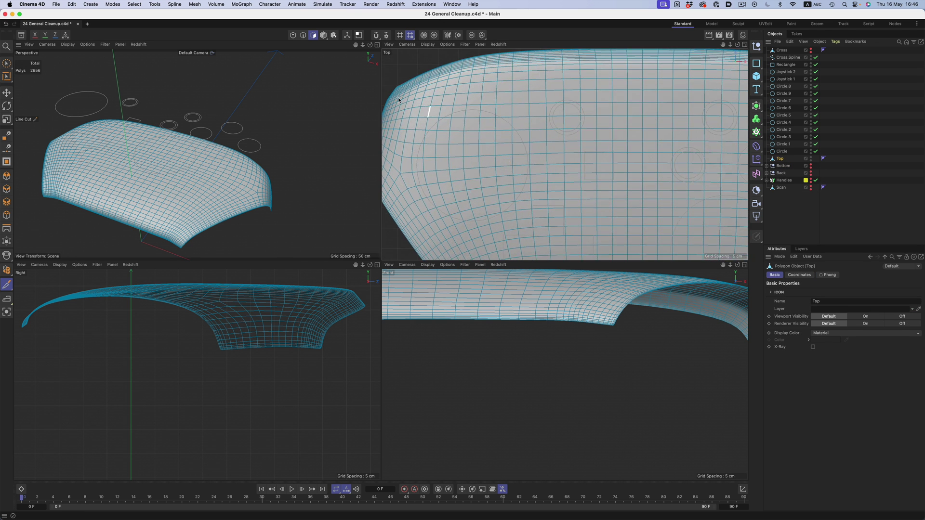
{"action": "left_click", "coordinate": [154, 5]}
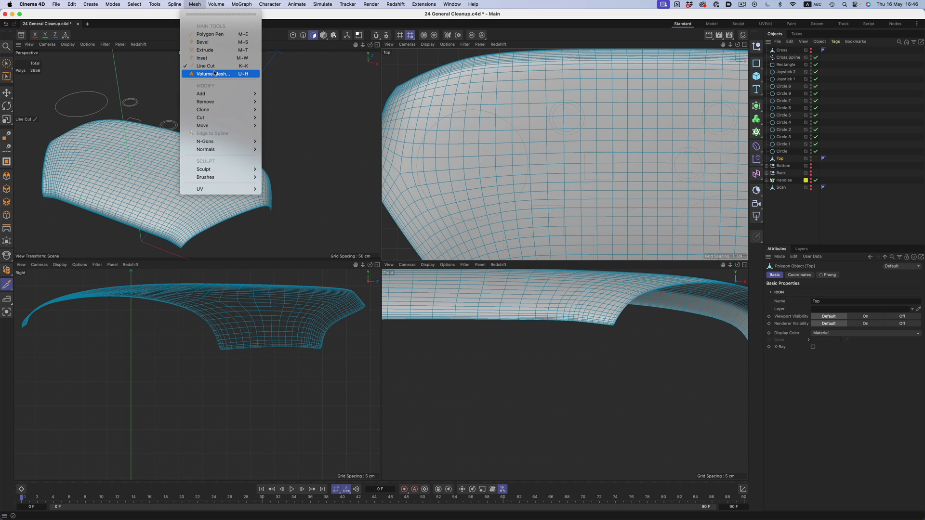
{"action": "left_click", "coordinate": [214, 70]}
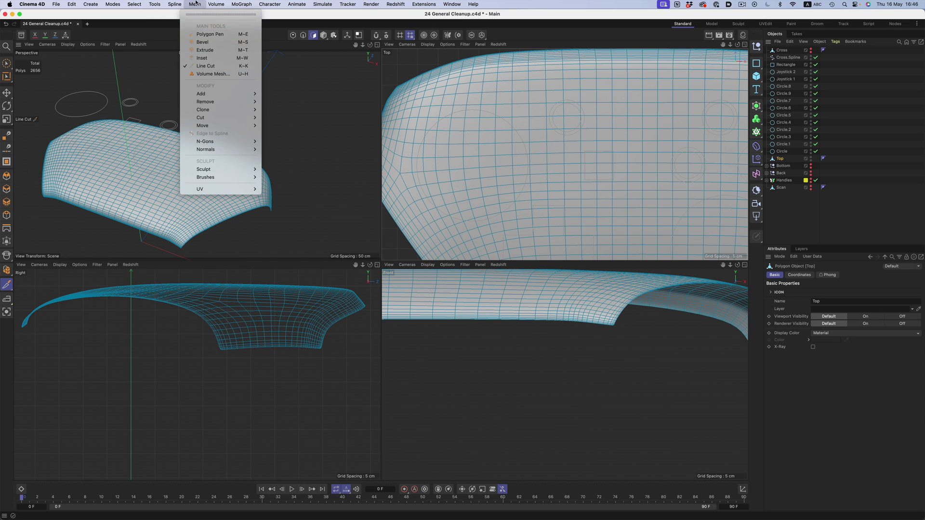
{"action": "left_click", "coordinate": [501, 119]}
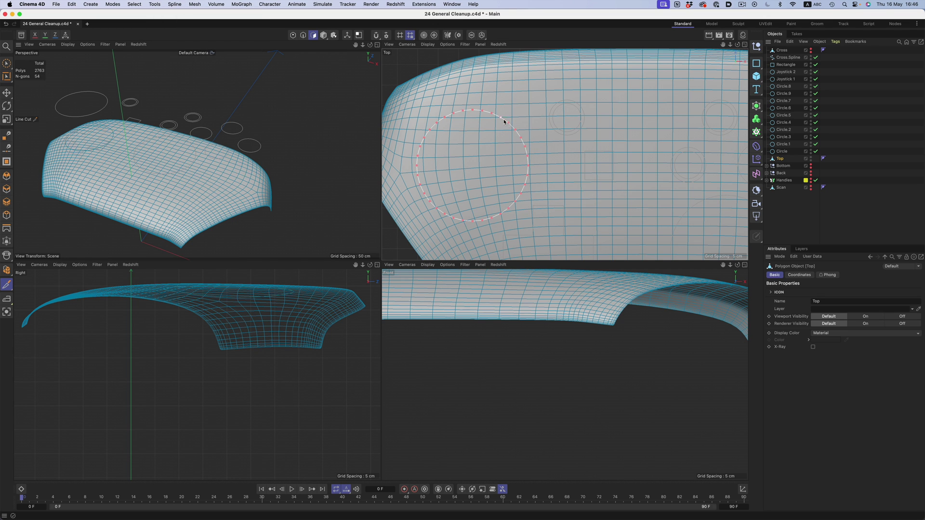
{"action": "left_click", "coordinate": [559, 131]}
{"action": "middle_click_drag", "start_coordinate": [587, 192], "coordinate": [556, 138], "text": "alt"}
{"action": "left_click", "coordinate": [532, 164]}
{"action": "left_click_drag", "start_coordinate": [236, 195], "coordinate": [192, 159], "text": "alt"}
{"action": "scroll", "coordinate": [192, 159], "scroll_direction": "up", "scroll_amount": 2}
{"action": "middle_click_drag", "start_coordinate": [585, 185], "coordinate": [510, 159], "text": "alt"}
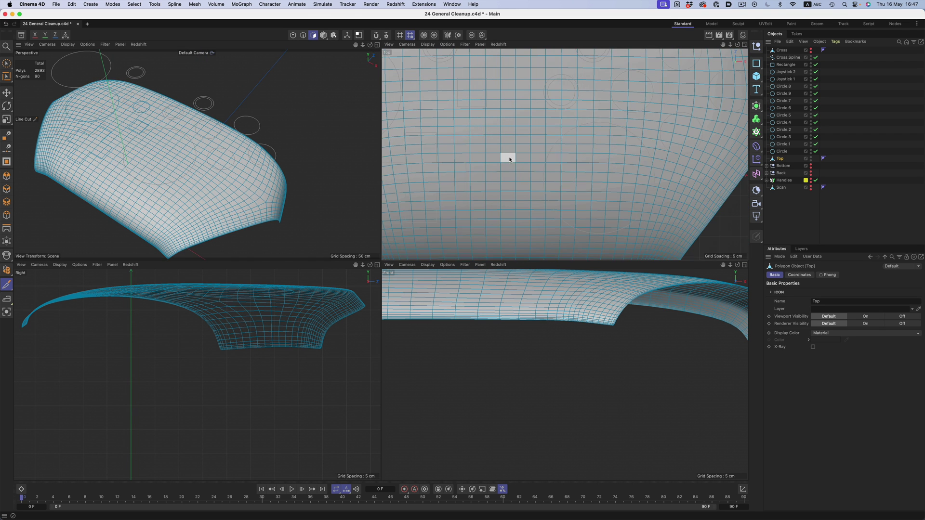
Step: Cut the right joystick circle and the small round button circle near it into the Top mesh
{"action": "left_click", "coordinate": [565, 136]}
{"action": "right_click", "coordinate": [576, 97]}
{"action": "key", "text": "Escape"}
{"action": "scroll", "coordinate": [578, 98], "scroll_direction": "up", "scroll_amount": 3}
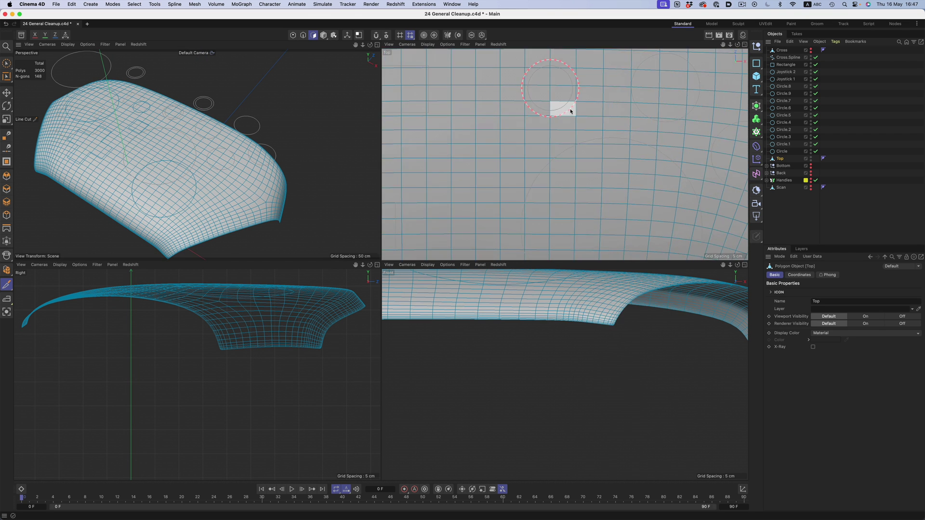
{"action": "left_click", "coordinate": [570, 112]}
Step: Cut the remaining round button splines on the face-button side into the Top mesh
{"action": "middle_click_drag", "start_coordinate": [669, 121], "coordinate": [543, 169], "text": "alt"}
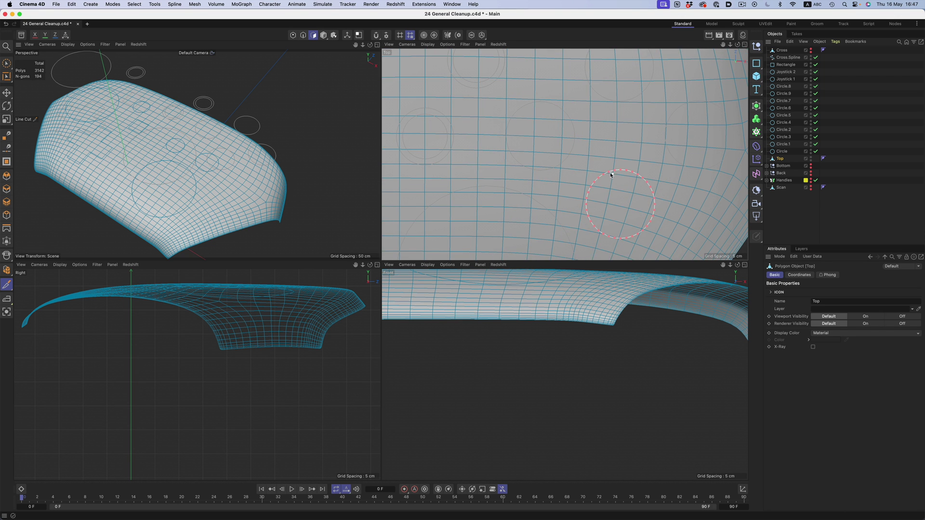
{"action": "left_click", "coordinate": [611, 175]}
{"action": "middle_click_drag", "start_coordinate": [667, 135], "coordinate": [644, 202], "text": "alt"}
{"action": "left_click", "coordinate": [608, 189]}
{"action": "left_click", "coordinate": [541, 158]}
{"action": "mouse_move", "coordinate": [214, 178]}
{"action": "left_mouse_down", "text": "alt"}
{"action": "mouse_move", "coordinate": [227, 215]}
{"action": "mouse_move", "coordinate": [219, 187]}
{"action": "mouse_move", "coordinate": [202, 179]}
{"action": "mouse_move", "coordinate": [234, 198]}
{"action": "mouse_move", "coordinate": [238, 169]}
{"action": "mouse_move", "coordinate": [221, 189]}
{"action": "left_mouse_up", "text": "alt"}
{"action": "left_click", "coordinate": [507, 174], "text": "ctrl"}
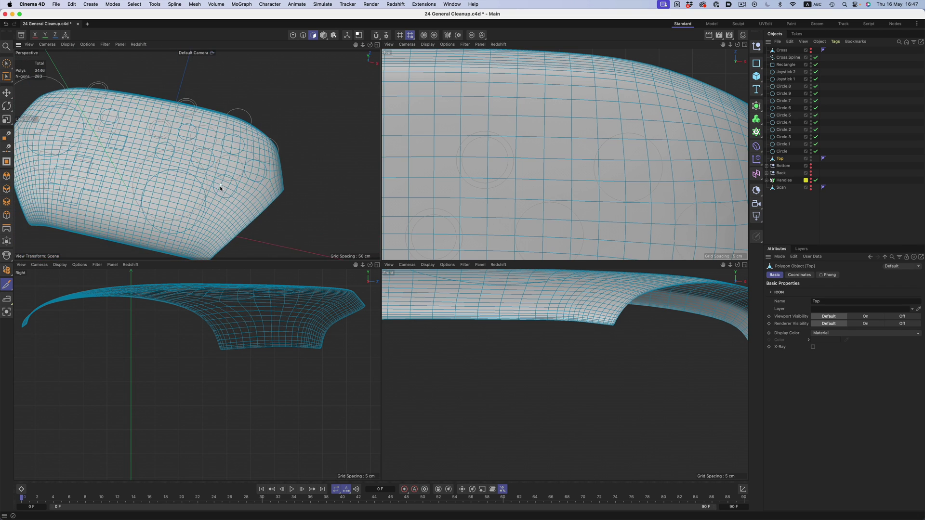
Step: Select the polygons inside the D-pad cross outline with Fill Selection and delete them to open the hole
{"action": "middle_click", "coordinate": [263, 182]}
{"action": "right_click_drag", "start_coordinate": [436, 250], "coordinate": [299, 254], "text": "alt"}
{"action": "middle_click_drag", "start_coordinate": [299, 254], "coordinate": [322, 257], "text": "alt"}
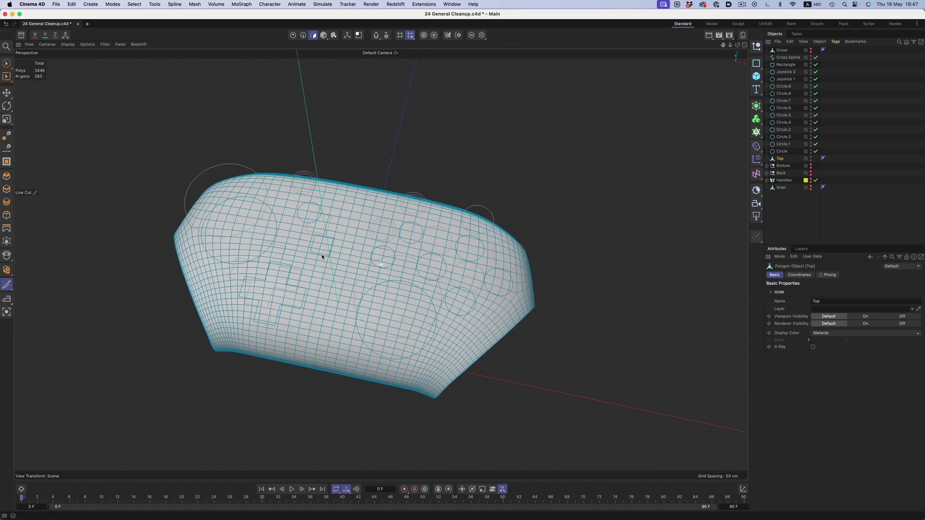
{"action": "left_click_drag", "start_coordinate": [323, 256], "coordinate": [357, 229], "text": "alt"}
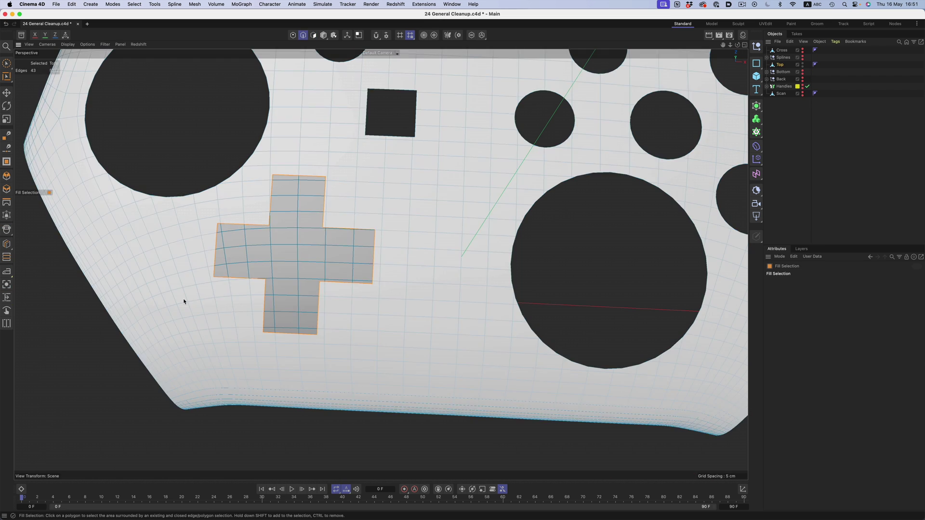
{"action": "left_click", "coordinate": [270, 260]}
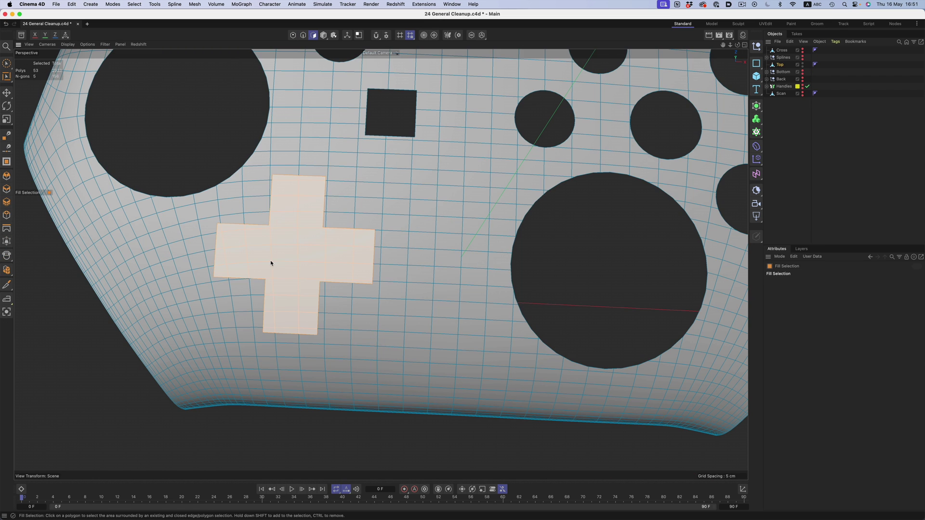
{"action": "key", "text": "Delete"}
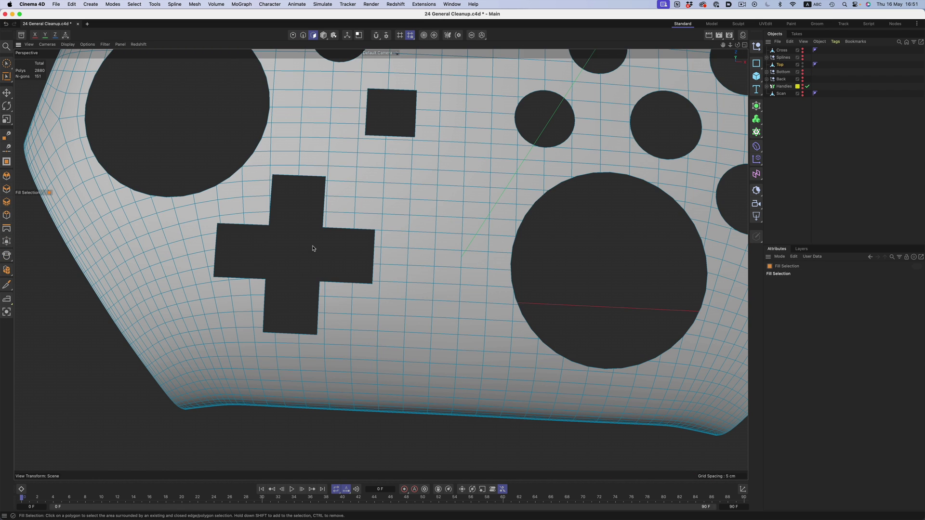
Step: Weld the stray mesh point beside the D-pad hole's upper arm onto the hole's edge with the Polygon Pen
{"action": "right_click_drag", "start_coordinate": [246, 272], "coordinate": [391, 207], "text": "alt"}
{"action": "key", "text": "m"}
{"action": "key", "text": "e"}
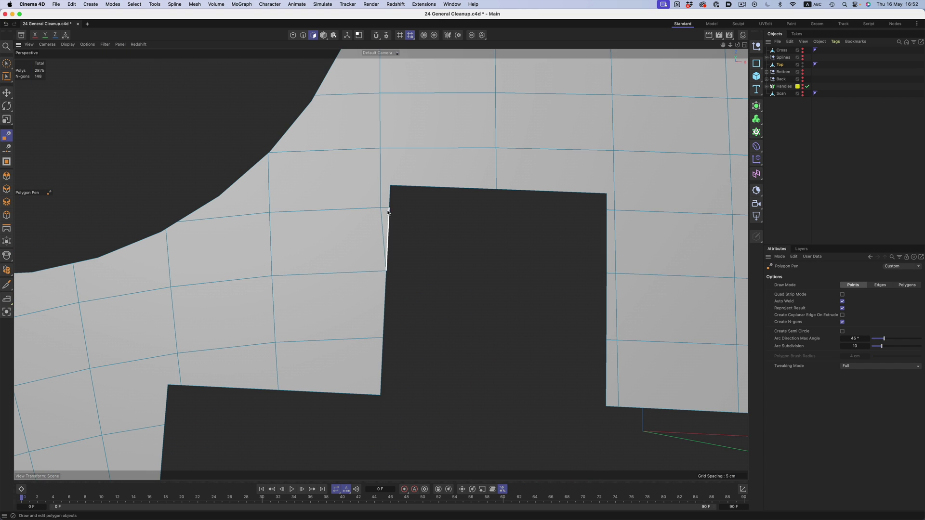
{"action": "left_click_drag", "start_coordinate": [379, 208], "coordinate": [390, 210]}
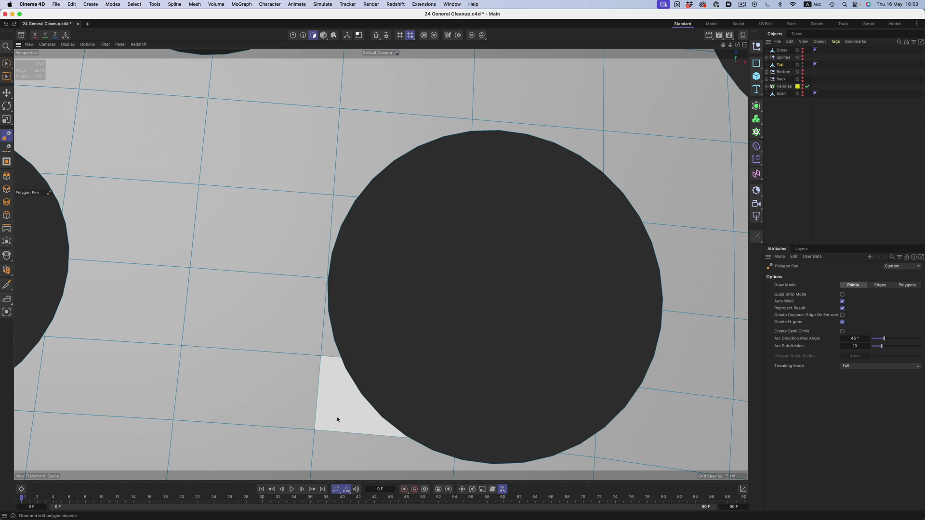
Step: Slide the mesh points that lie too close to the round button holes away from the hole edges along their edge lines
{"action": "scroll", "coordinate": [324, 286], "scroll_direction": "up", "scroll_amount": 5}
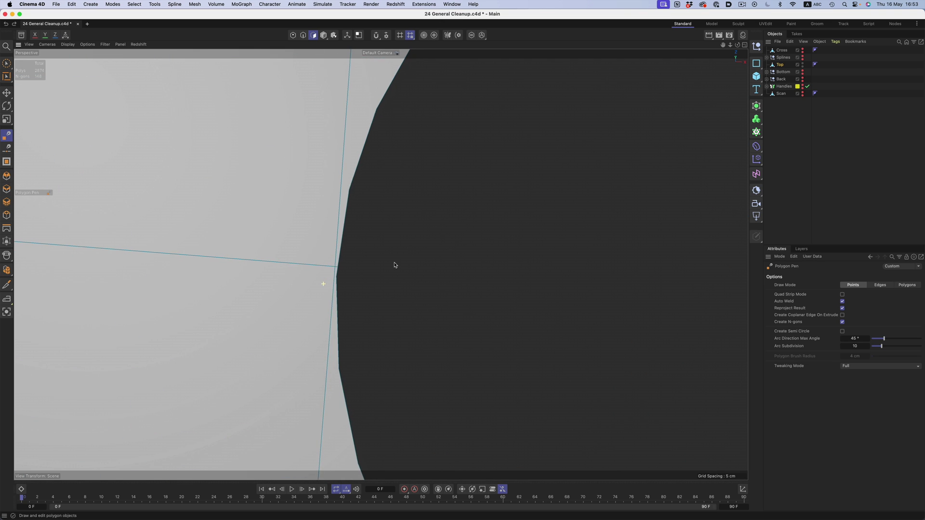
{"action": "left_click_drag", "start_coordinate": [336, 268], "coordinate": [299, 265]}
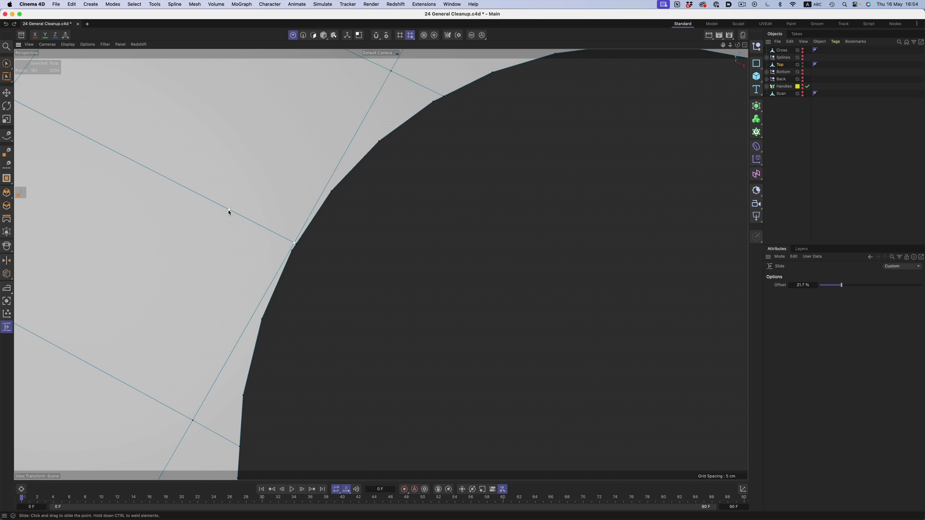
{"action": "scroll", "coordinate": [291, 223], "scroll_direction": "down", "scroll_amount": 5}
{"action": "left_click_drag", "start_coordinate": [374, 340], "coordinate": [256, 240], "text": "alt"}
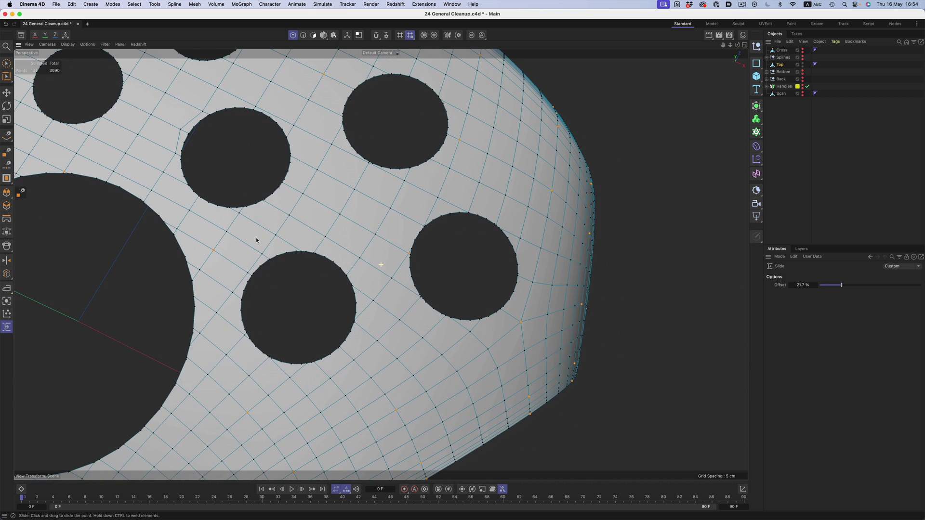
{"action": "right_click_drag", "start_coordinate": [339, 347], "coordinate": [421, 321], "text": "alt"}
{"action": "key", "text": "u"}
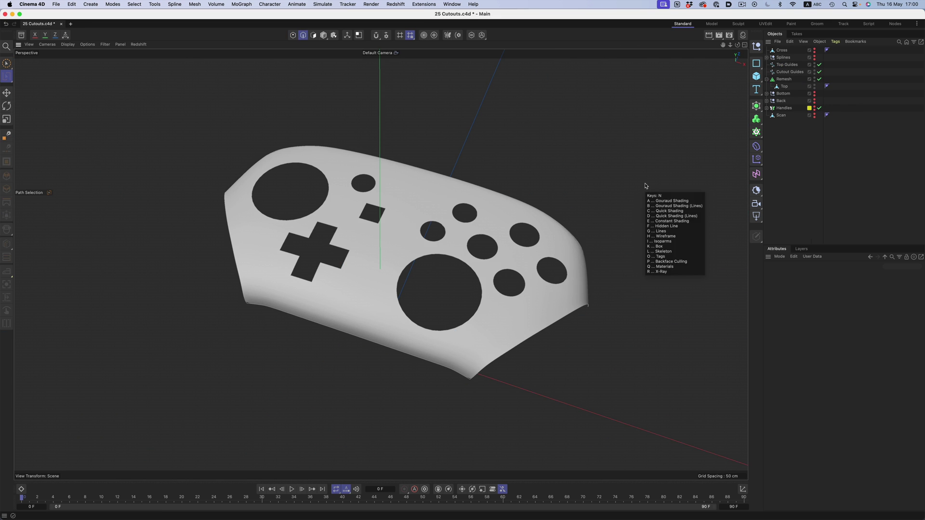
Step: Show the mesh lines and assign Top Guides and Cutout Guides as flow splines of the Remesh generator
{"action": "key", "text": "m"}
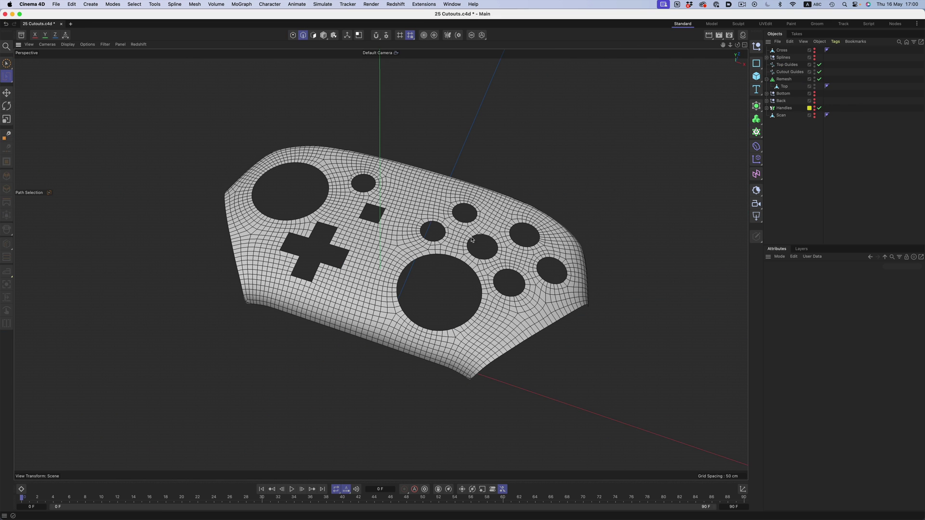
{"action": "left_click_drag", "start_coordinate": [473, 240], "coordinate": [319, 176], "text": "alt"}
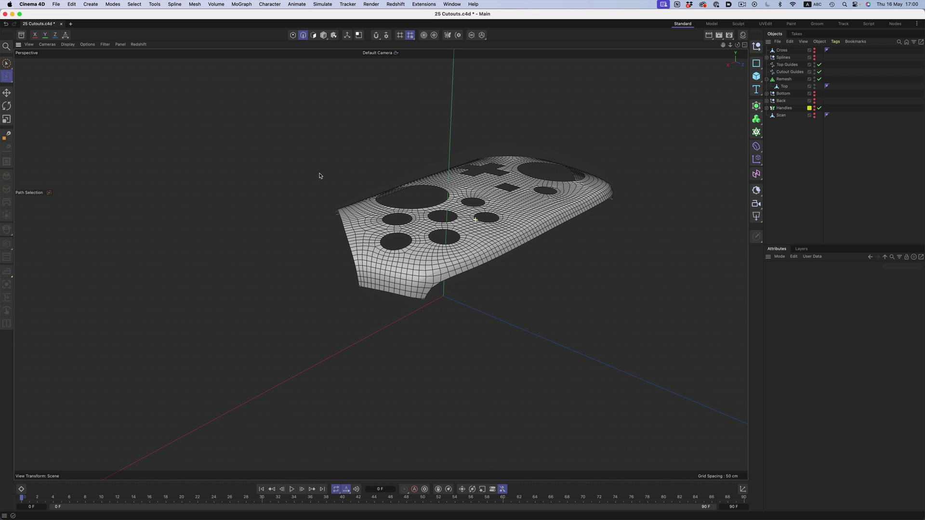
{"action": "left_click", "coordinate": [784, 79]}
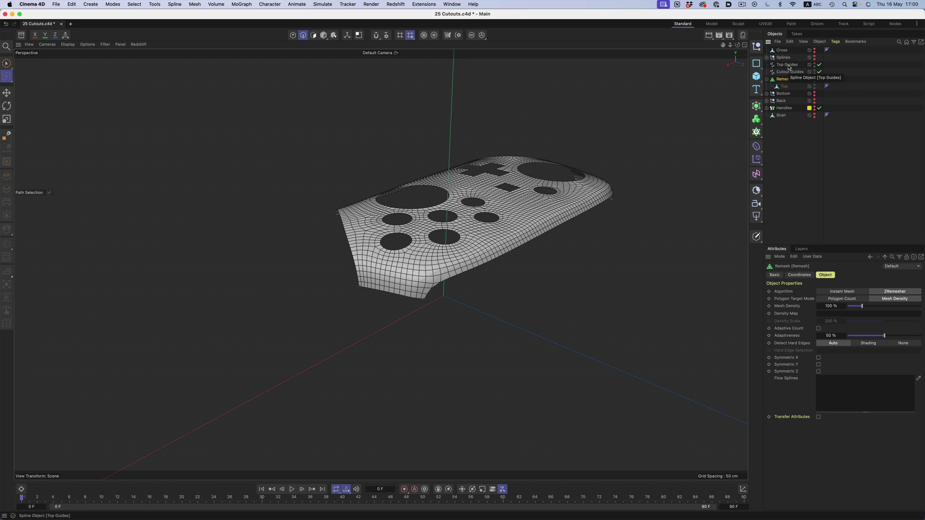
{"action": "left_click_drag", "start_coordinate": [789, 67], "coordinate": [857, 347]}
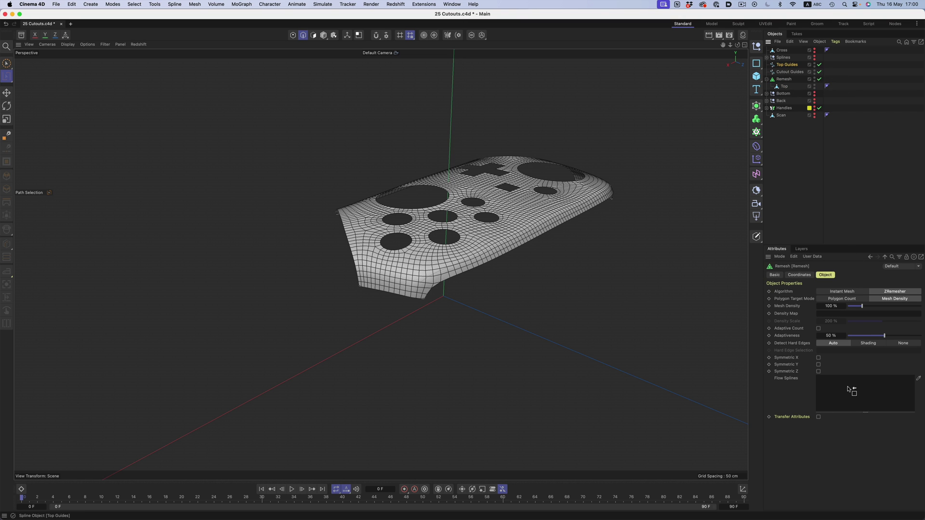
{"action": "left_click_drag", "start_coordinate": [852, 390], "coordinate": [852, 391]}
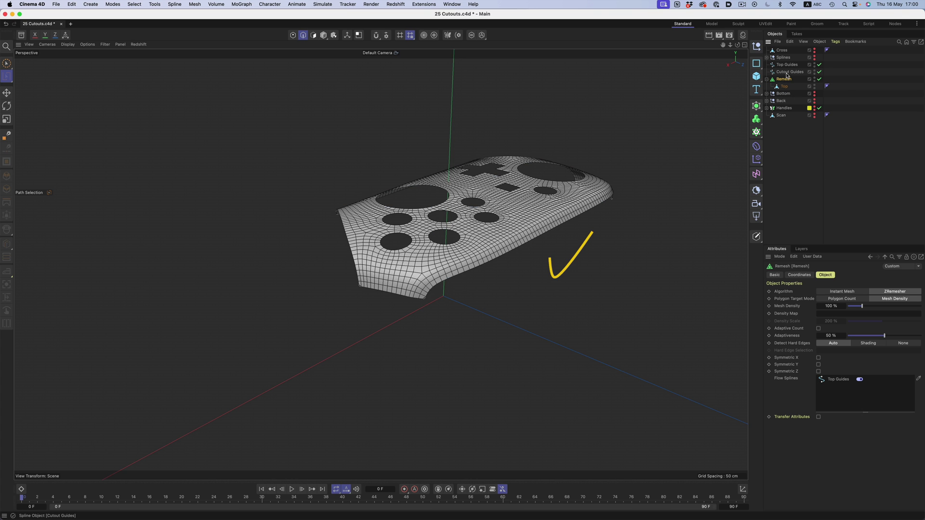
{"action": "left_click_drag", "start_coordinate": [787, 75], "coordinate": [839, 389]}
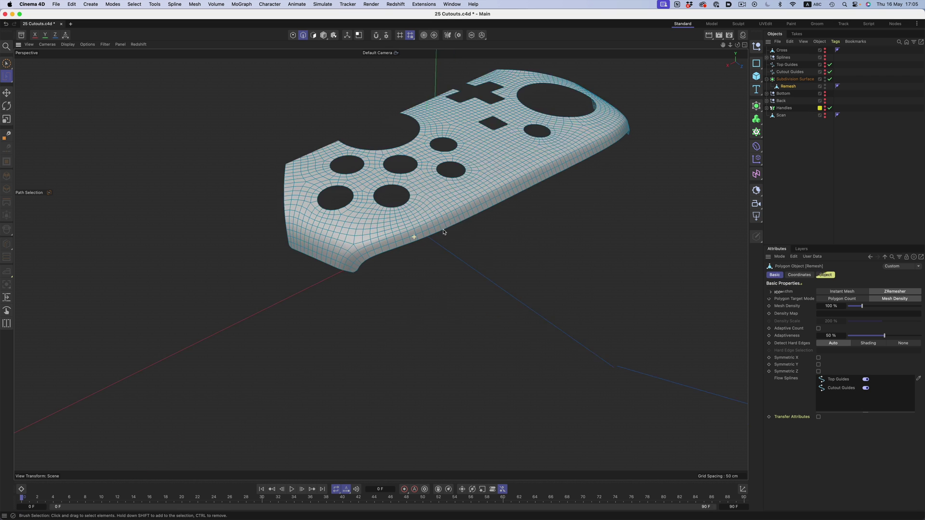
Step: Add a loop cut along the Remesh mesh's long outer rim at about 70% offset and deselect the mesh
{"action": "scroll", "coordinate": [364, 271], "scroll_direction": "up", "scroll_amount": 8}
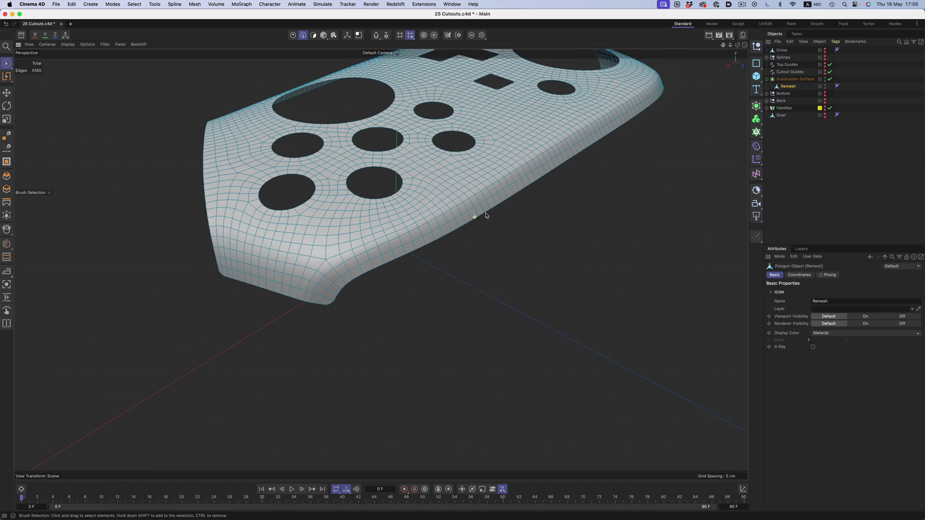
{"action": "key", "text": "v"}
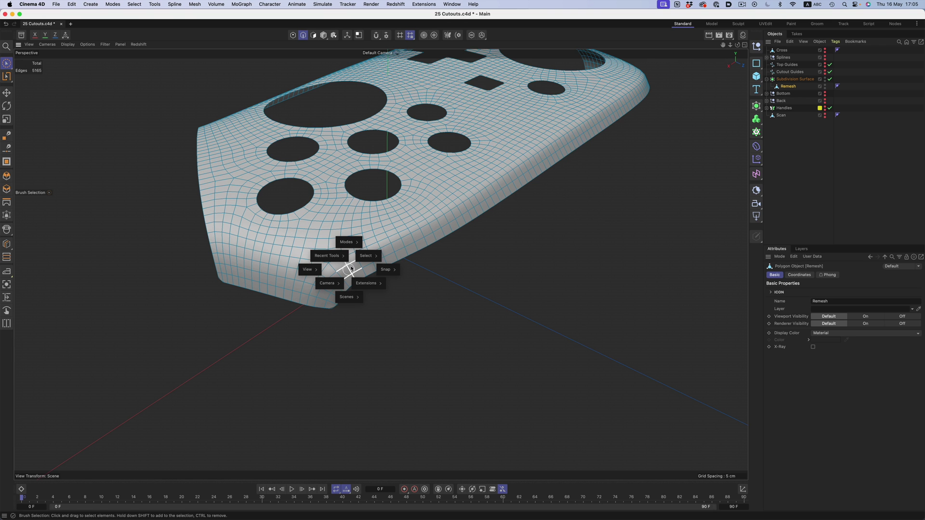
{"action": "mouse_move", "coordinate": [369, 255]}
{"action": "left_click", "coordinate": [413, 109]}
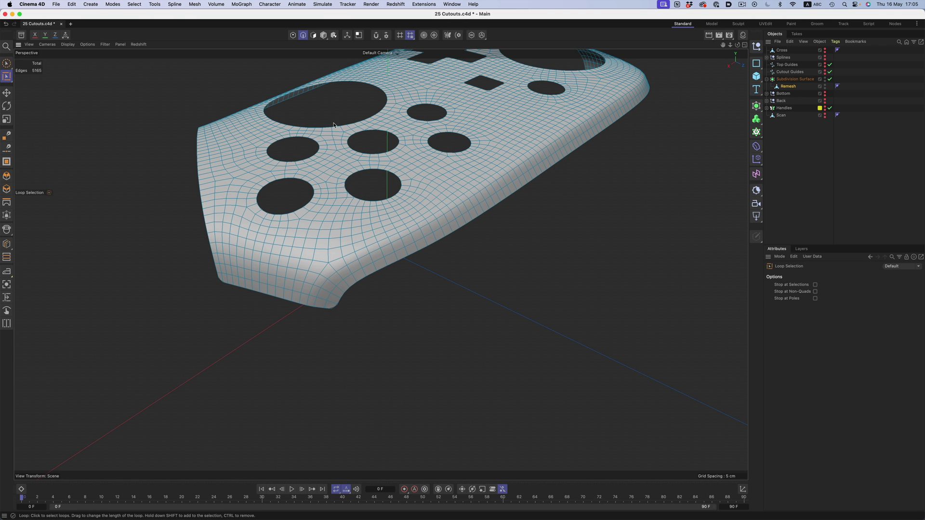
{"action": "key", "text": "k"}
{"action": "key", "text": "l"}
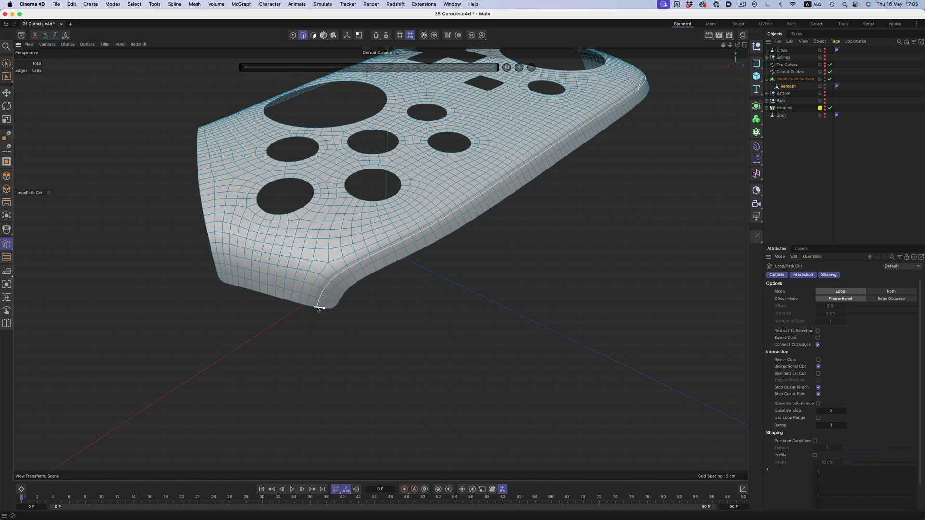
{"action": "left_click", "coordinate": [317, 309]}
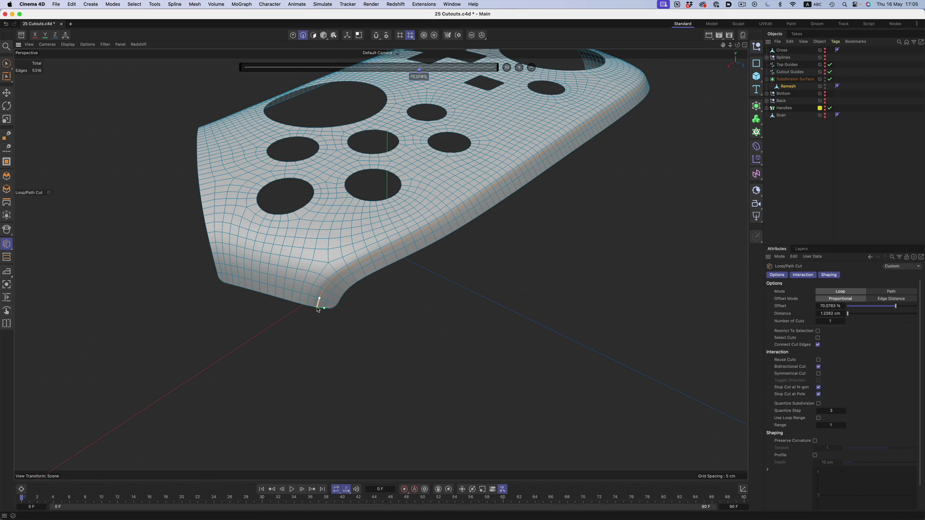
{"action": "left_click", "coordinate": [787, 169]}
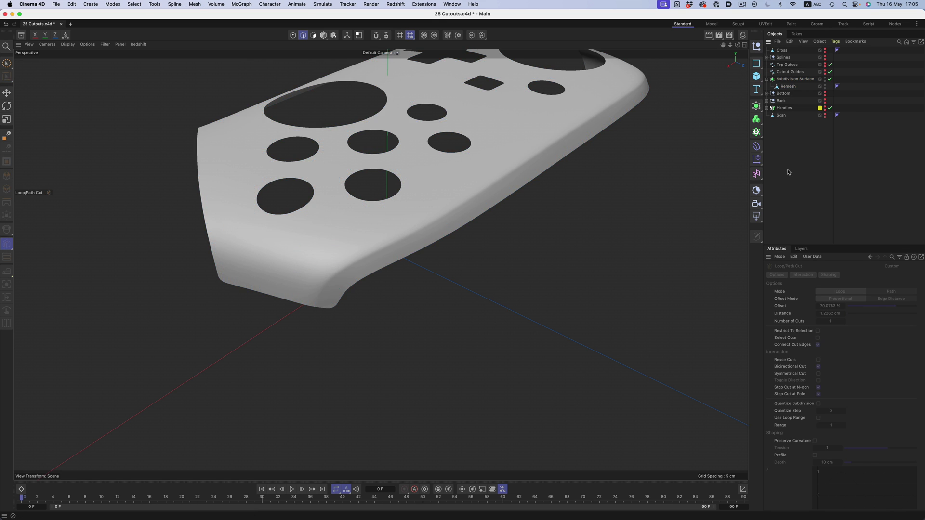
{"action": "left_click_drag", "start_coordinate": [545, 184], "coordinate": [531, 183], "text": "alt"}
{"action": "right_click_drag", "start_coordinate": [530, 184], "coordinate": [521, 191], "text": "alt"}
{"action": "left_click_drag", "start_coordinate": [521, 191], "coordinate": [520, 213], "text": "alt"}
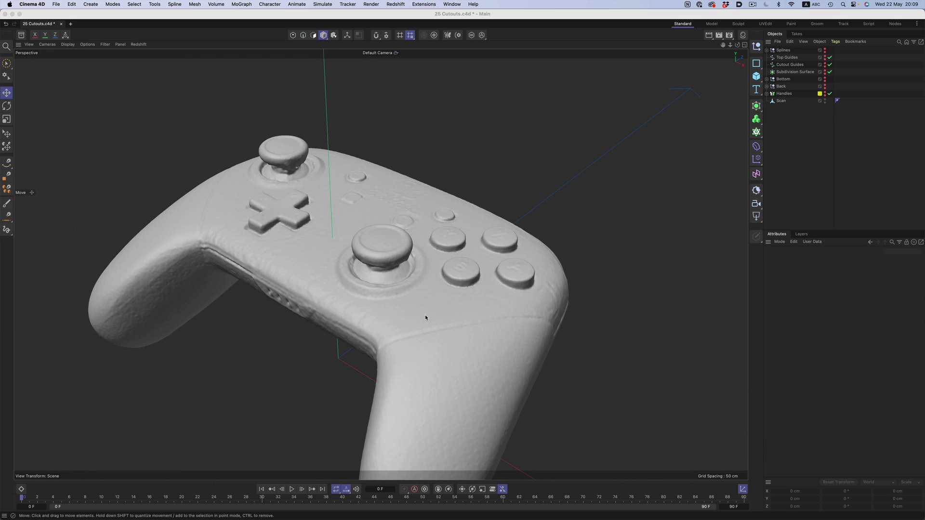
Step: Extract the edge loop around the right joystick hole in the Top mesh as a separate spline, using the scan's joystick rim as reference
{"action": "scroll", "coordinate": [411, 287], "scroll_direction": "up", "scroll_amount": 10}
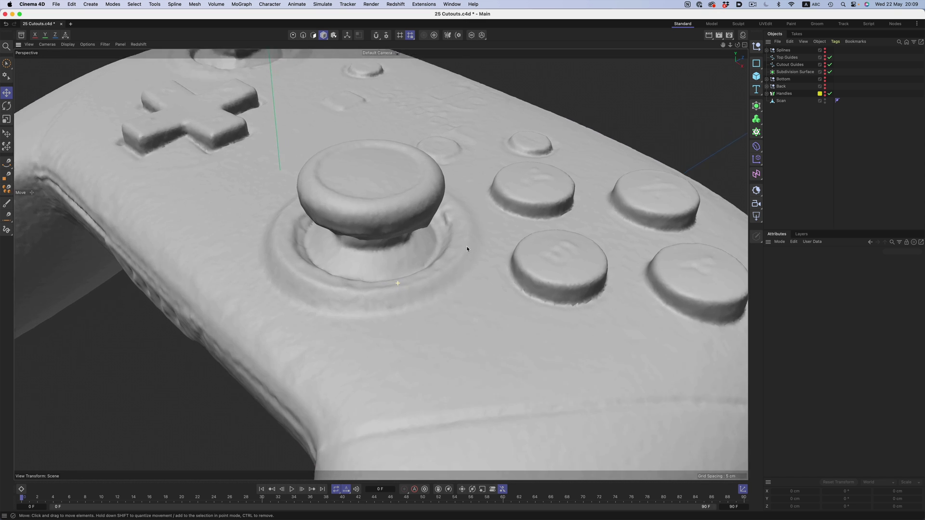
{"action": "left_click_drag", "start_coordinate": [438, 280], "coordinate": [433, 264], "text": "alt"}
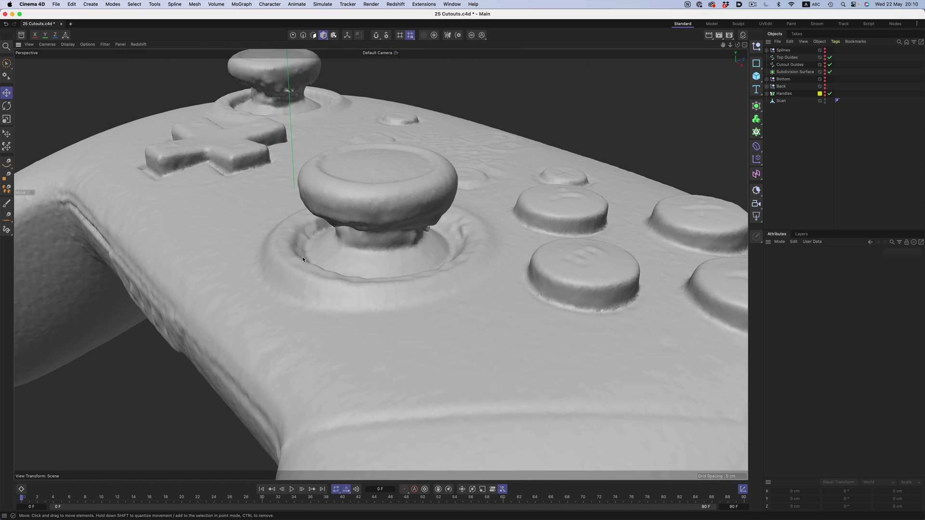
{"action": "left_click_drag", "start_coordinate": [303, 260], "coordinate": [316, 201], "text": "alt"}
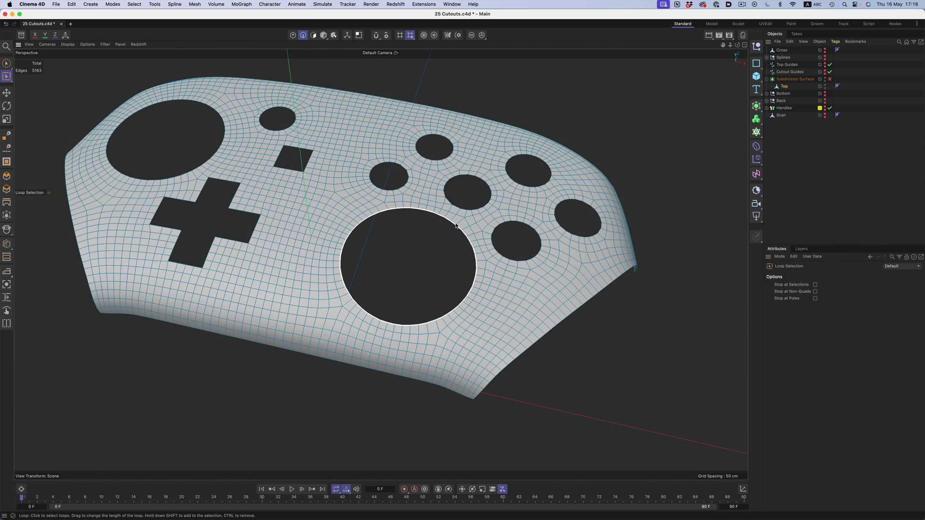
{"action": "left_click", "coordinate": [456, 226]}
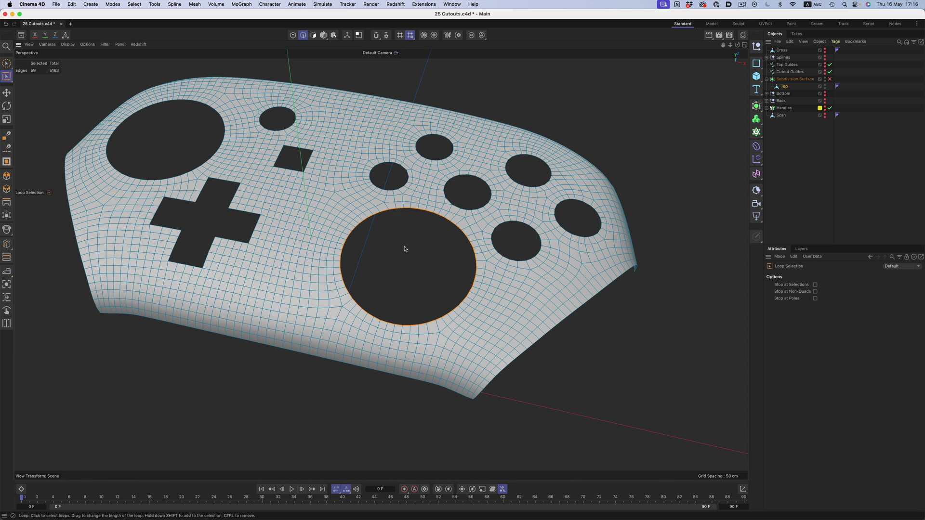
{"action": "left_click", "coordinate": [193, 4]}
{"action": "left_click", "coordinate": [215, 133]}
{"action": "left_click", "coordinate": [771, 87]}
{"action": "left_click_drag", "start_coordinate": [787, 93], "coordinate": [787, 95]}
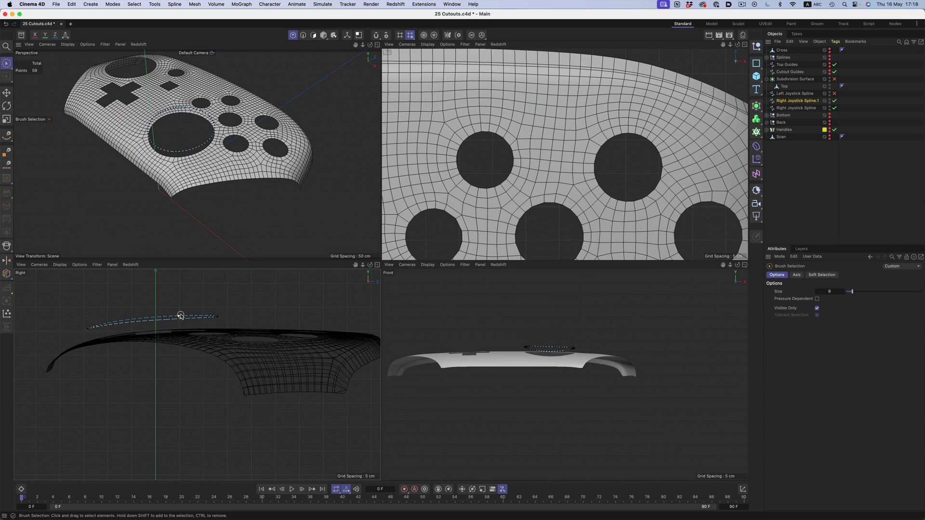
Step: Select all points of Right Joystick Spline.1 and scale them vertically until the spline is flat
{"action": "left_click", "coordinate": [180, 315]}
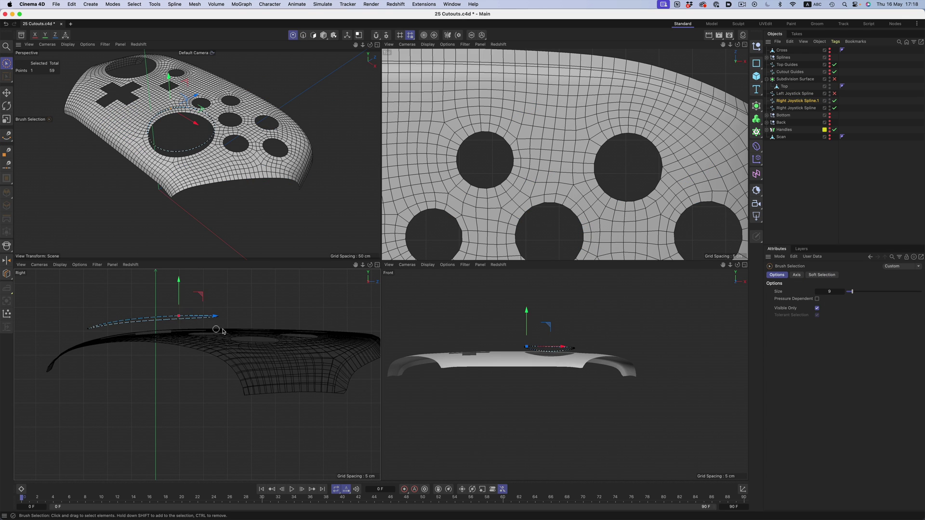
{"action": "key", "text": "super+a"}
{"action": "key", "text": "t"}
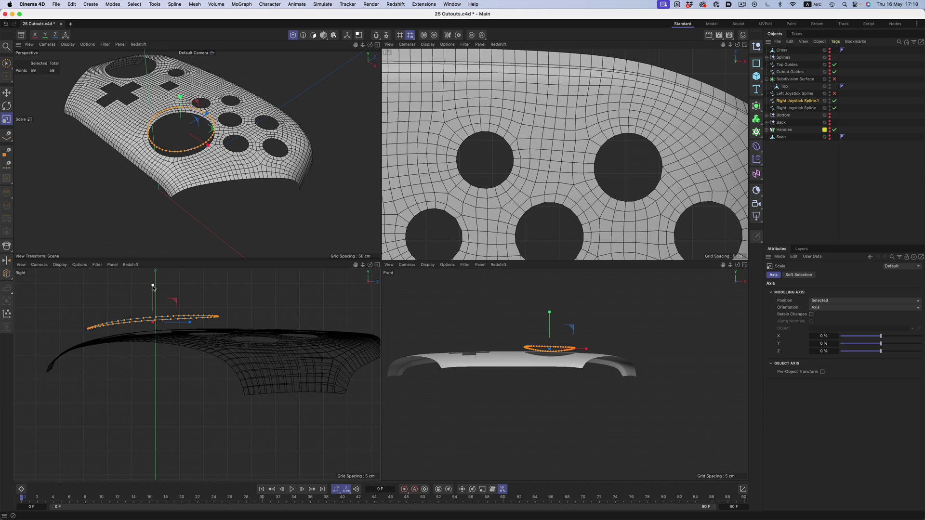
{"action": "left_click_drag", "start_coordinate": [153, 286], "coordinate": [154, 319]}
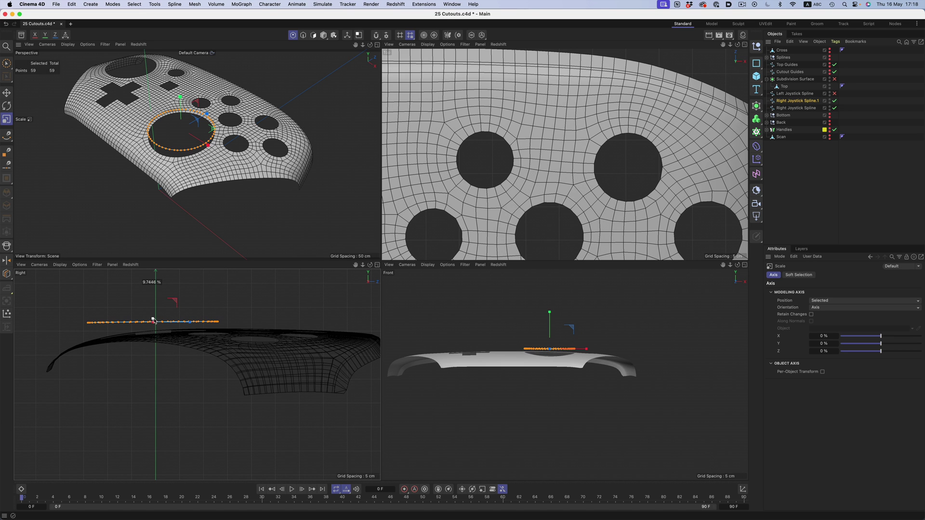
{"action": "left_click_drag", "start_coordinate": [154, 319], "coordinate": [153, 320]}
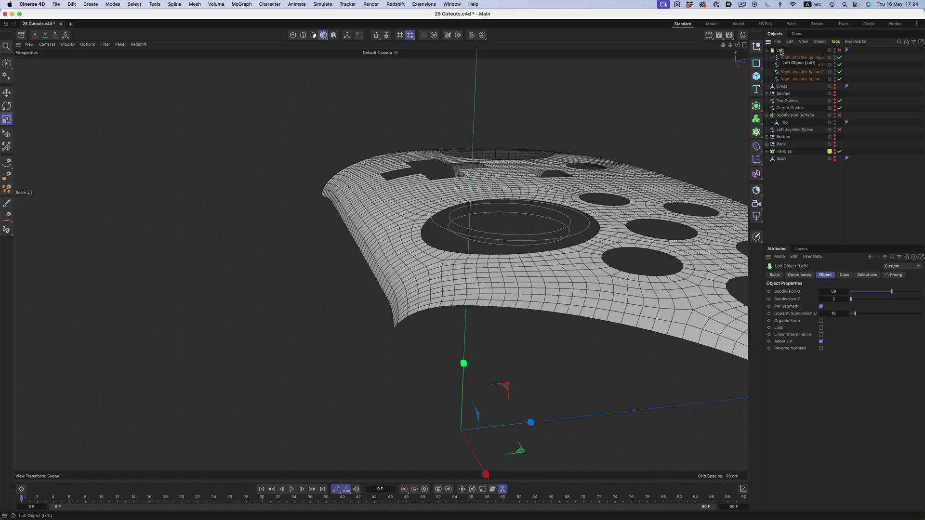
Step: Enable the Loft over the right joystick splines and duplicate Right Joystick Spline.1 within it to refine the raised rim
{"action": "left_click", "coordinate": [840, 50]}
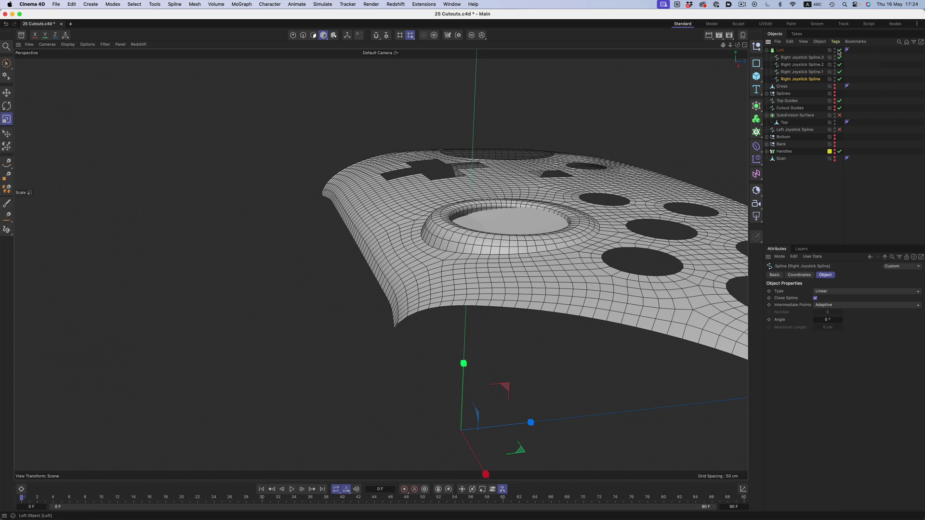
{"action": "left_click", "coordinate": [795, 72]}
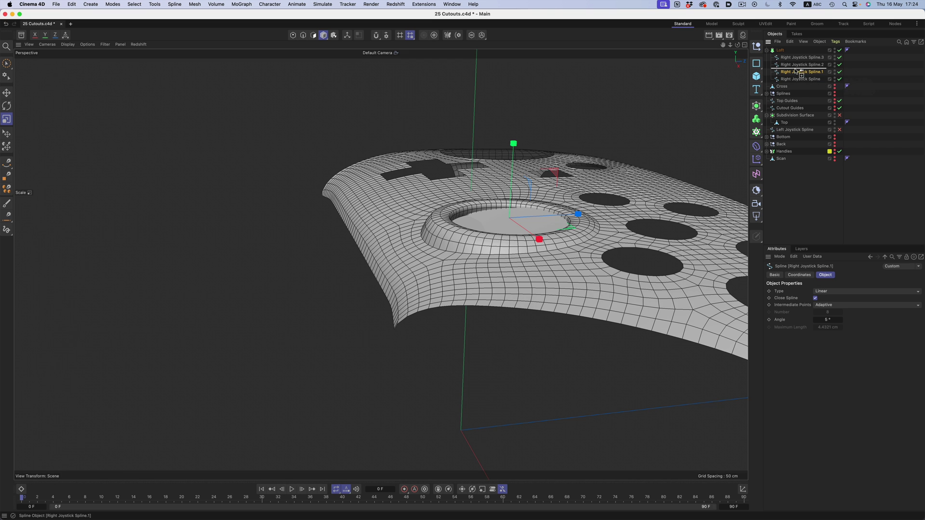
{"action": "left_click_drag", "start_coordinate": [797, 72], "coordinate": [796, 70], "text": "ctrl"}
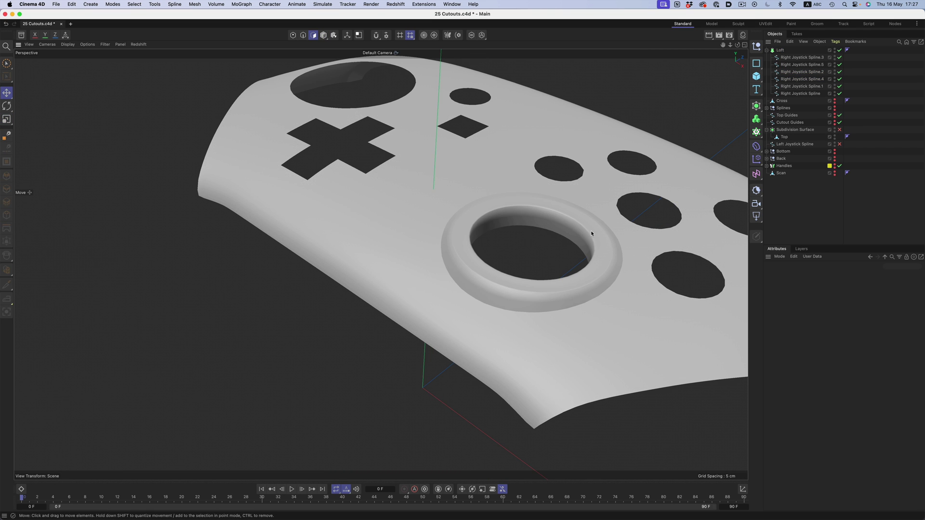
{"action": "middle_click_drag", "start_coordinate": [589, 225], "coordinate": [526, 221], "text": "alt"}
{"action": "left_click_drag", "start_coordinate": [534, 216], "coordinate": [494, 220], "text": "alt"}
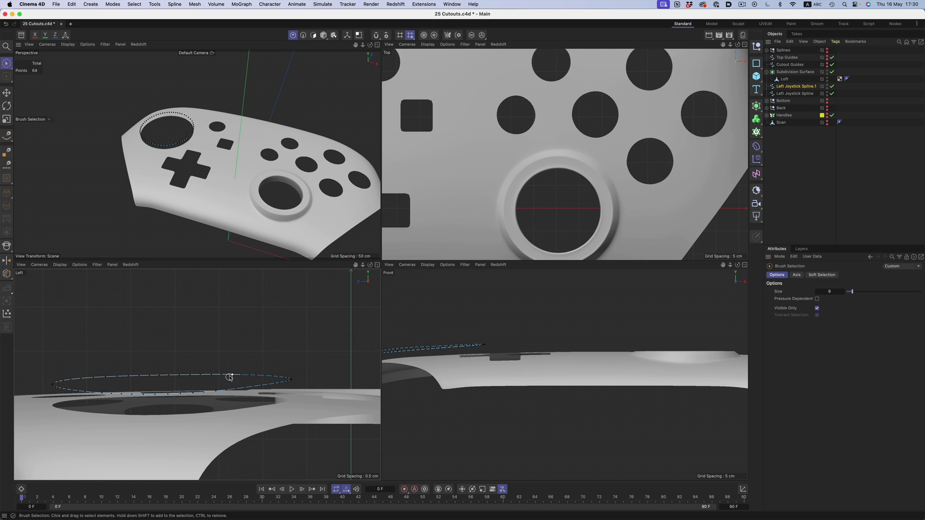
Step: Select all points of Left Joystick Spline.1 and scale them vertically until the spline is flat
{"action": "key", "text": "ctrl+a"}
{"action": "left_click_drag", "start_coordinate": [227, 384], "coordinate": [172, 410]}
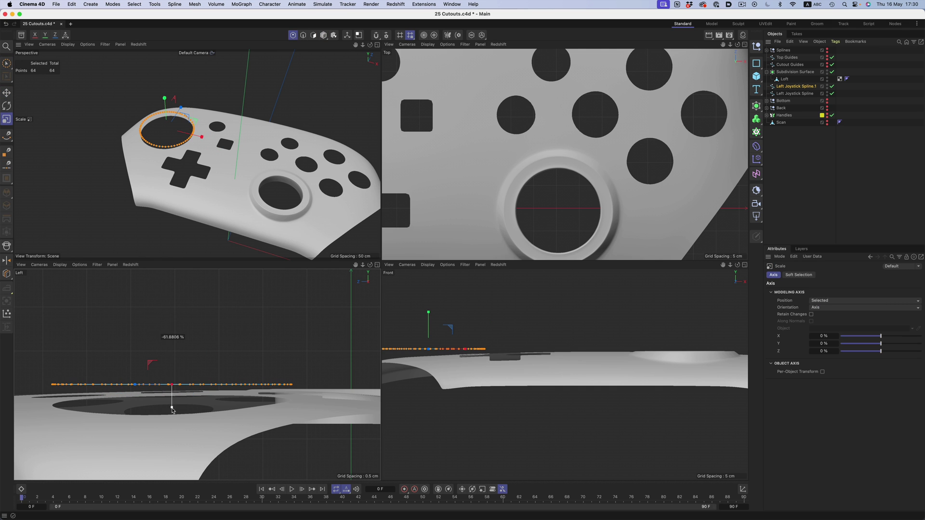
{"action": "left_click_drag", "start_coordinate": [173, 355], "coordinate": [174, 343]}
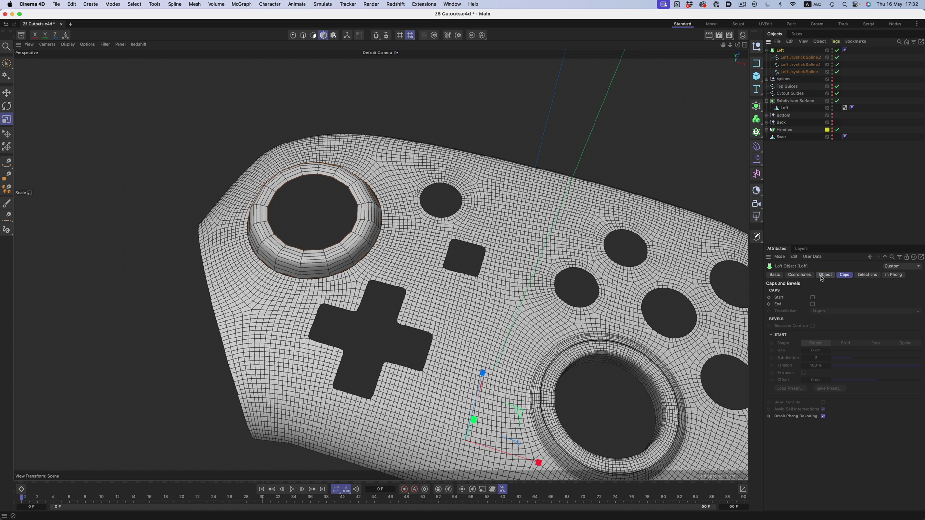
Step: Adjust Subdivision U and Subdivision V of the left joystick Loft to match its surrounding mesh
{"action": "left_click", "coordinate": [848, 299]}
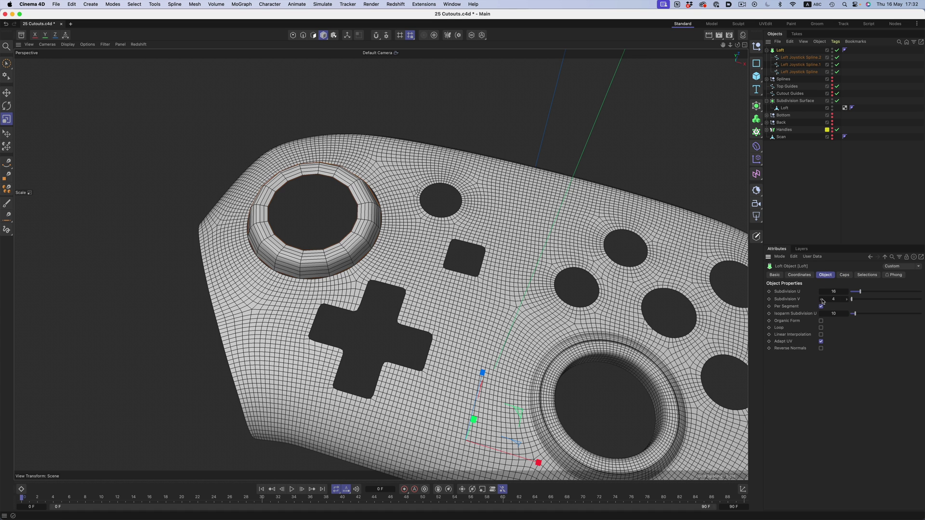
{"action": "left_click", "coordinate": [848, 299]}
{"action": "left_click_drag", "start_coordinate": [847, 292], "coordinate": [847, 266]}
Step: Add a loop cut around the base of the left joystick rim at about 37% offset and deselect the mesh
{"action": "scroll", "coordinate": [324, 266], "scroll_direction": "up", "scroll_amount": 5}
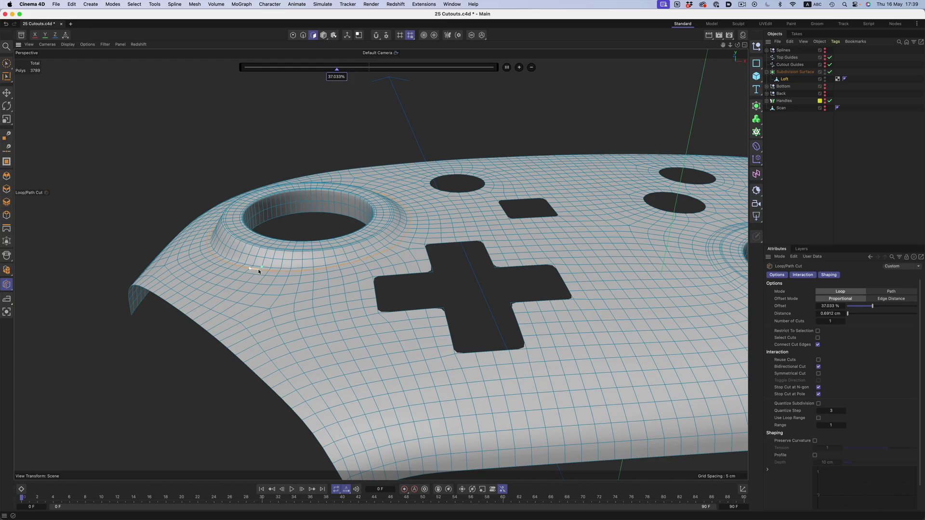
{"action": "left_click", "coordinate": [682, 152]}
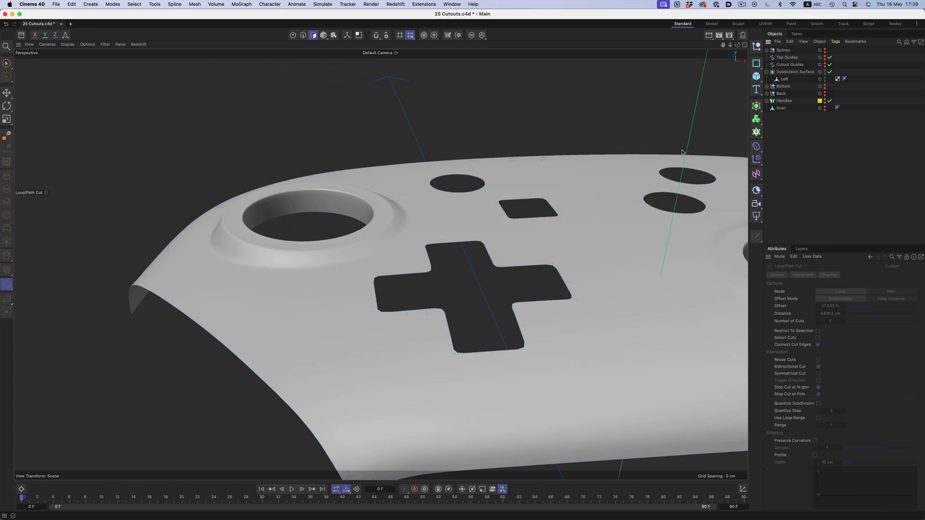
Step: Undo the last change to the mesh around the left joystick rim and deselect the mesh
{"action": "key", "text": "super+z"}
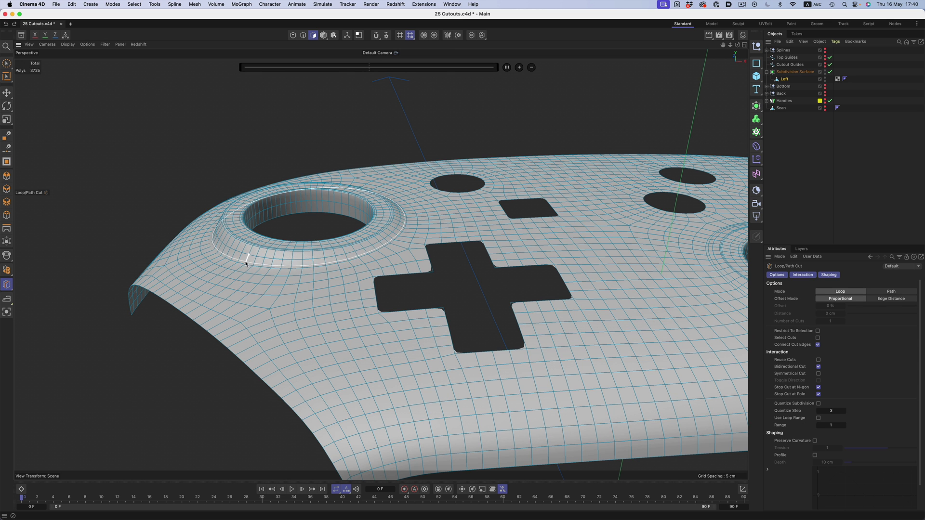
{"action": "left_click", "coordinate": [789, 150]}
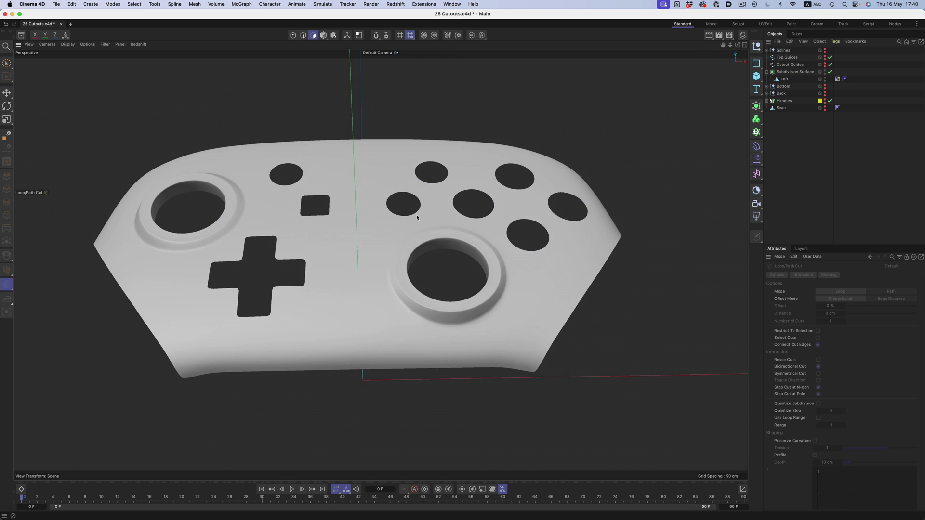
{"action": "left_click_drag", "start_coordinate": [417, 216], "coordinate": [382, 199], "text": "alt"}
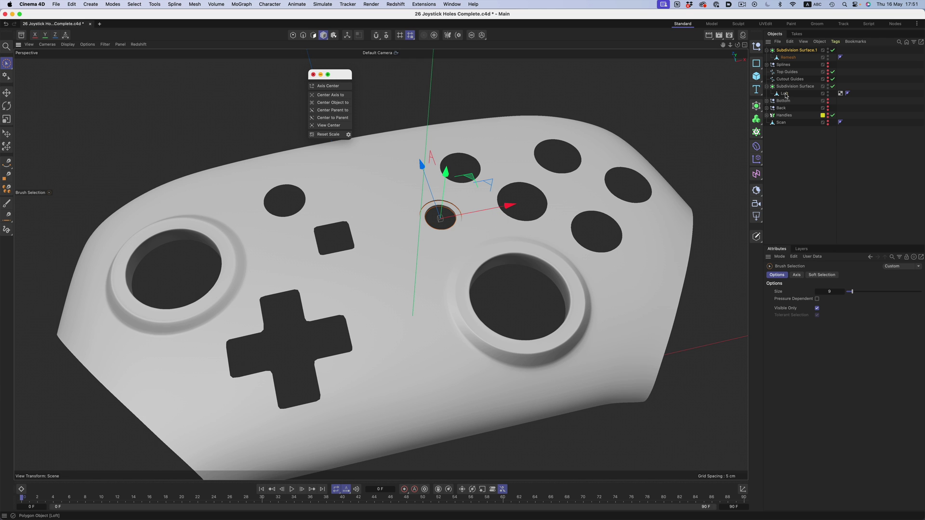
Step: Wrap the top's Loft mesh in a Cloth Surface, set its Subdivisions to 0 and give it a thickness
{"action": "left_click", "coordinate": [785, 94]}
{"action": "left_click_drag", "start_coordinate": [539, 188], "coordinate": [559, 188], "text": "alt"}
{"action": "left_click", "coordinate": [786, 141]}
{"action": "left_click", "coordinate": [785, 94]}
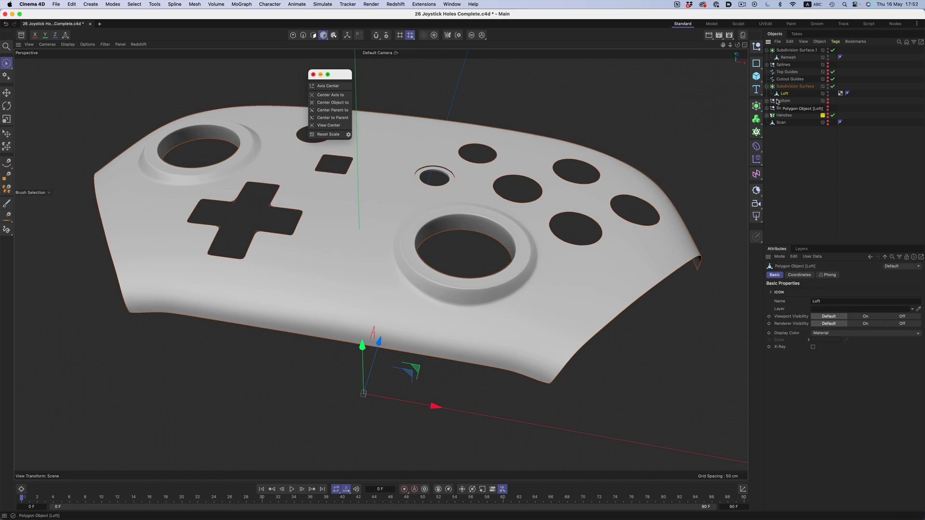
{"action": "left_click", "coordinate": [756, 106]}
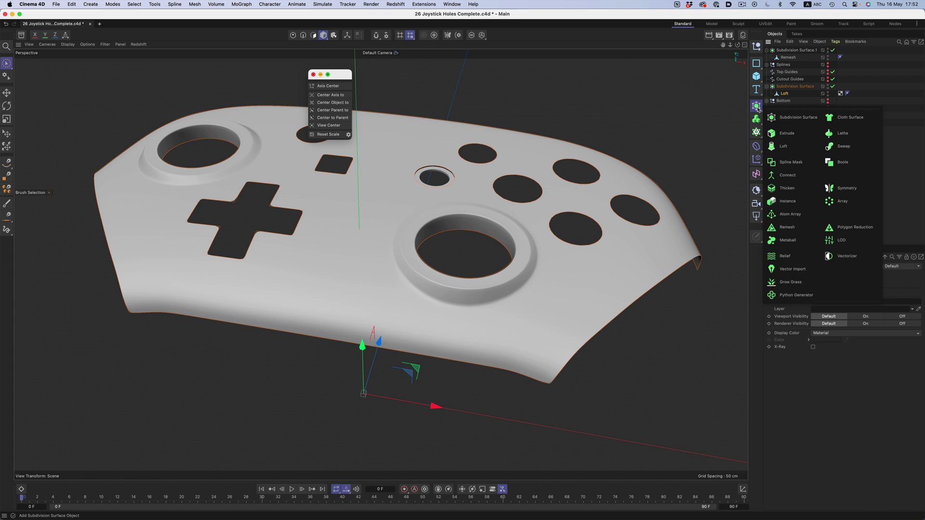
{"action": "left_click", "coordinate": [851, 117]}
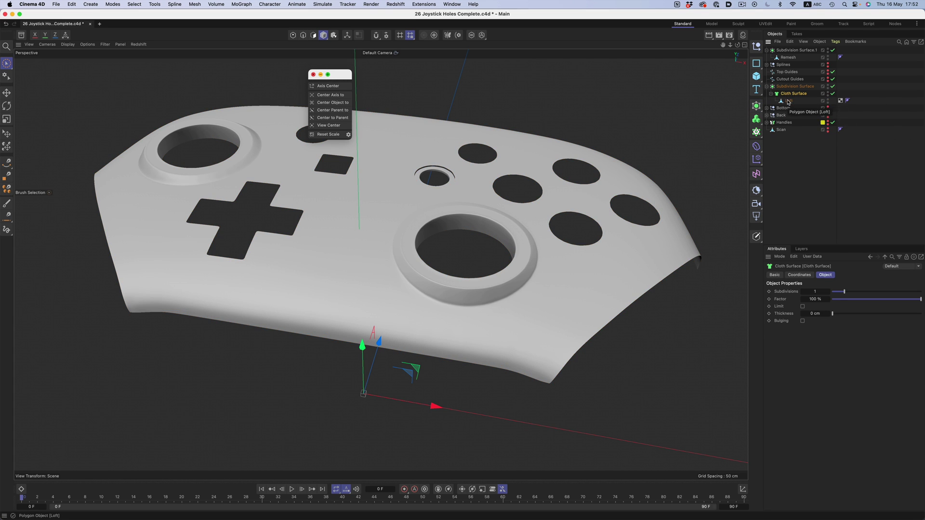
{"action": "left_click", "coordinate": [803, 292]}
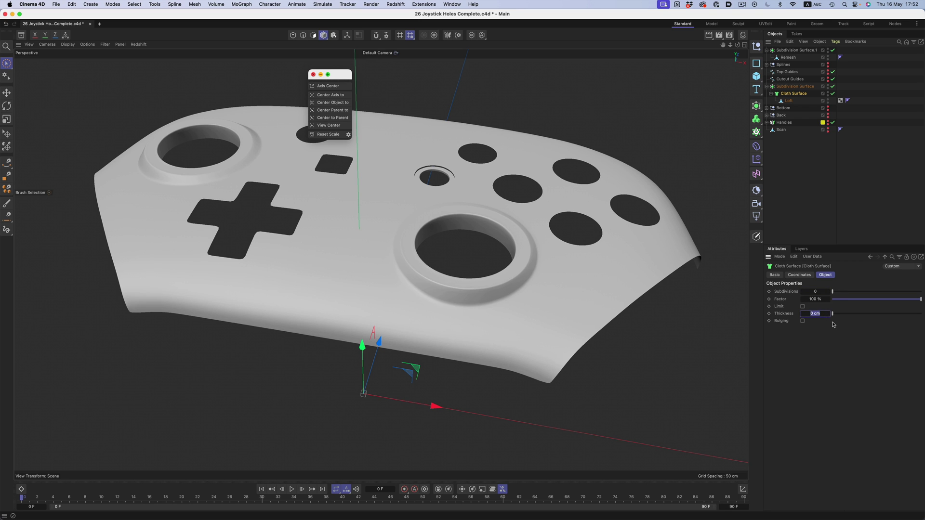
{"action": "key", "text": "Return"}
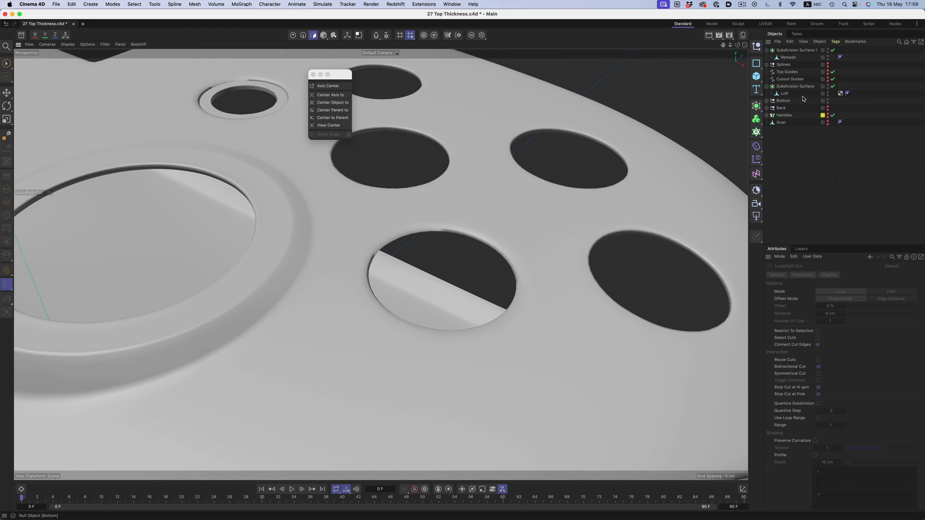
Step: Add a loop cut around the inner wall of the lowest main-button hole in the thickened Loft mesh
{"action": "left_click", "coordinate": [784, 93]}
{"action": "scroll", "coordinate": [434, 233], "scroll_direction": "up", "scroll_amount": 5}
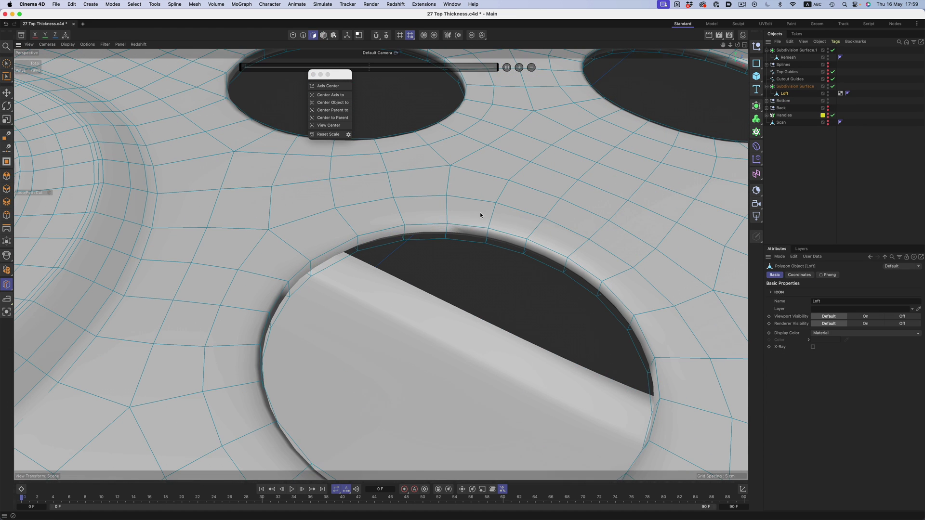
{"action": "left_click", "coordinate": [447, 232]}
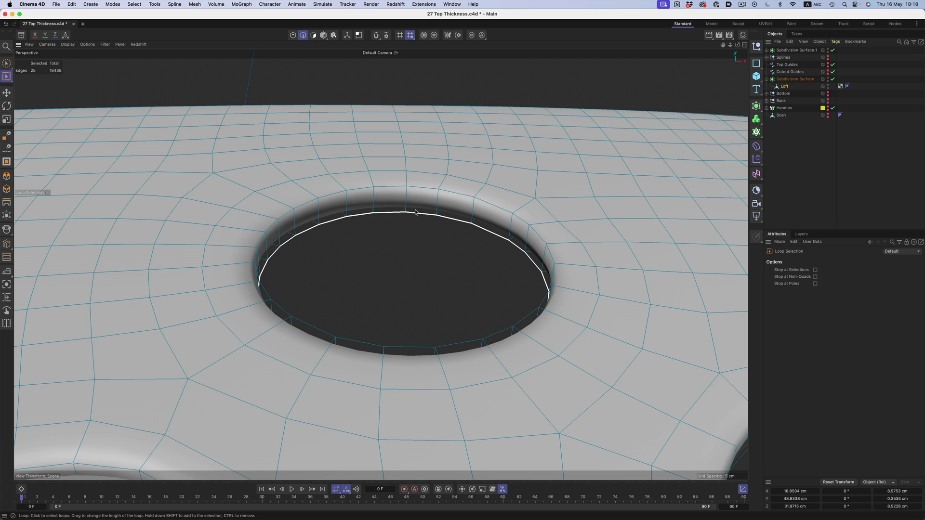
Step: Scale the selected inner edge loop of the round button hole inward to about 7 cm wide
{"action": "key", "text": "i"}
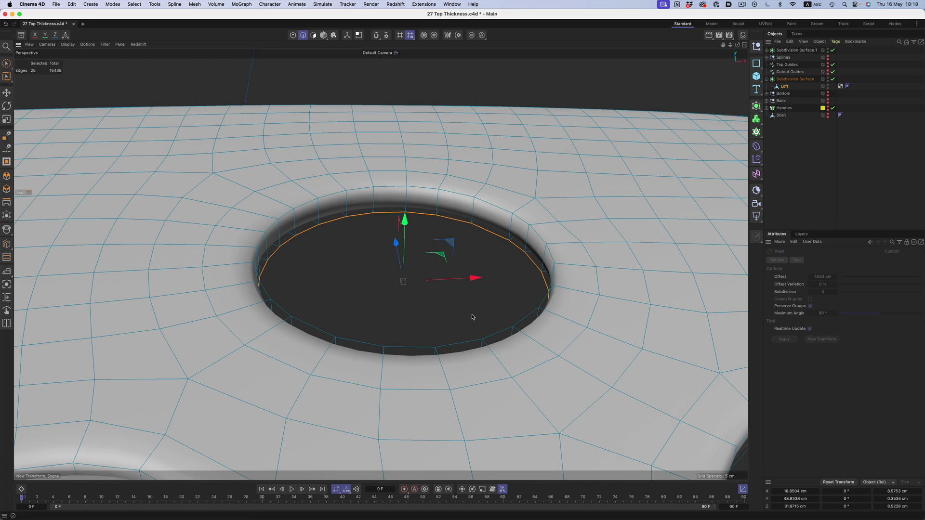
{"action": "key", "text": "t"}
{"action": "left_click_drag", "start_coordinate": [473, 318], "coordinate": [407, 320]}
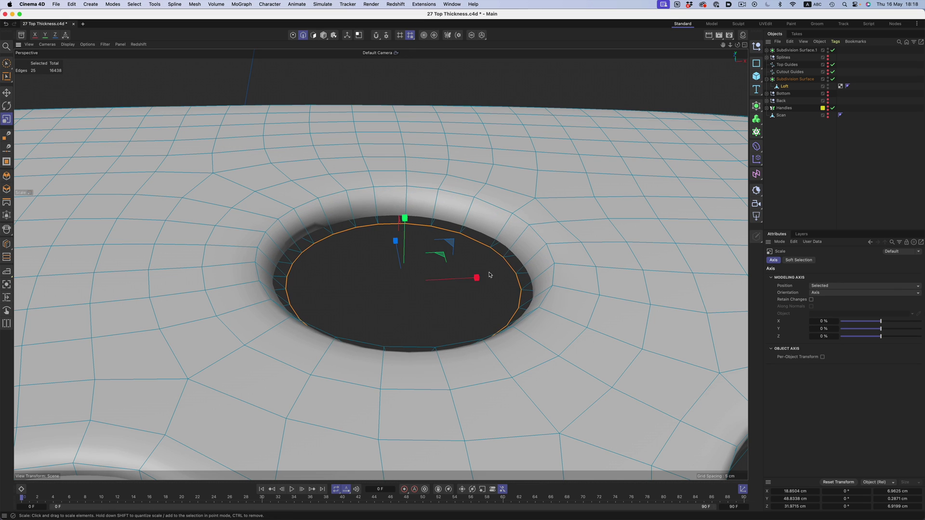
{"action": "mouse_move", "coordinate": [490, 275]}
{"action": "left_mouse_down", "text": "alt"}
{"action": "mouse_move", "coordinate": [399, 264]}
{"action": "mouse_move", "coordinate": [486, 265]}
{"action": "left_mouse_up", "text": "alt"}
Step: Add loop cuts around the button hole, two evenly spaced on its sloped wall and one at about 35% offset near its outer rim
{"action": "key", "text": "F5"}
{"action": "key", "text": "k"}
{"action": "key", "text": "l"}
{"action": "left_click", "coordinate": [269, 133]}
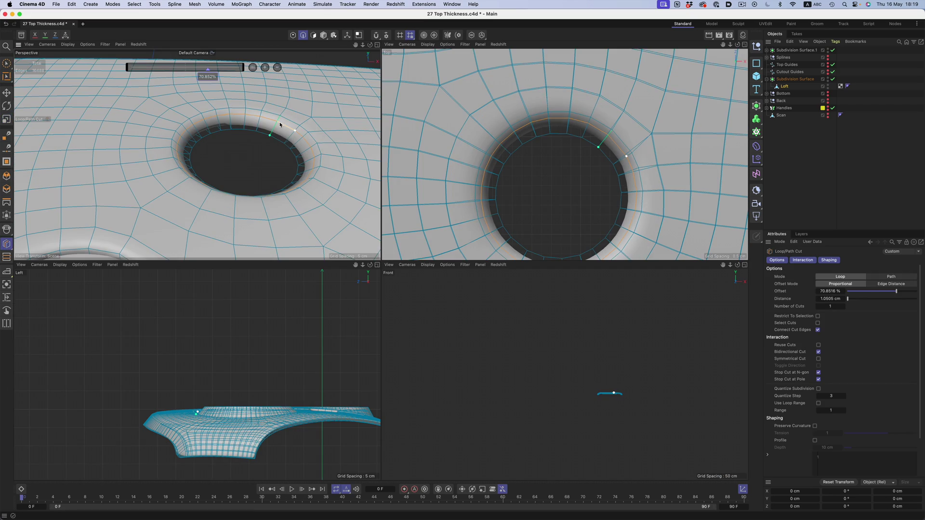
{"action": "left_click", "coordinate": [843, 307]}
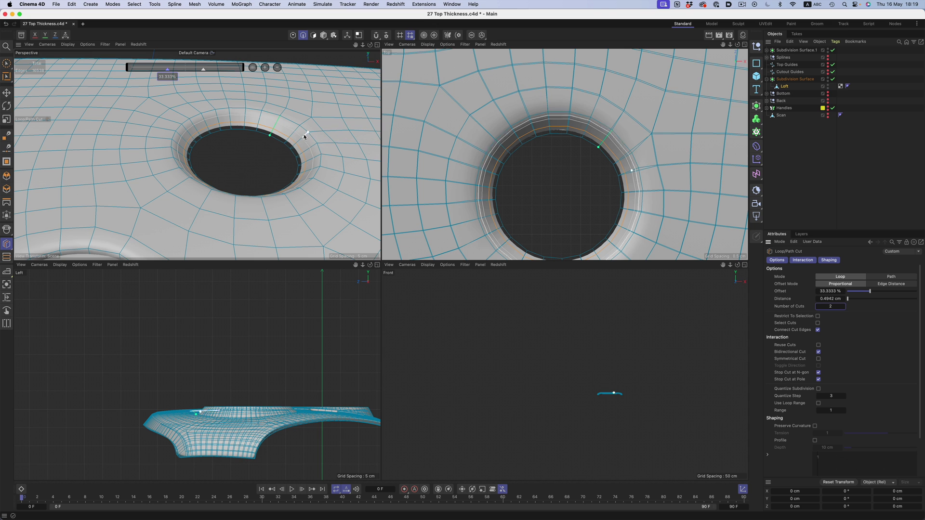
{"action": "key", "text": "Escape"}
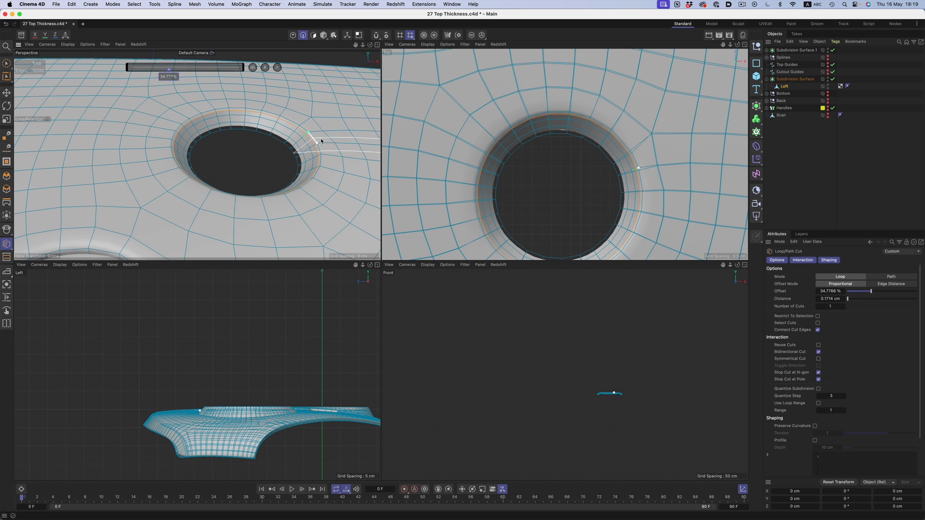
{"action": "key", "text": "u"}
{"action": "key", "text": "l"}
{"action": "left_click", "coordinate": [794, 149]}
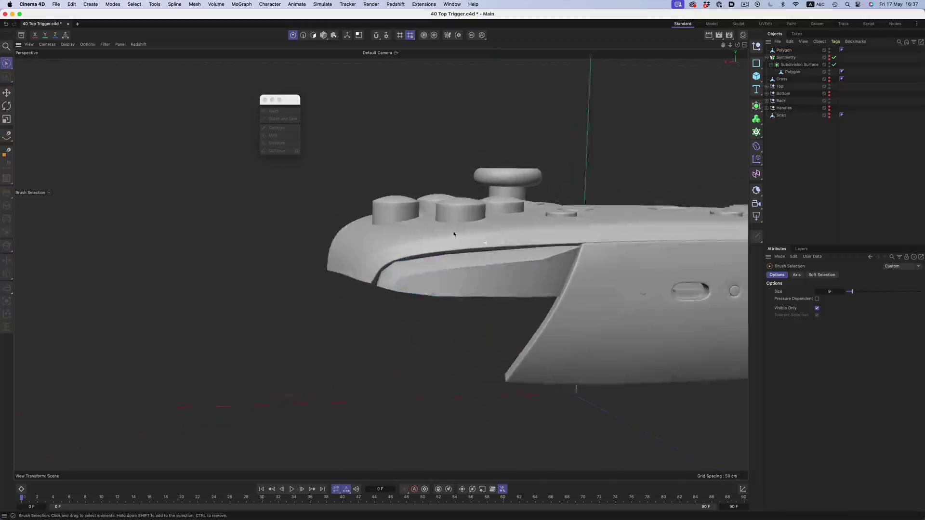
Step: Place the top trigger's Polygon object under a new Subdivision Surface
{"action": "left_click_drag", "start_coordinate": [455, 233], "coordinate": [388, 246], "text": "alt"}
{"action": "left_click", "coordinate": [784, 50]}
{"action": "left_click", "coordinate": [756, 106], "text": "alt"}
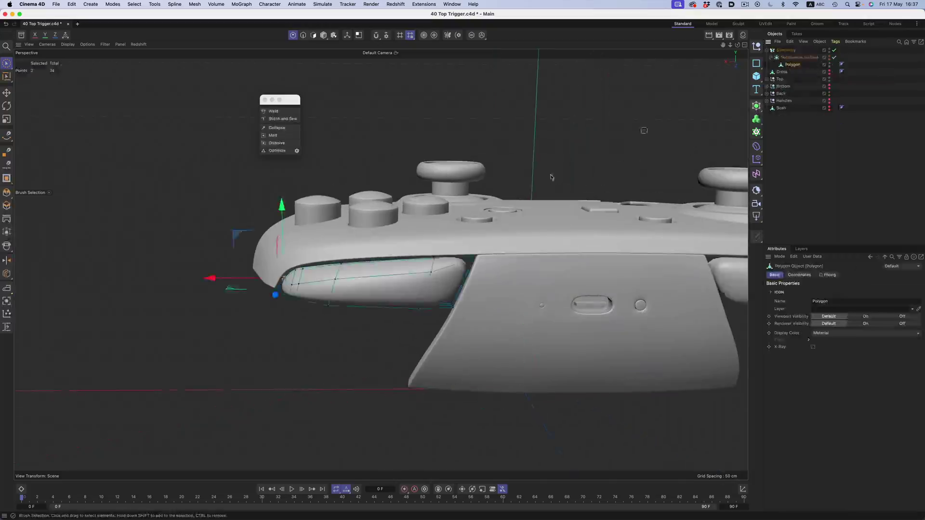
Step: Add a loop cut to the top trigger polygon close to its end beside the back panel
{"action": "left_click_drag", "start_coordinate": [436, 282], "coordinate": [421, 284], "text": "alt"}
{"action": "right_click_drag", "start_coordinate": [421, 285], "coordinate": [498, 248], "text": "alt"}
{"action": "key", "text": "k"}
{"action": "key", "text": "l"}
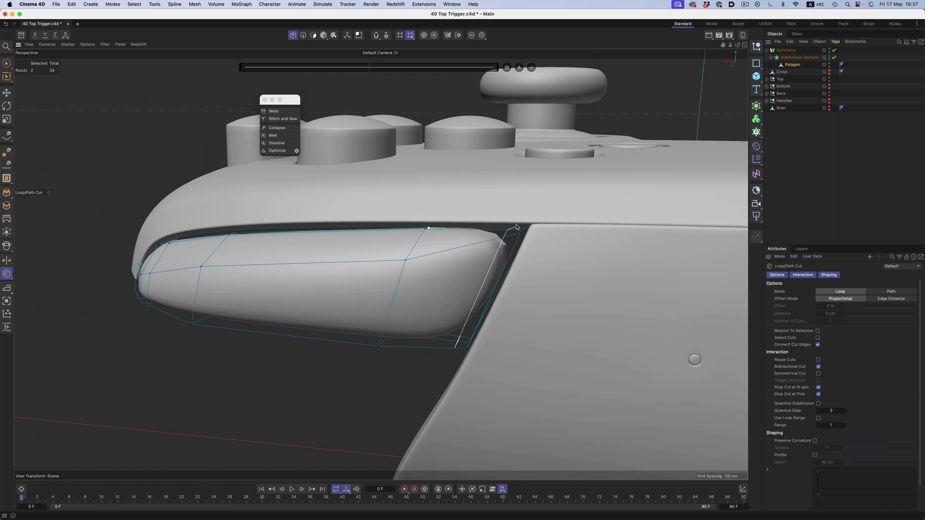
{"action": "left_click", "coordinate": [525, 226]}
Step: Add loop cuts on both sides of the top trigger's upper front edge to sharpen it, and deselect the mesh
{"action": "left_click_drag", "start_coordinate": [526, 227], "coordinate": [511, 261], "text": "alt"}
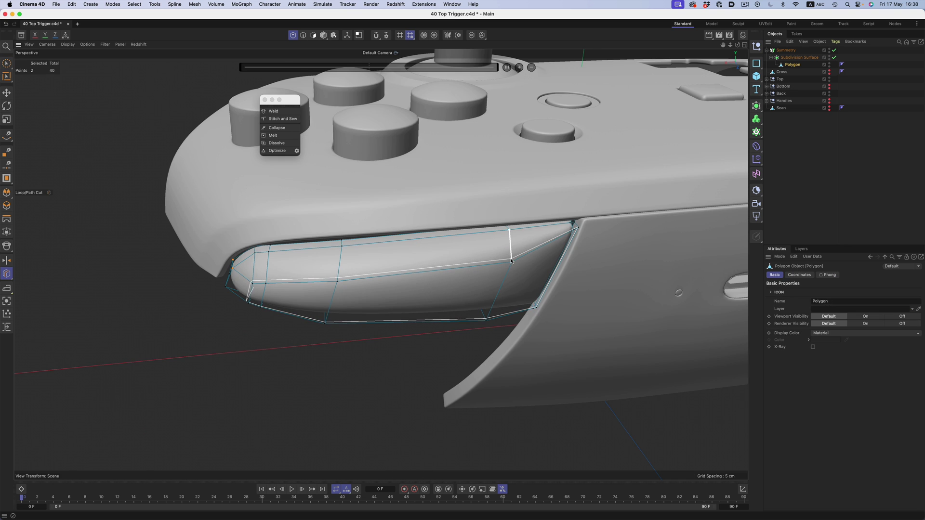
{"action": "left_click", "coordinate": [511, 261]}
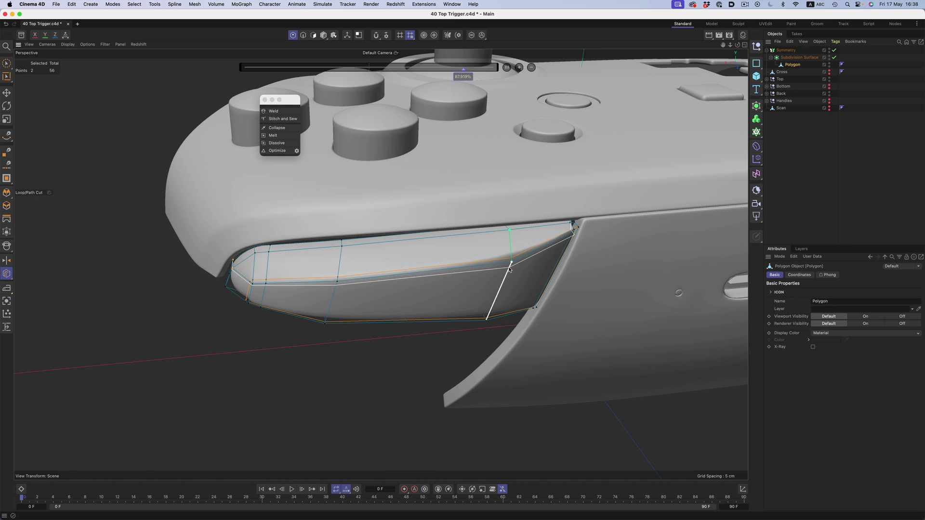
{"action": "left_click", "coordinate": [508, 265]}
{"action": "key", "text": "super+shift+a"}
{"action": "left_click_drag", "start_coordinate": [458, 237], "coordinate": [434, 239], "text": "alt"}
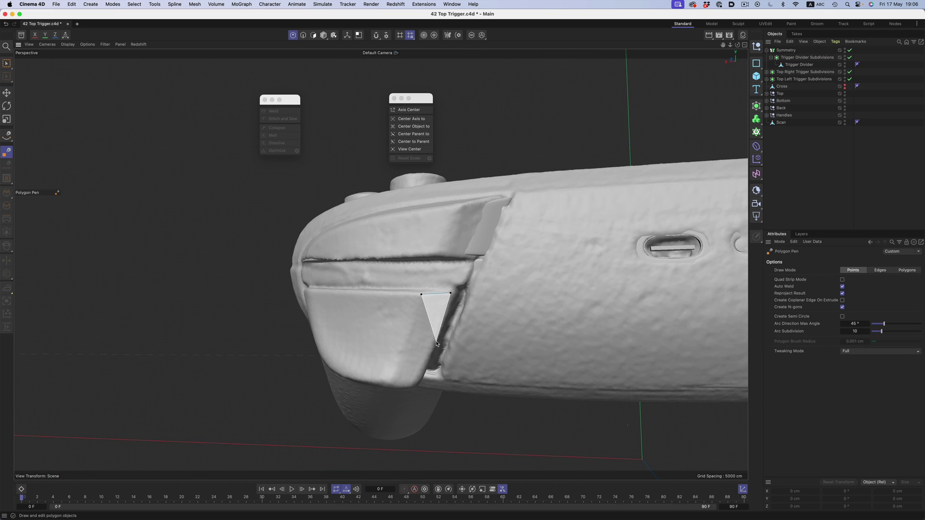
Step: Draw connected quads over the scan's lower trigger with the Polygon Pen, extending the strip across its upper part
{"action": "left_click", "coordinate": [405, 342]}
{"action": "left_click", "coordinate": [422, 295]}
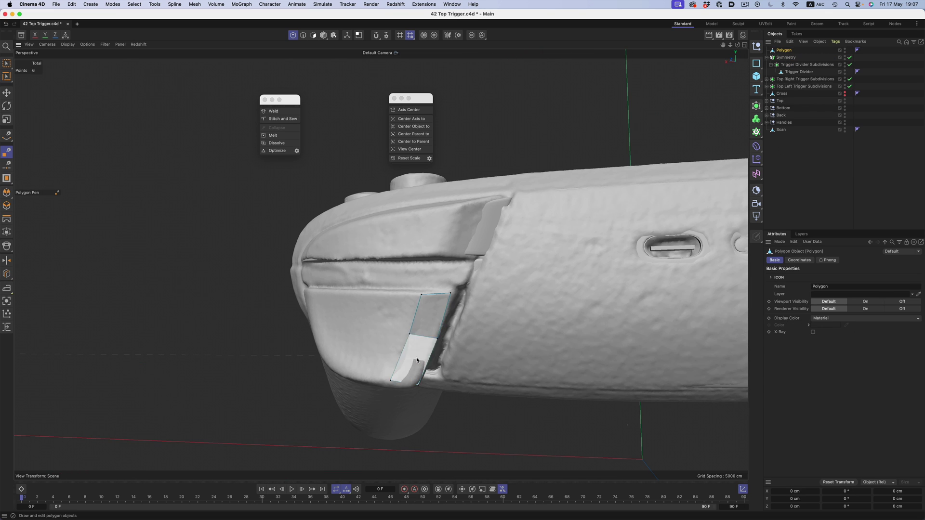
{"action": "left_click_drag", "start_coordinate": [416, 357], "coordinate": [407, 317], "text": "alt"}
{"action": "left_click_drag", "start_coordinate": [440, 260], "coordinate": [458, 289], "text": "alt"}
{"action": "left_click_drag", "start_coordinate": [422, 249], "coordinate": [378, 246], "text": "ctrl"}
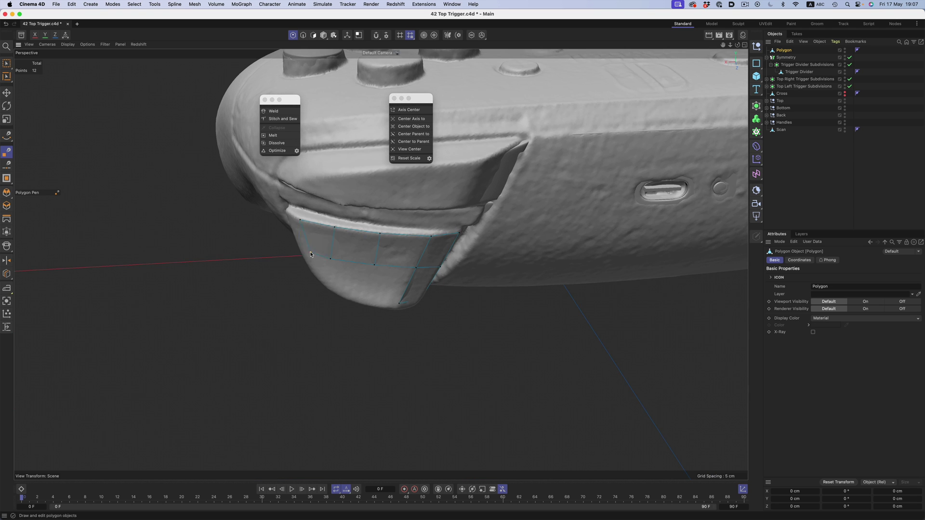
{"action": "left_click_drag", "start_coordinate": [298, 227], "coordinate": [326, 266], "text": "alt"}
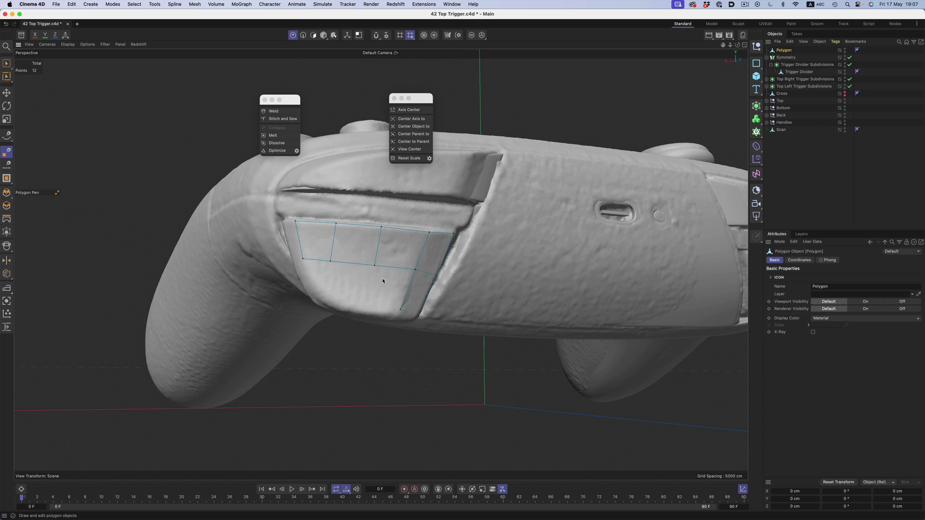
{"action": "left_click_drag", "start_coordinate": [382, 281], "coordinate": [352, 251], "text": "alt"}
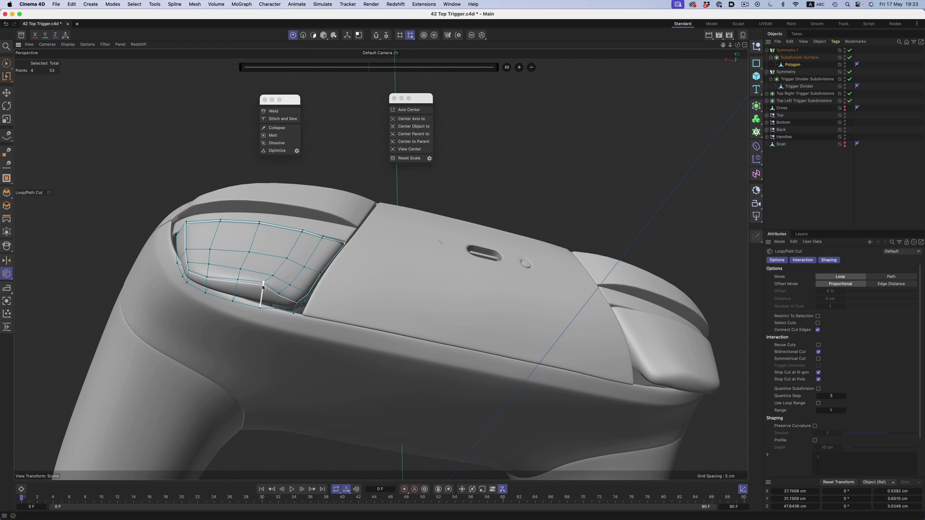
Step: Add a loop cut at about 13% offset behind the lower trigger's front edge and deselect the mesh
{"action": "left_click", "coordinate": [263, 286]}
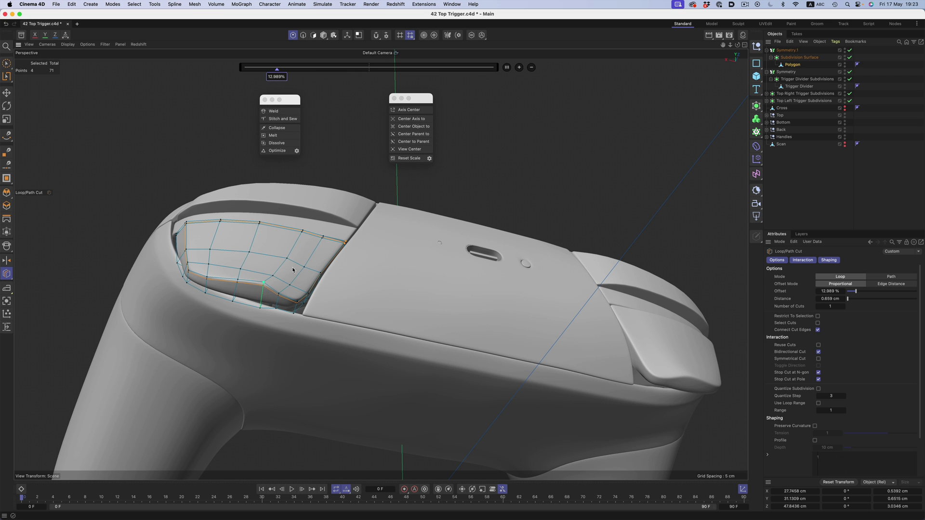
{"action": "key", "text": "space"}
{"action": "left_click", "coordinate": [791, 197]}
{"action": "mouse_move", "coordinate": [283, 279]}
{"action": "left_mouse_down", "text": "alt"}
{"action": "mouse_move", "coordinate": [258, 322]}
{"action": "mouse_move", "coordinate": [244, 309]}
{"action": "mouse_move", "coordinate": [259, 352]}
{"action": "mouse_move", "coordinate": [250, 324]}
{"action": "mouse_move", "coordinate": [578, 183]}
{"action": "left_mouse_up", "text": "alt"}
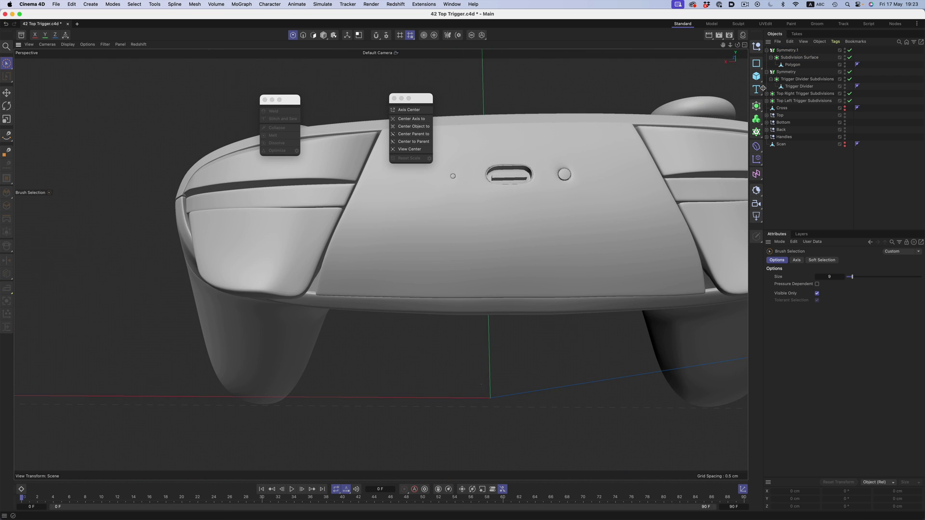
Step: Add a vertical loop cut beside the lower trigger's slanted ridge to tighten its crease, and deselect the mesh
{"action": "key", "text": "k"}
{"action": "key", "text": "l"}
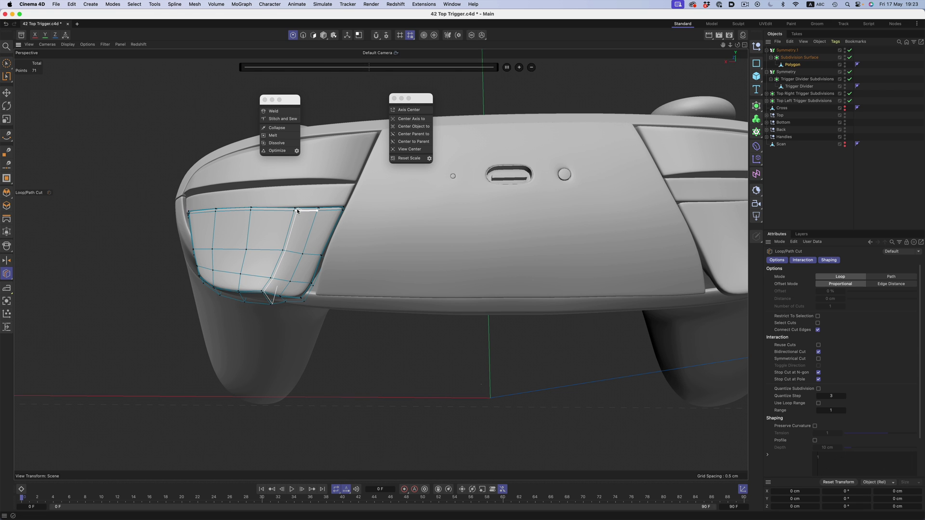
{"action": "left_click", "coordinate": [298, 211]}
{"action": "left_click", "coordinate": [790, 197]}
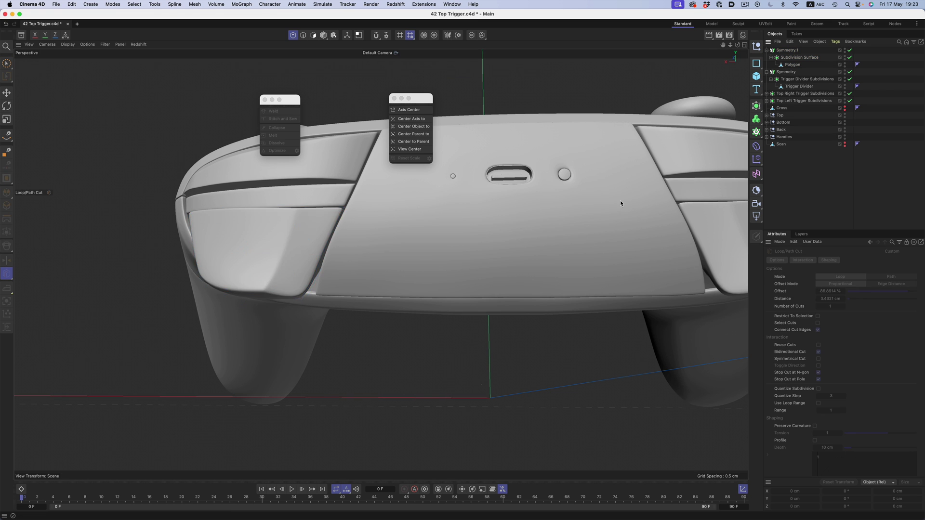
{"action": "left_click_drag", "start_coordinate": [337, 217], "coordinate": [290, 140], "text": "alt"}
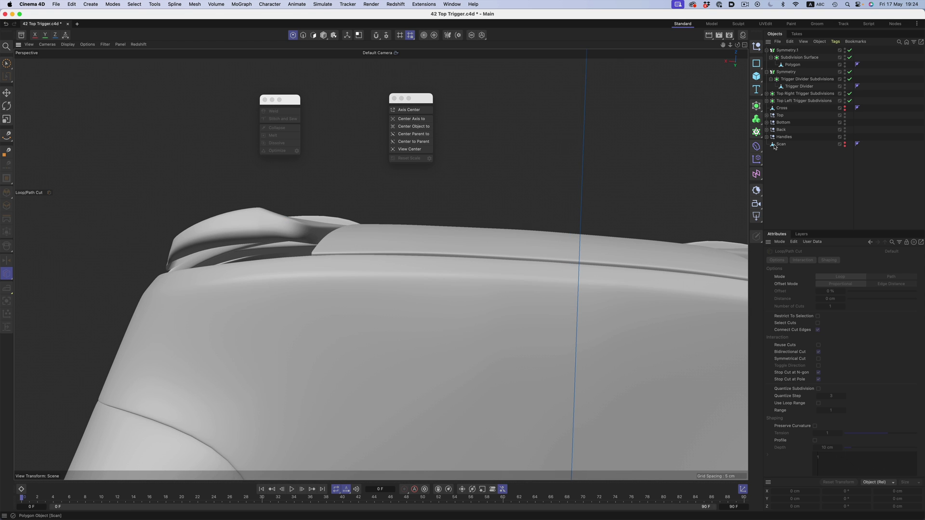
Step: Select the lower trigger's Polygon object and toggle the visibility of the Bottom and Back groups
{"action": "left_click", "coordinate": [793, 65]}
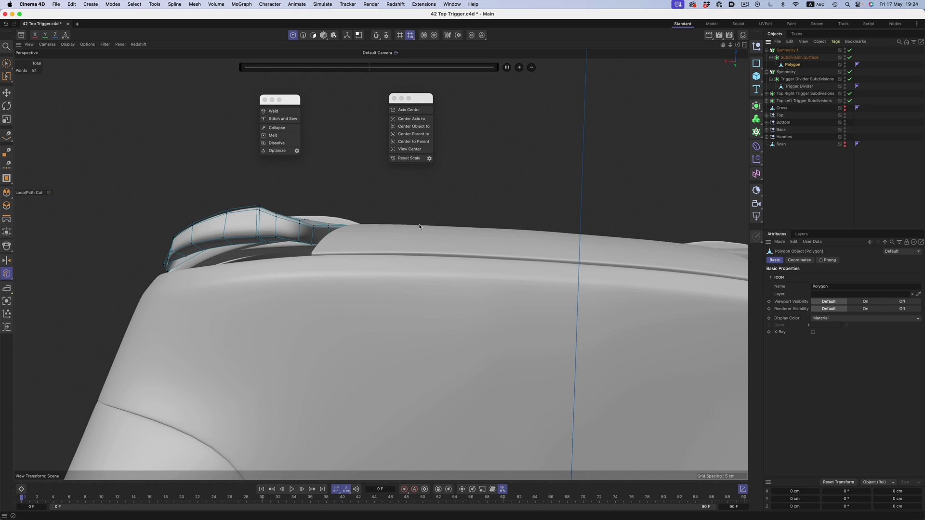
{"action": "left_click_drag", "start_coordinate": [294, 291], "coordinate": [392, 277], "text": "alt"}
{"action": "scroll", "coordinate": [414, 274], "scroll_direction": "down", "scroll_amount": 3}
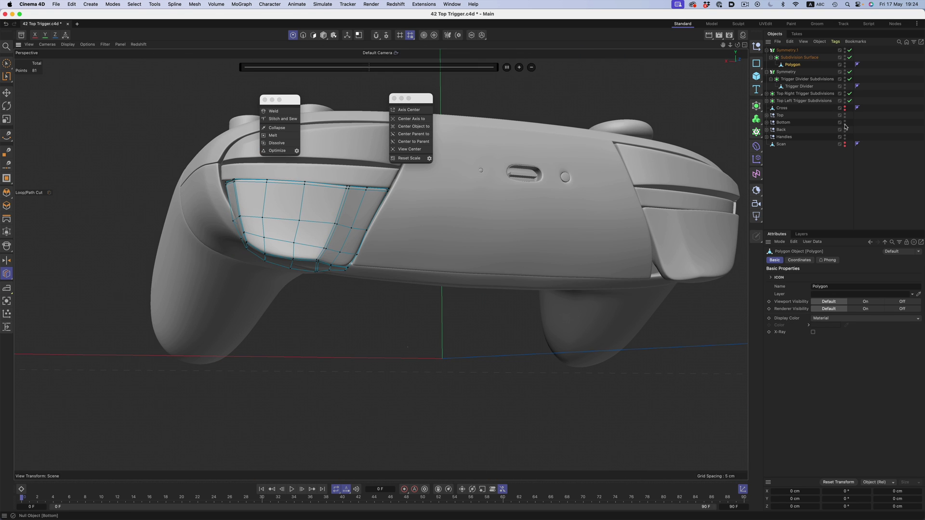
{"action": "left_click_drag", "start_coordinate": [845, 123], "coordinate": [841, 131]}
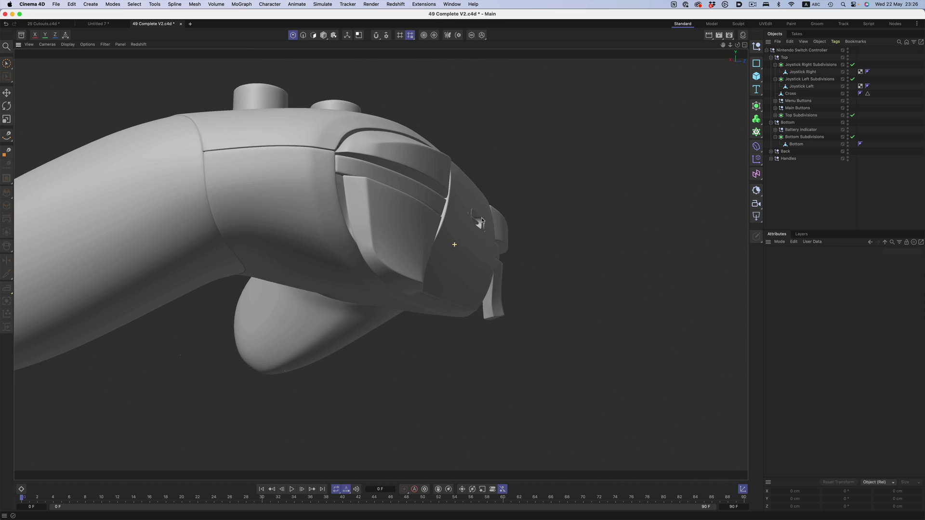
{"action": "mouse_move", "coordinate": [482, 220]}
{"action": "left_mouse_down", "text": "alt"}
{"action": "mouse_move", "coordinate": [512, 223]}
{"action": "mouse_move", "coordinate": [521, 251]}
{"action": "mouse_move", "coordinate": [504, 229]}
{"action": "mouse_move", "coordinate": [348, 224]}
{"action": "mouse_move", "coordinate": [316, 237]}
{"action": "mouse_move", "coordinate": [335, 260]}
{"action": "mouse_move", "coordinate": [469, 233]}
{"action": "left_mouse_up", "text": "alt"}
{"action": "scroll", "coordinate": [468, 232], "scroll_direction": "down", "scroll_amount": 5}
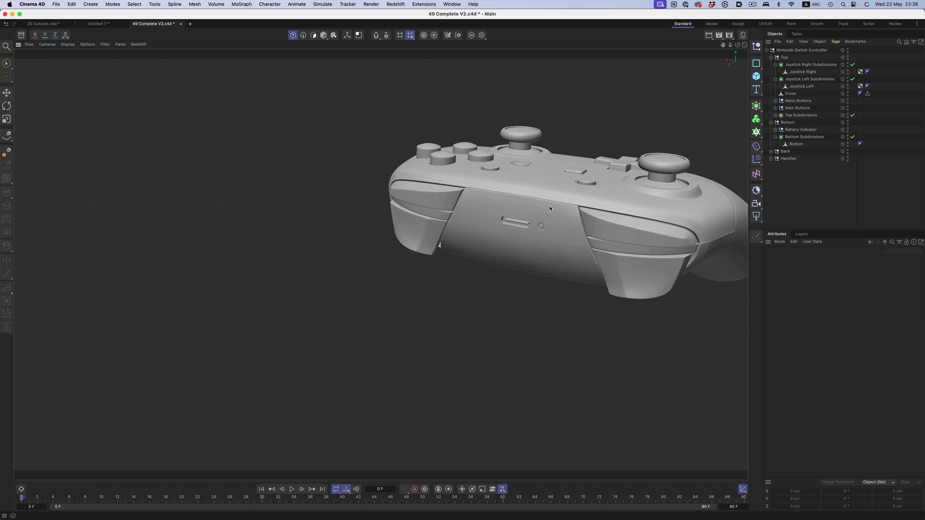
{"action": "middle_click_drag", "start_coordinate": [550, 207], "coordinate": [393, 256], "text": "alt"}
{"action": "left_click_drag", "start_coordinate": [392, 253], "coordinate": [367, 260], "text": "alt"}
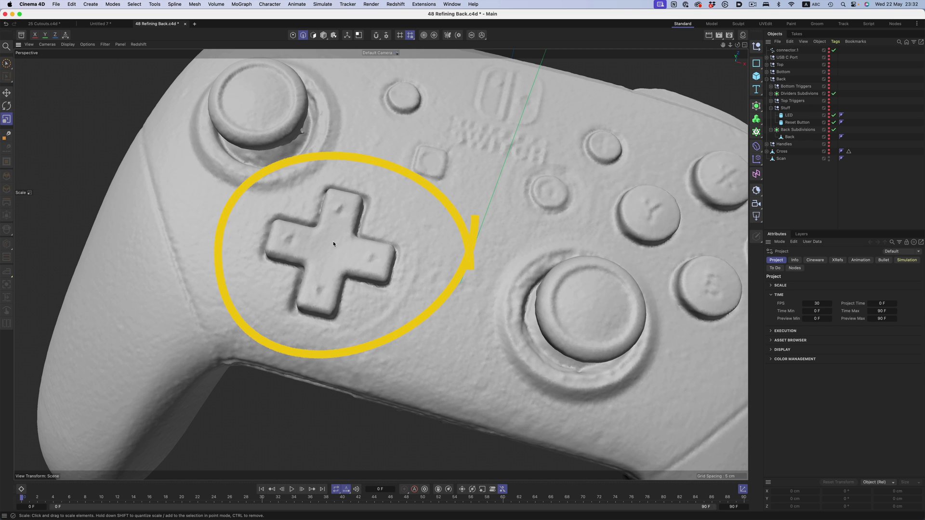
Step: Raise the Remesh density until each cross arm is three polygons wide, make it editable, and rename it Cross Higher Subdiv
{"action": "mouse_move", "coordinate": [342, 249]}
{"action": "left_mouse_down", "text": "alt"}
{"action": "mouse_move", "coordinate": [372, 229]}
{"action": "mouse_move", "coordinate": [333, 226]}
{"action": "mouse_move", "coordinate": [310, 162]}
{"action": "mouse_move", "coordinate": [345, 157]}
{"action": "left_mouse_up", "text": "alt"}
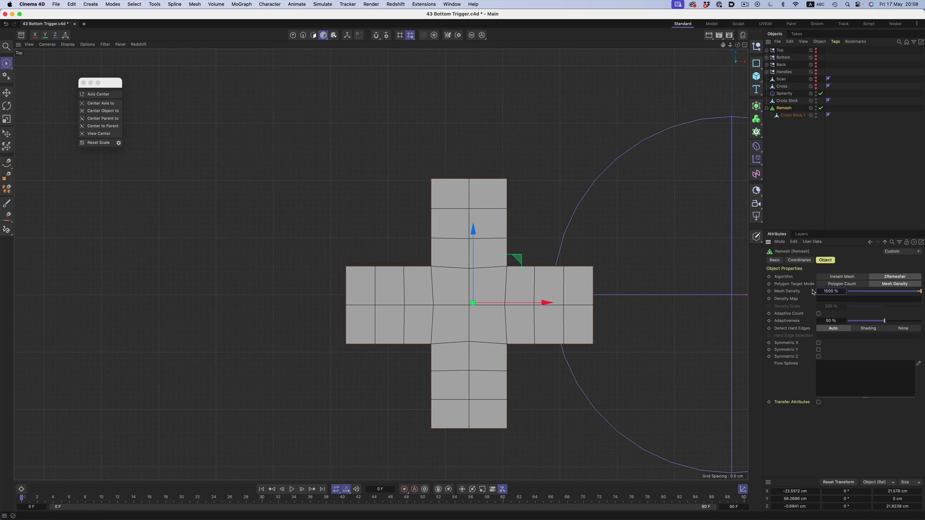
{"action": "key", "text": "Return"}
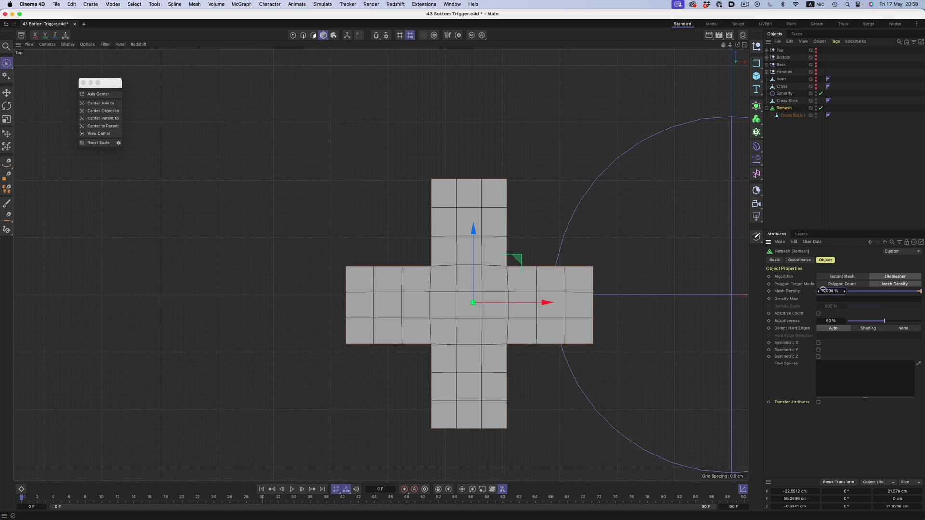
{"action": "key", "text": "c"}
{"action": "double_click", "coordinate": [786, 108]}
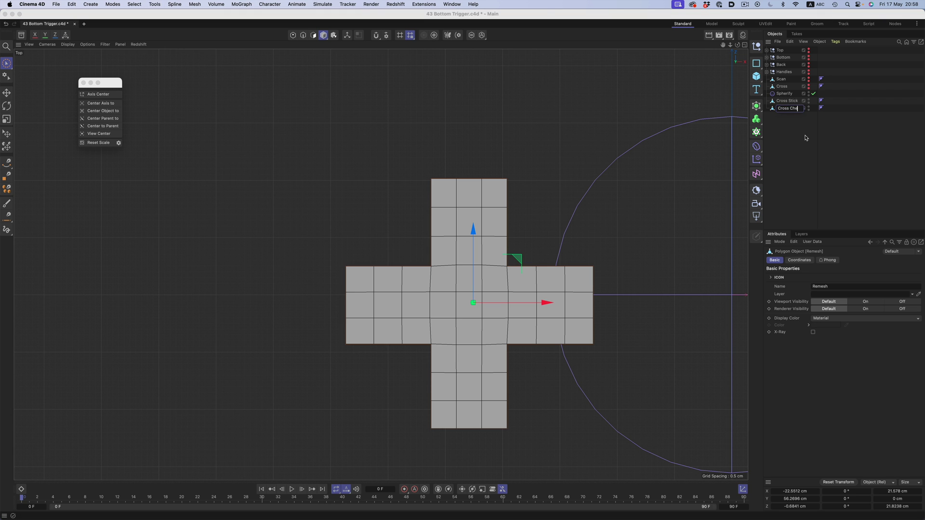
{"action": "type", "text": "Cross Higher Subdiv"}
{"action": "key", "text": "Return"}
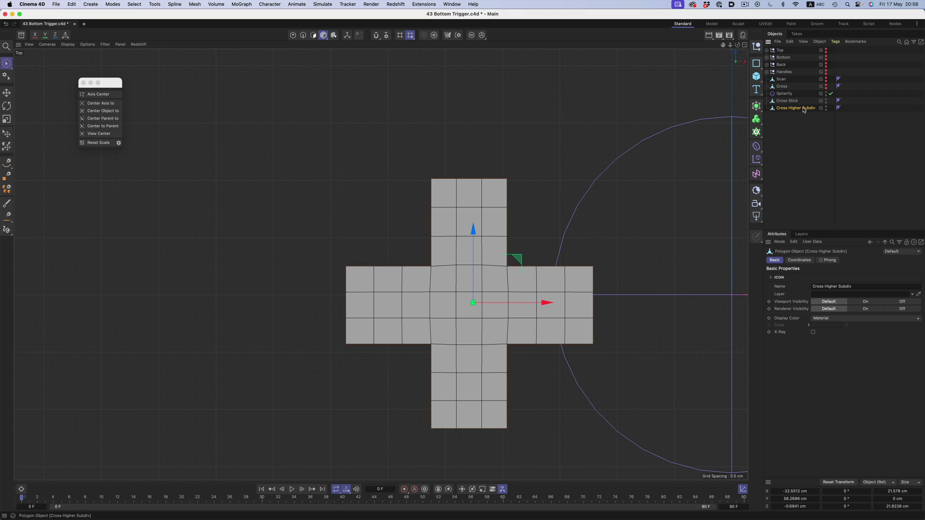
Step: Set the Cross Higher Subdiv object's X, Y and Z position to 0 cm
{"action": "type", "text": "0"}
{"action": "key", "text": "Tab"}
{"action": "type", "text": "0"}
{"action": "key", "text": "Tab"}
{"action": "type", "text": "0"}
{"action": "key", "text": "Return"}
Step: Make the Spherify deformer a child of Cross Higher Subdiv and set its strength to 100%
{"action": "middle_click", "coordinate": [339, 293]}
{"action": "middle_click_drag", "start_coordinate": [260, 188], "coordinate": [327, 231], "text": "alt"}
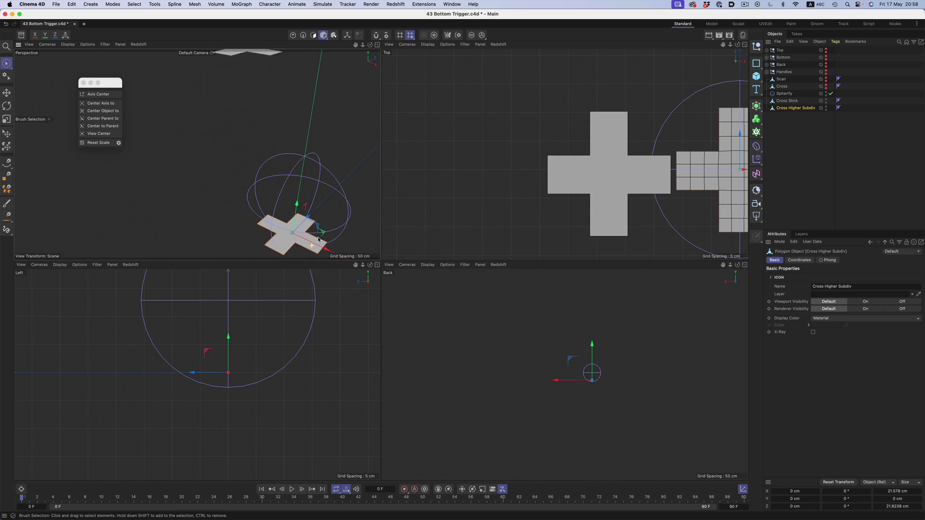
{"action": "left_click_drag", "start_coordinate": [784, 93], "coordinate": [795, 107]}
{"action": "middle_click", "coordinate": [309, 227]}
{"action": "left_click_drag", "start_coordinate": [308, 227], "coordinate": [496, 277], "text": "alt"}
{"action": "left_click_drag", "start_coordinate": [831, 278], "coordinate": [922, 277]}
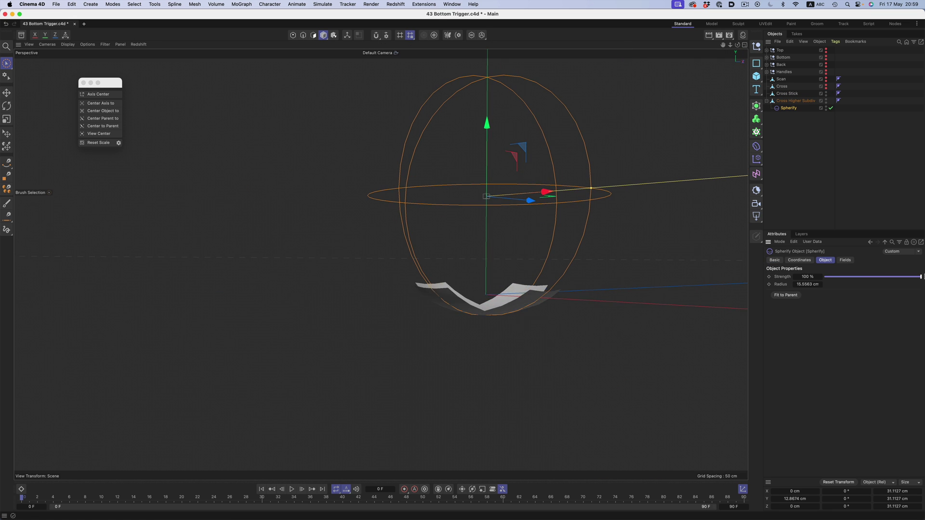
Step: Reduce the Spherify deformer's strength to 30%
{"action": "left_click_drag", "start_coordinate": [501, 284], "coordinate": [544, 357], "text": "alt"}
{"action": "left_click_drag", "start_coordinate": [920, 277], "coordinate": [873, 282]}
{"action": "left_click_drag", "start_coordinate": [504, 331], "coordinate": [476, 278], "text": "alt"}
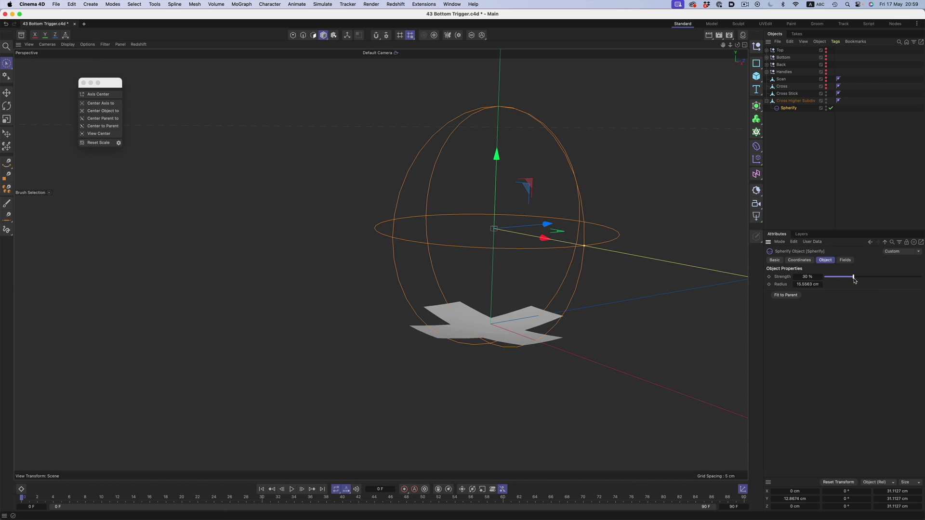
Step: Hide the Spherify deformer's guide in the viewport and set its strength to 20% for a subtle curve
{"action": "left_click", "coordinate": [826, 107]}
{"action": "left_click", "coordinate": [800, 131]}
{"action": "left_click_drag", "start_coordinate": [516, 335], "coordinate": [517, 313], "text": "alt"}
{"action": "left_click", "coordinate": [788, 108]}
{"action": "left_click_drag", "start_coordinate": [845, 278], "coordinate": [844, 277]}
{"action": "left_click_drag", "start_coordinate": [512, 338], "coordinate": [406, 264], "text": "alt"}
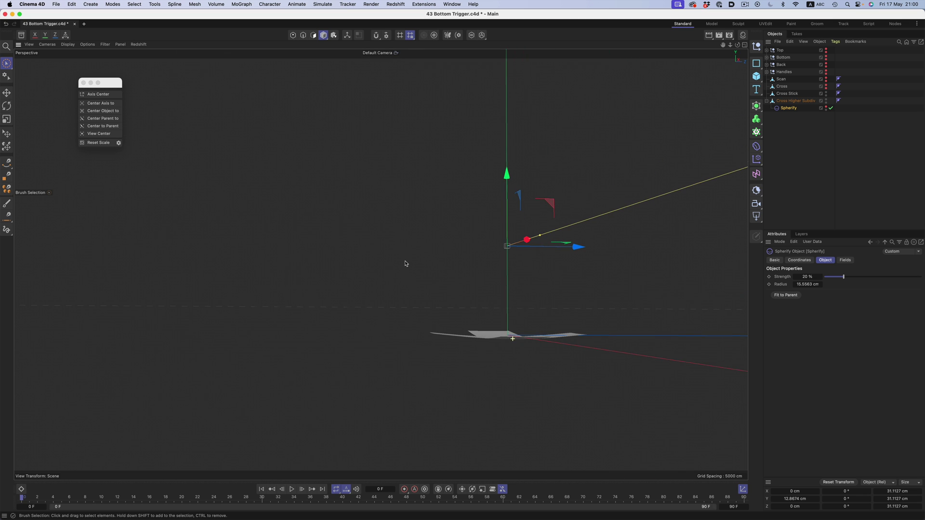
{"action": "left_click_drag", "start_coordinate": [480, 304], "coordinate": [482, 337], "text": "alt"}
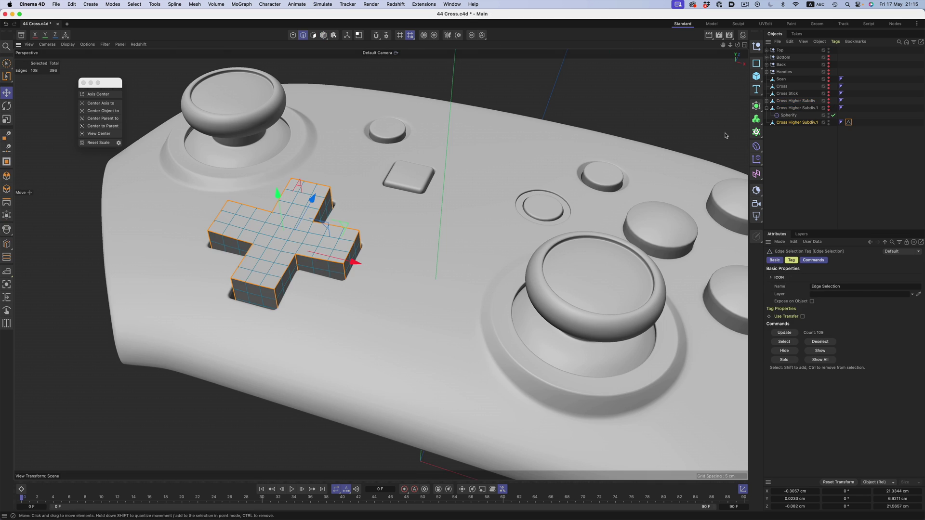
Step: Add a Bevel deformer under the extruded cross mesh and adjust its subdivision
{"action": "left_click", "coordinate": [756, 146]}
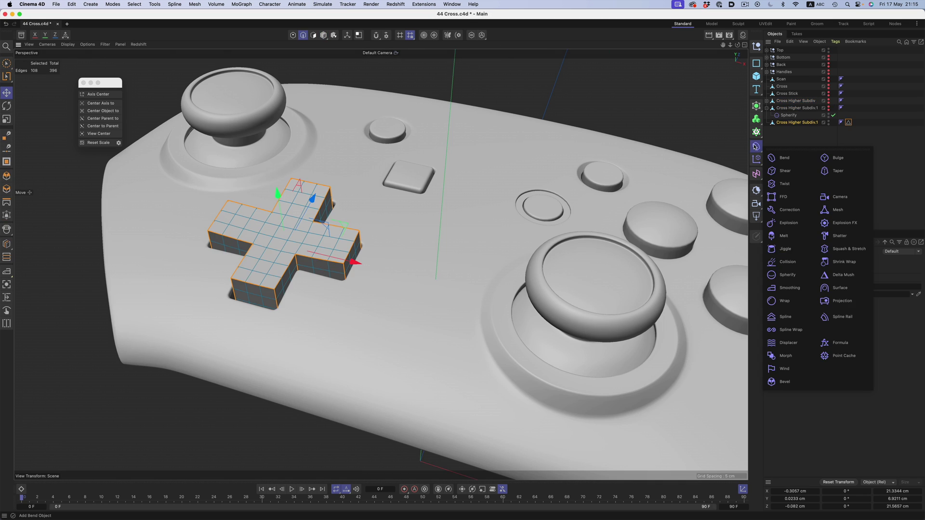
{"action": "left_click", "coordinate": [783, 382]}
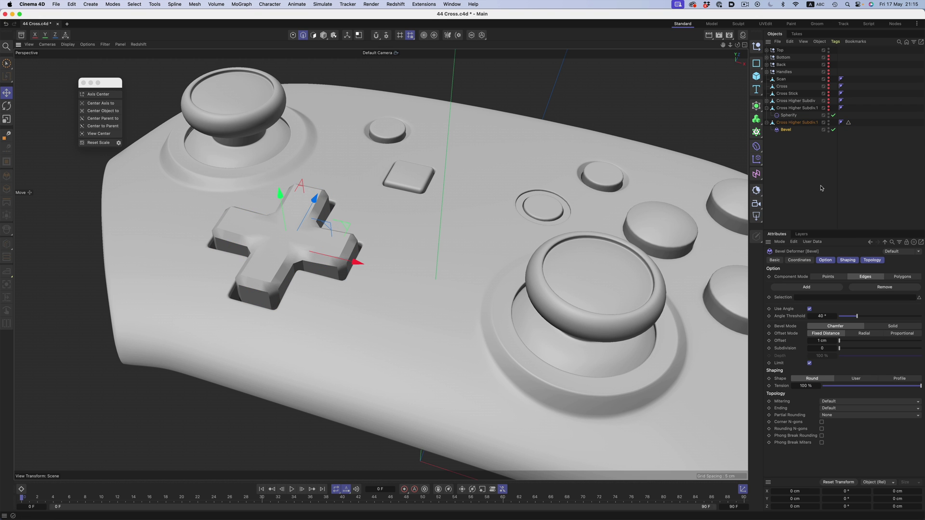
{"action": "left_click", "coordinate": [836, 349]}
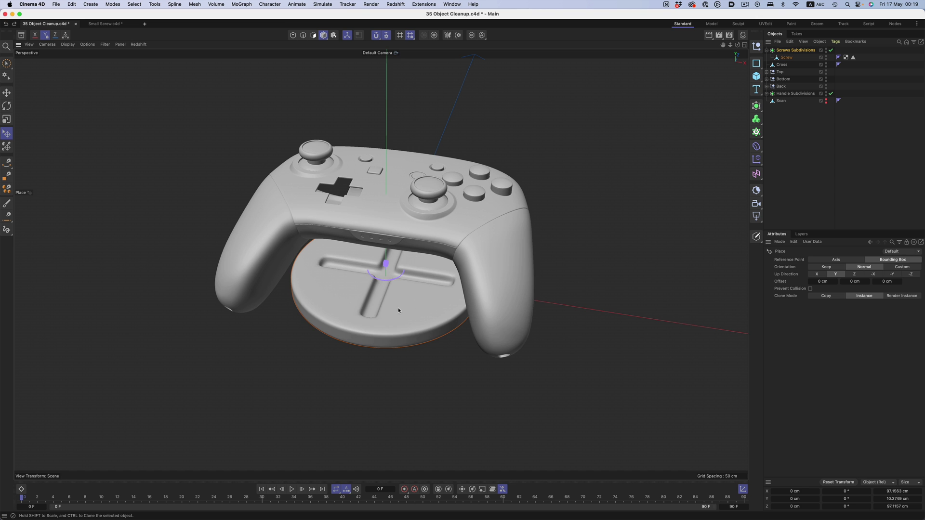
Step: Place the subdivided screw on the controller handle's underside beside the screw recess and scale it down to about 5 cm
{"action": "left_click_drag", "start_coordinate": [444, 289], "coordinate": [504, 355]}
{"action": "right_click_drag", "start_coordinate": [504, 355], "coordinate": [380, 265], "text": "alt"}
{"action": "left_click_drag", "start_coordinate": [380, 264], "coordinate": [288, 360], "text": "alt"}
{"action": "key", "text": "t"}
{"action": "right_click_drag", "start_coordinate": [504, 276], "coordinate": [586, 252], "text": "alt"}
{"action": "left_click_drag", "start_coordinate": [587, 252], "coordinate": [408, 189]}
{"action": "left_click_drag", "start_coordinate": [407, 189], "coordinate": [387, 210]}
{"action": "key", "text": "space"}
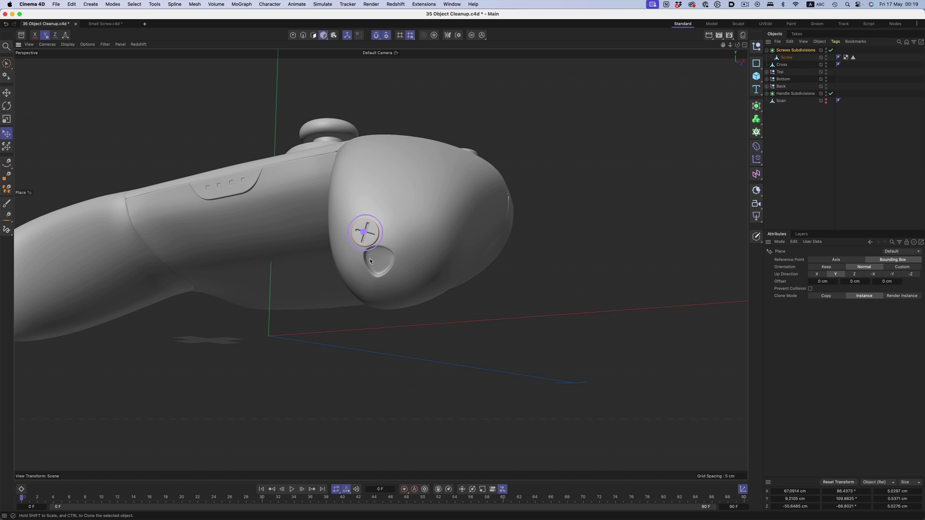
Step: Scale the screw down to about 3.9 cm and seat it in the handle's recess
{"action": "key", "text": "t"}
{"action": "left_click_drag", "start_coordinate": [383, 274], "coordinate": [379, 274]}
{"action": "mouse_move", "coordinate": [379, 274]}
{"action": "left_mouse_down", "text": "alt"}
{"action": "mouse_move", "coordinate": [405, 275]}
{"action": "mouse_move", "coordinate": [377, 285]}
{"action": "left_mouse_up", "text": "alt"}
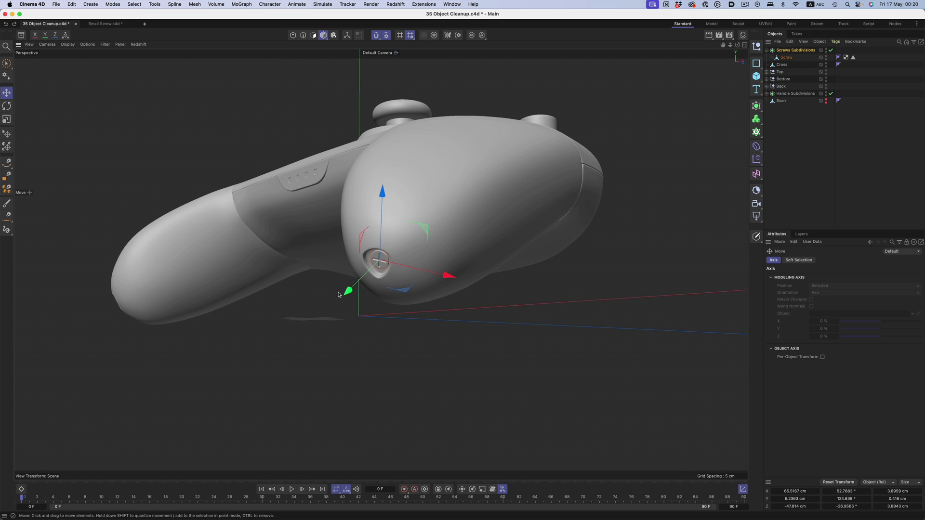